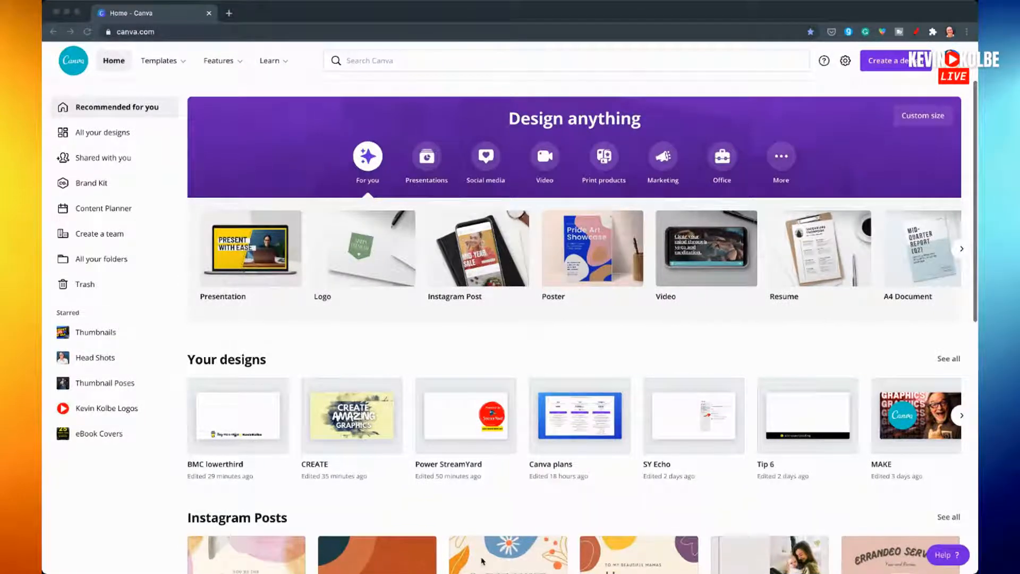
pyautogui.click(131, 518)
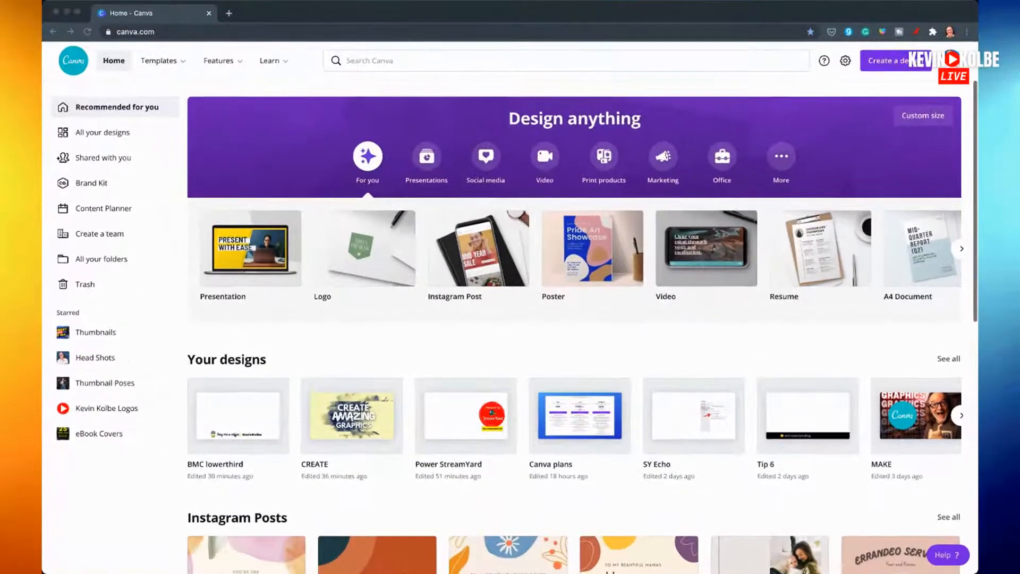
pyautogui.click(138, 544)
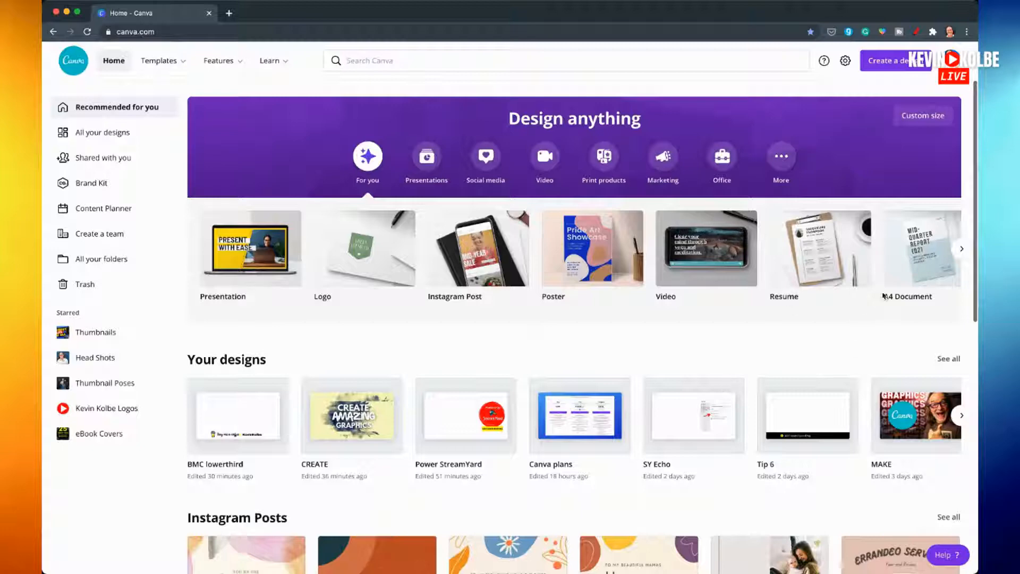
# - Search the list of new design types for "you", then clear the search and close the list
pyautogui.click(893, 66)
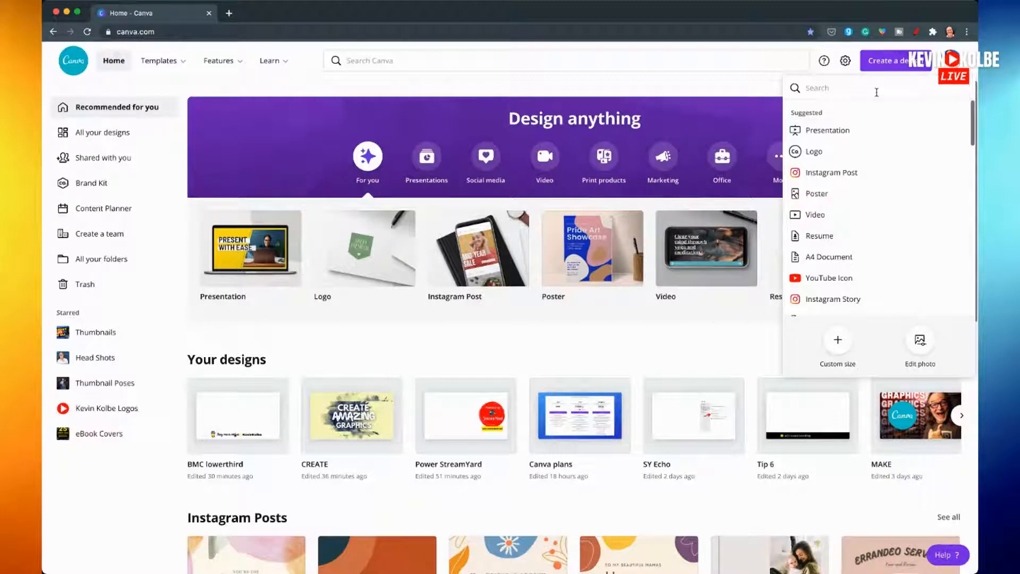
pyautogui.write('you')
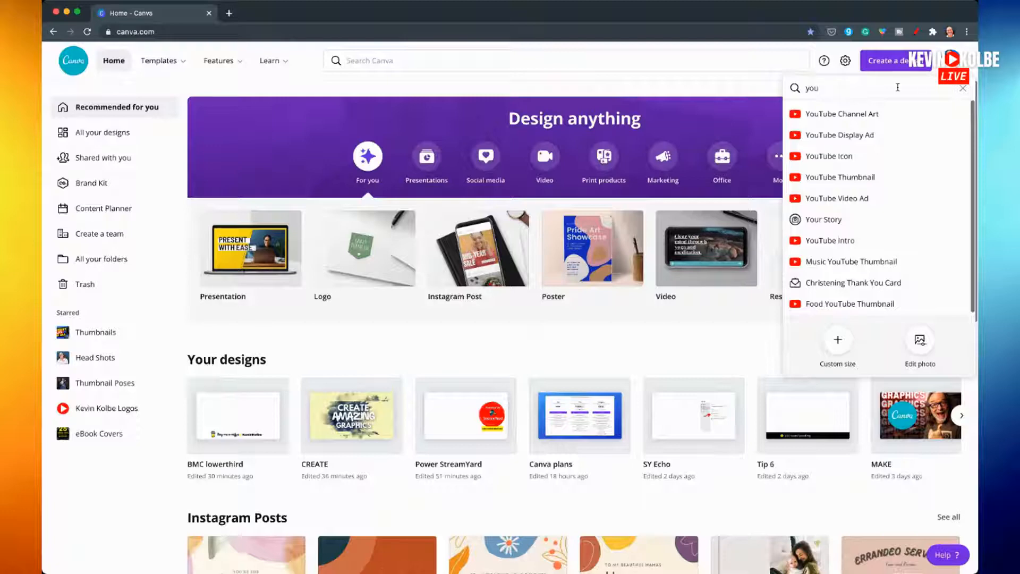
pyautogui.click(962, 88)
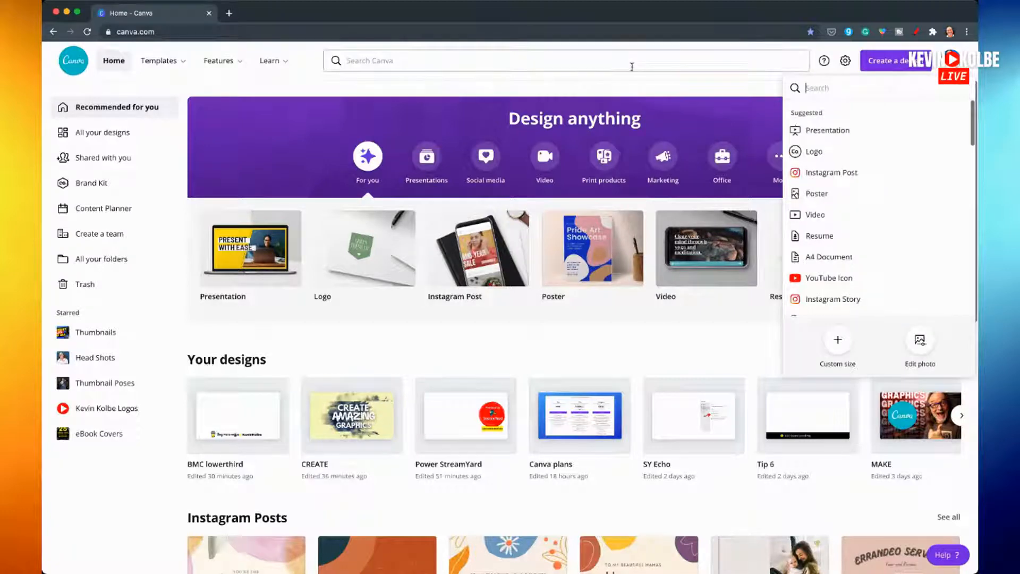
pyautogui.click(570, 60)
pyautogui.click(822, 91)
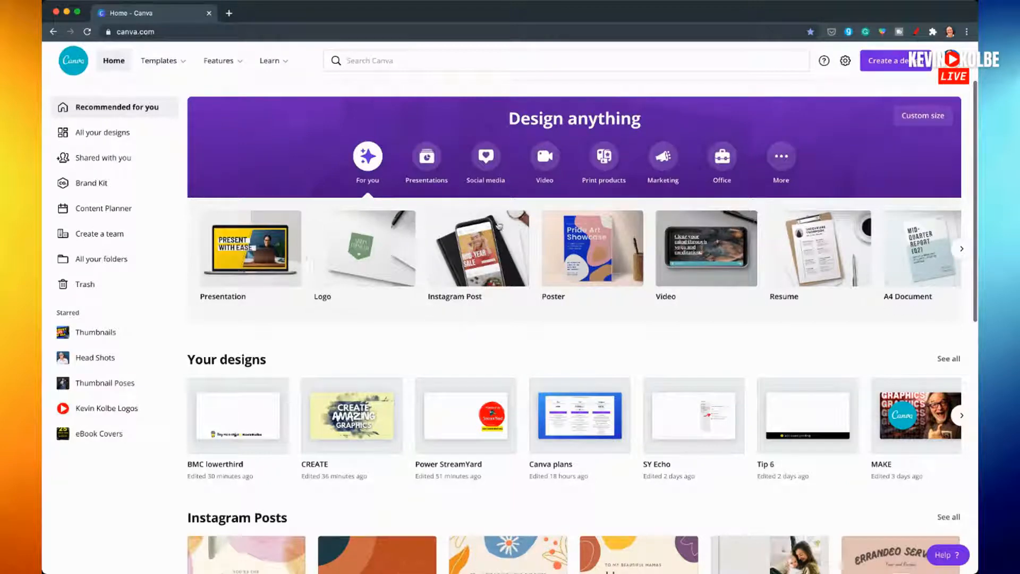
# - Browse the Presentations, Social media, Video, Print products and Marketing design types on the home page, then return to For you
pyautogui.click(430, 169)
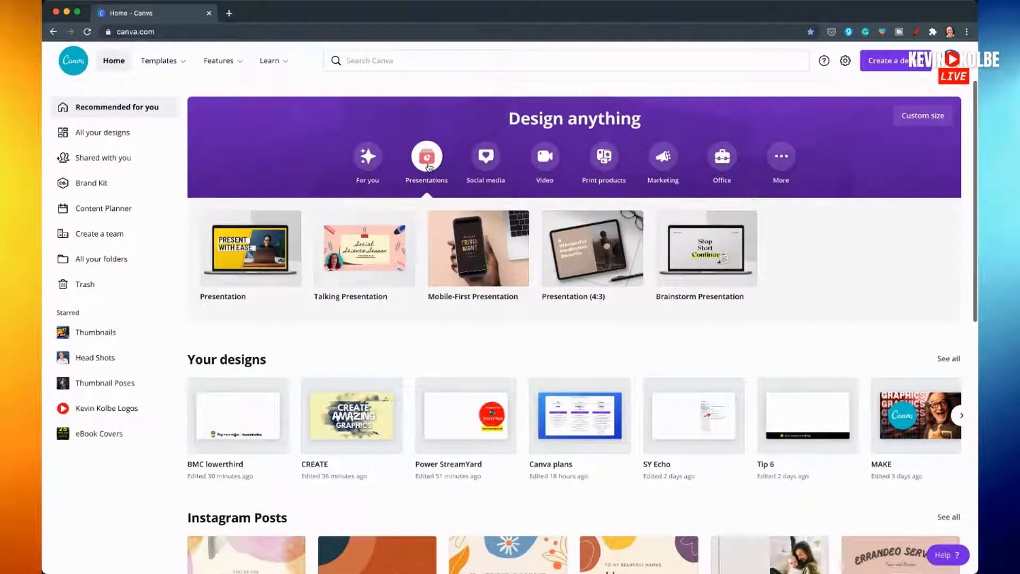
pyautogui.click(488, 161)
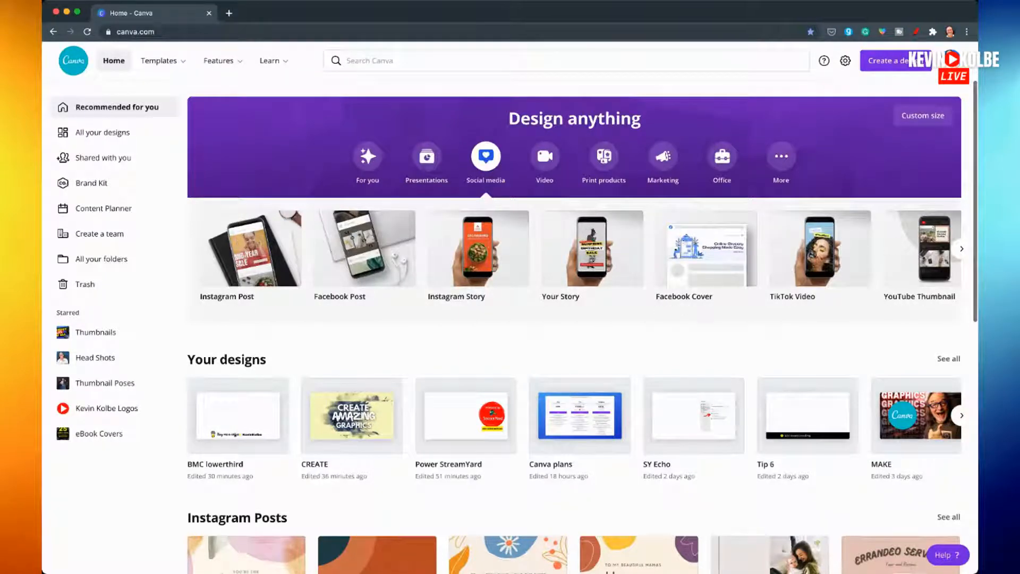
pyautogui.click(959, 250)
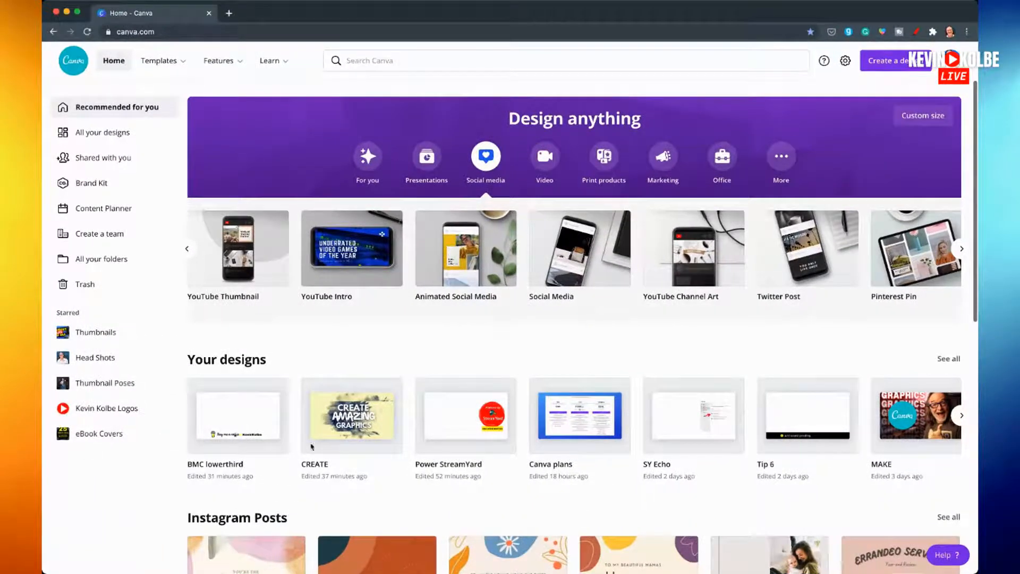
pyautogui.click(543, 156)
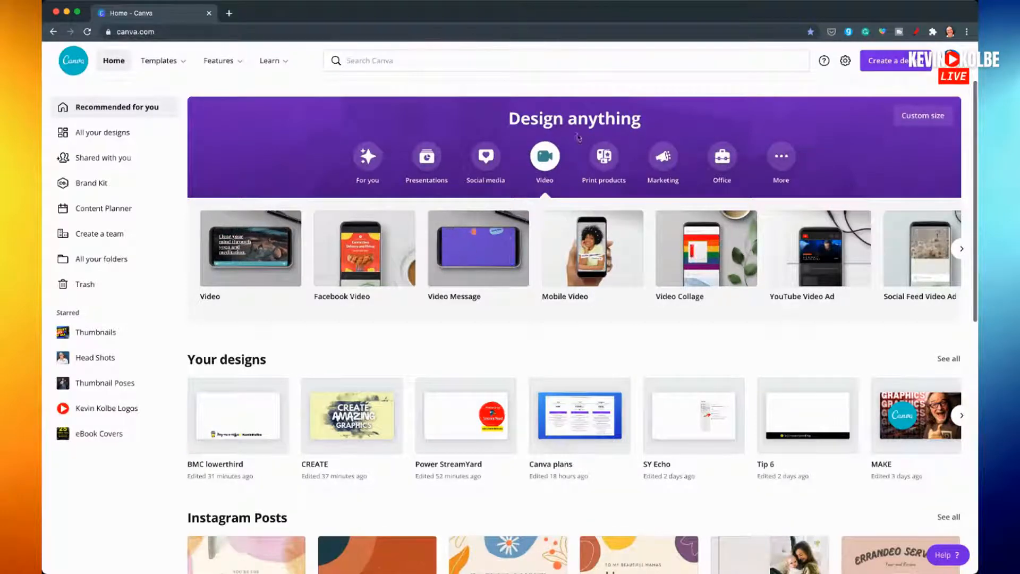
pyautogui.click(610, 160)
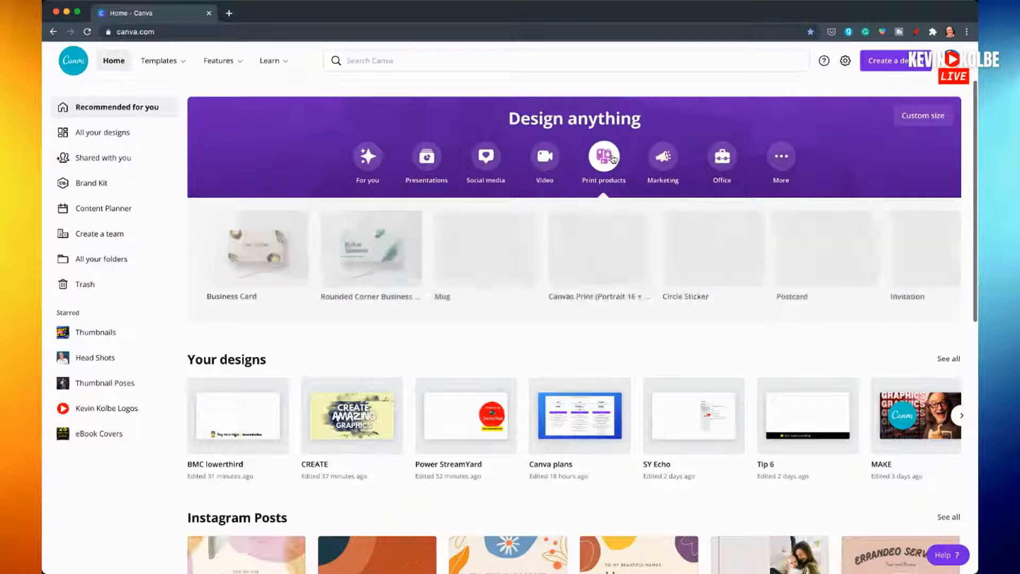
pyautogui.click(663, 165)
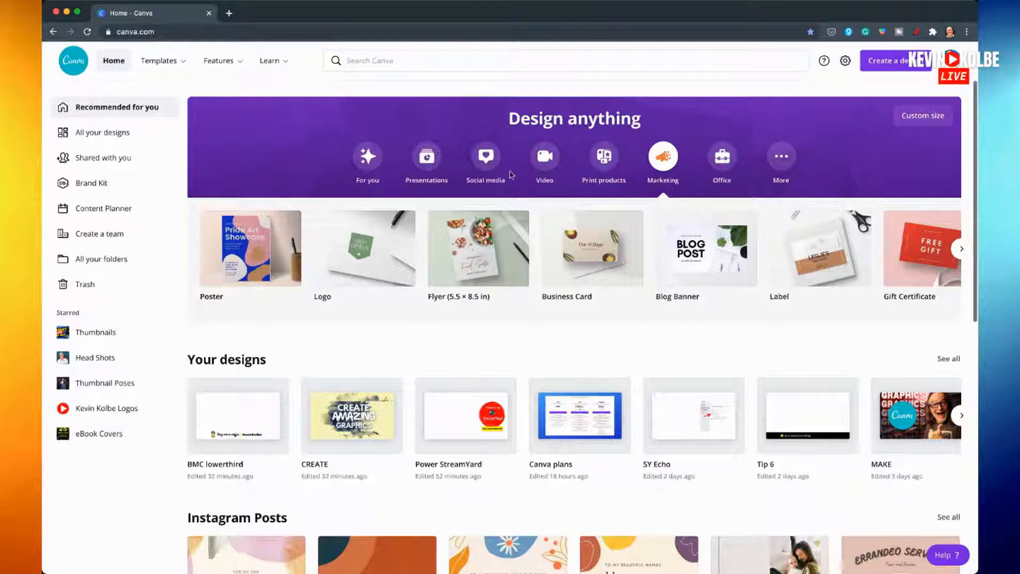
pyautogui.click(368, 157)
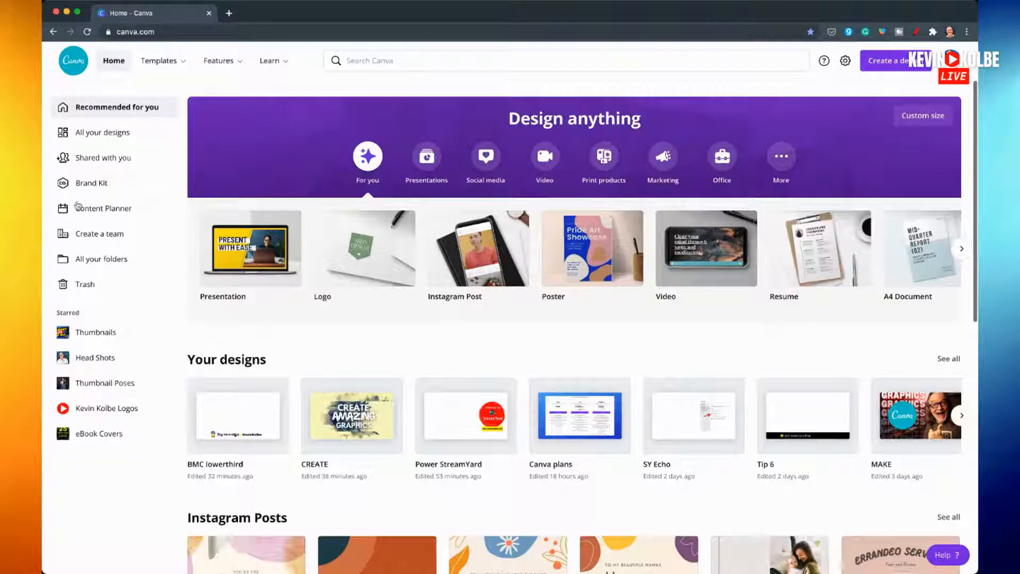
# - Open the collection of all your designs, look through the saved thumbnails, logos and covers, and return to its beginning
pyautogui.click(117, 137)
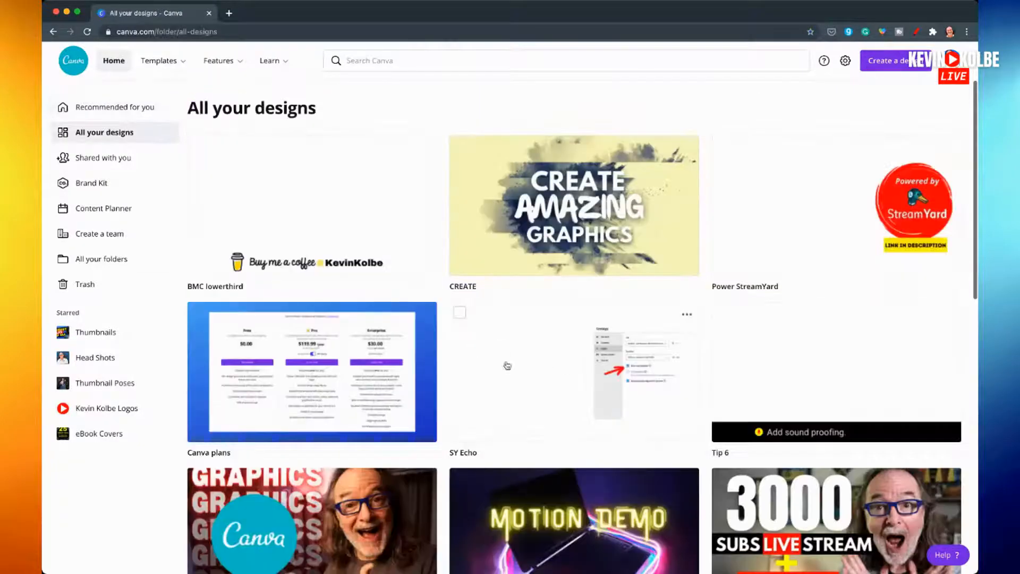
pyautogui.scroll(-3, 539, 383)
pyautogui.scroll(-6, 539, 383)
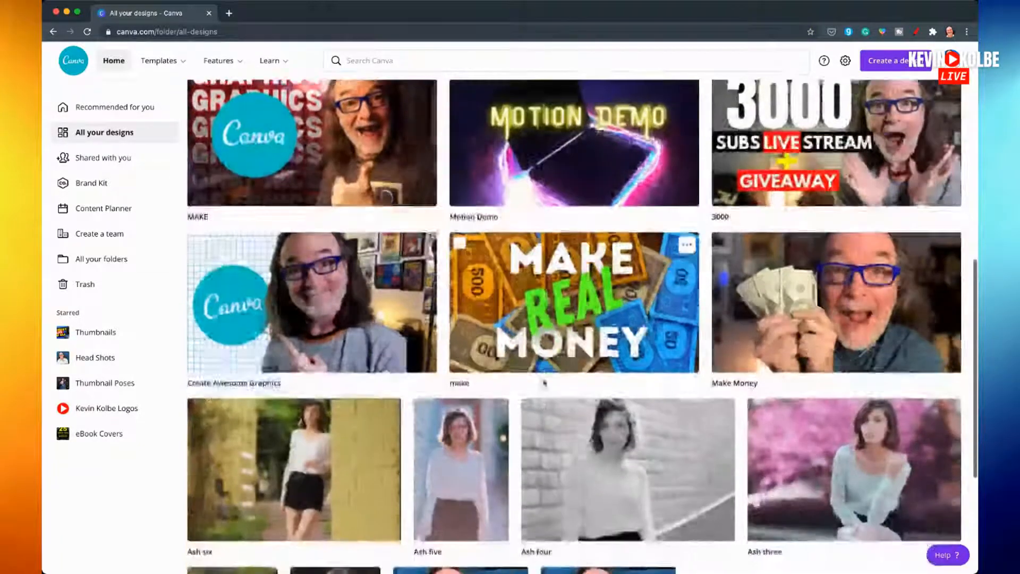
pyautogui.scroll(4, 544, 384)
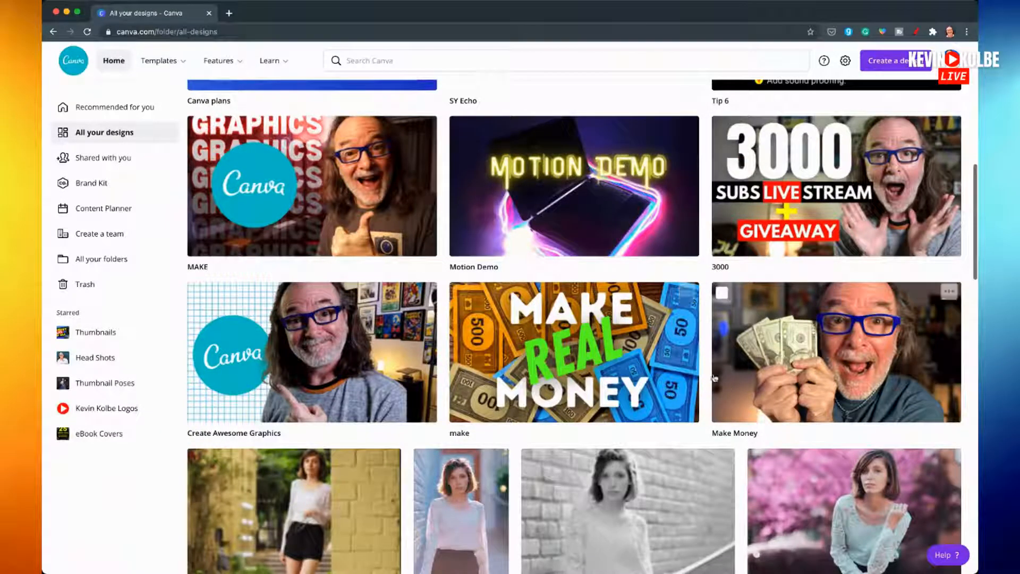
pyautogui.scroll(-1, 852, 372)
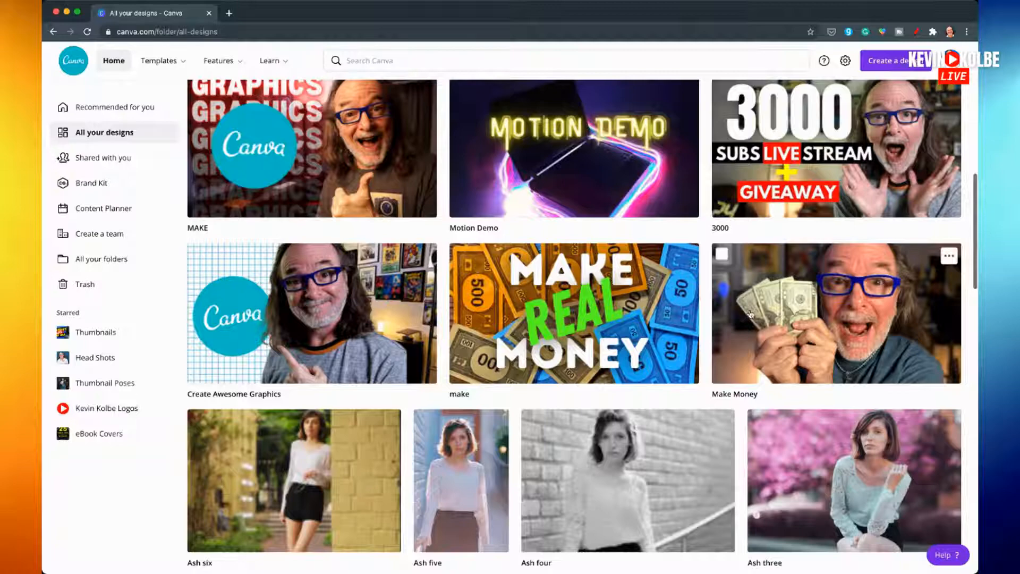
pyautogui.scroll(2, 361, 252)
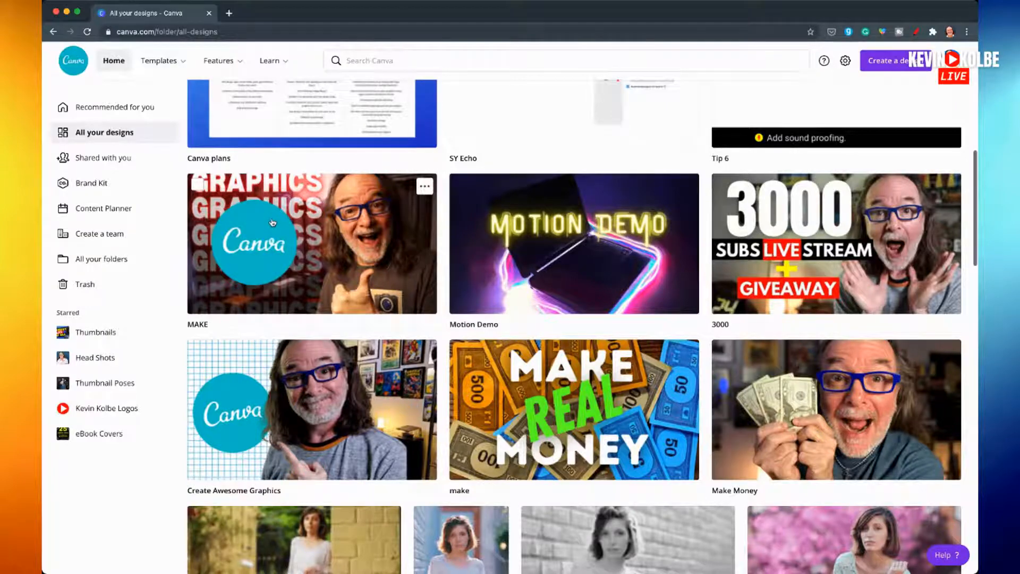
pyautogui.scroll(-2, 415, 276)
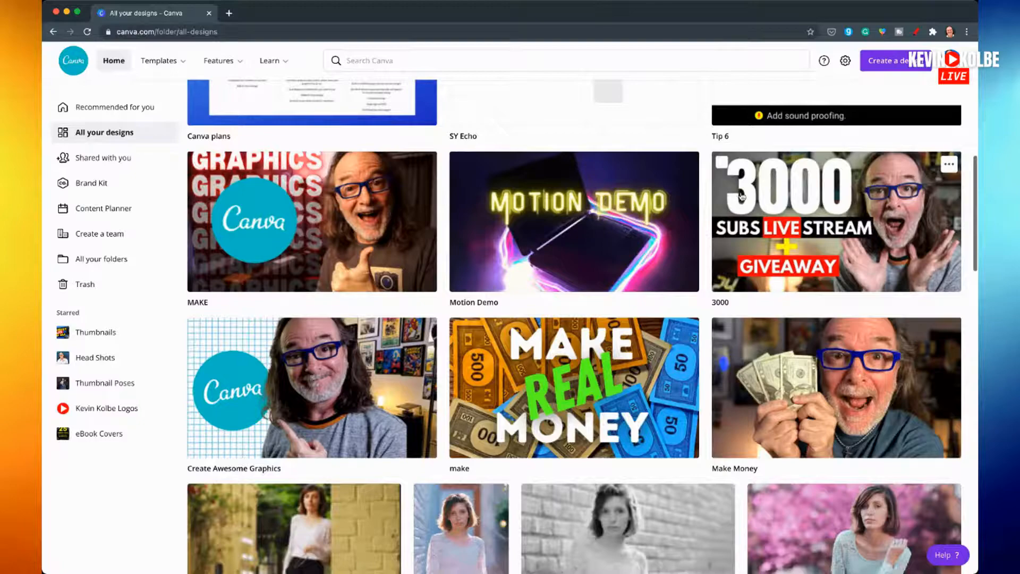
pyautogui.scroll(-10, 758, 308)
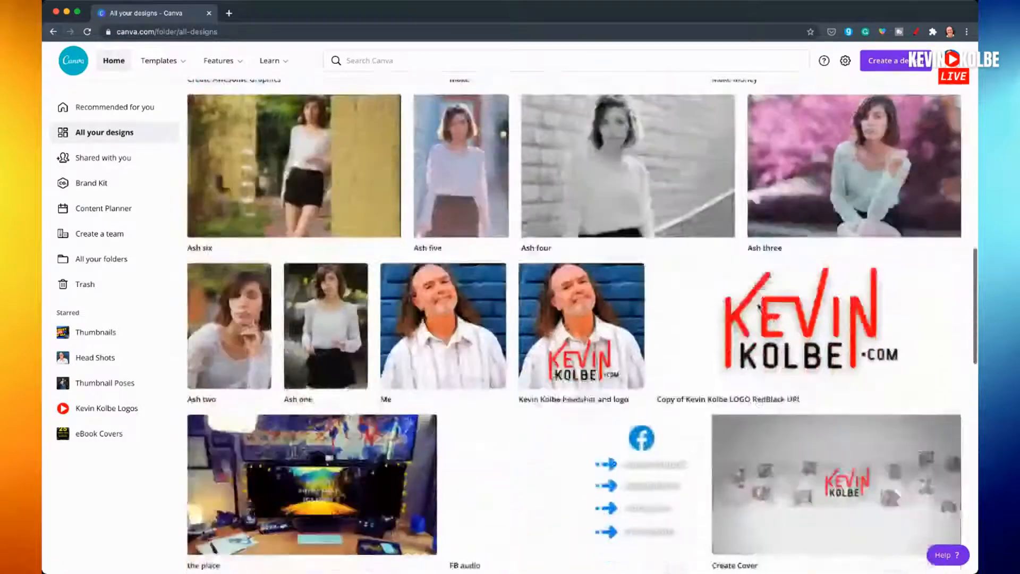
pyautogui.scroll(-3, 744, 233)
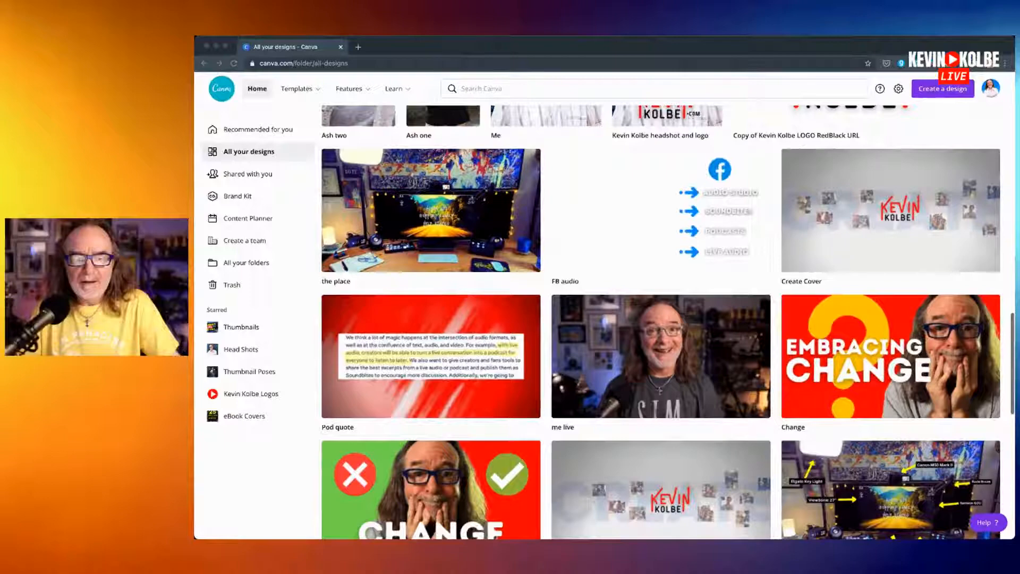
pyautogui.click(286, 489)
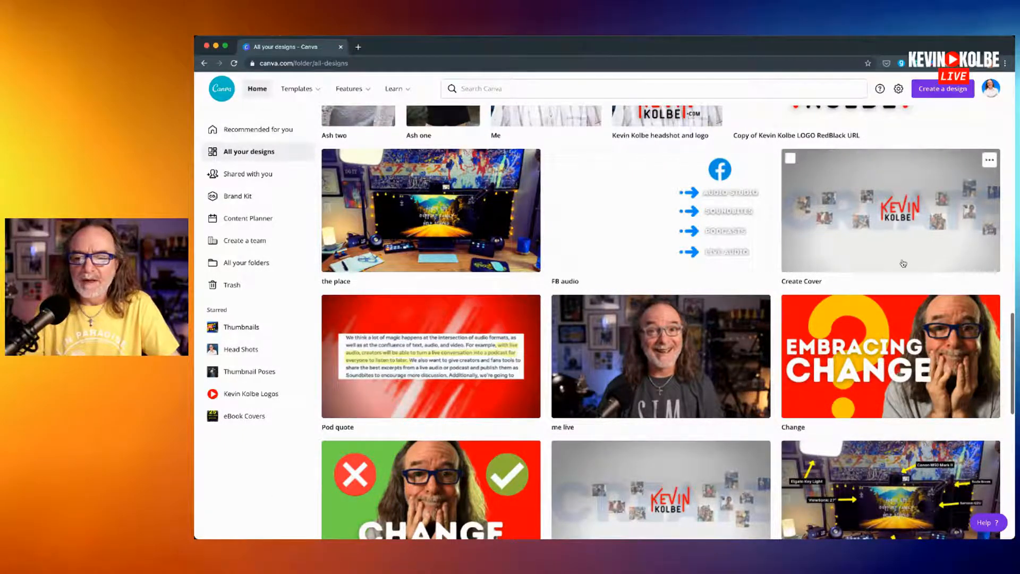
pyautogui.scroll(-4, 906, 228)
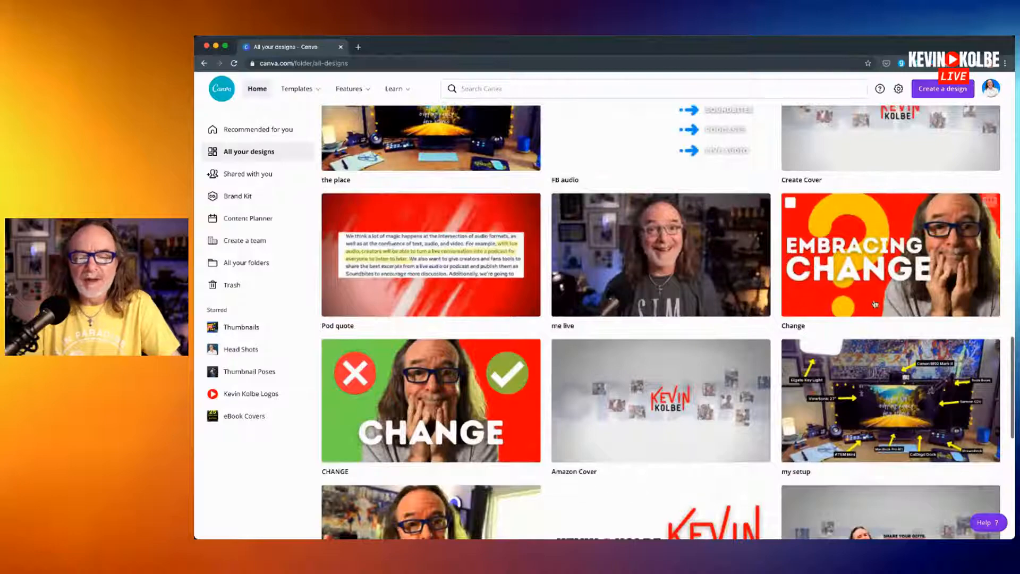
pyautogui.scroll(-1, 875, 305)
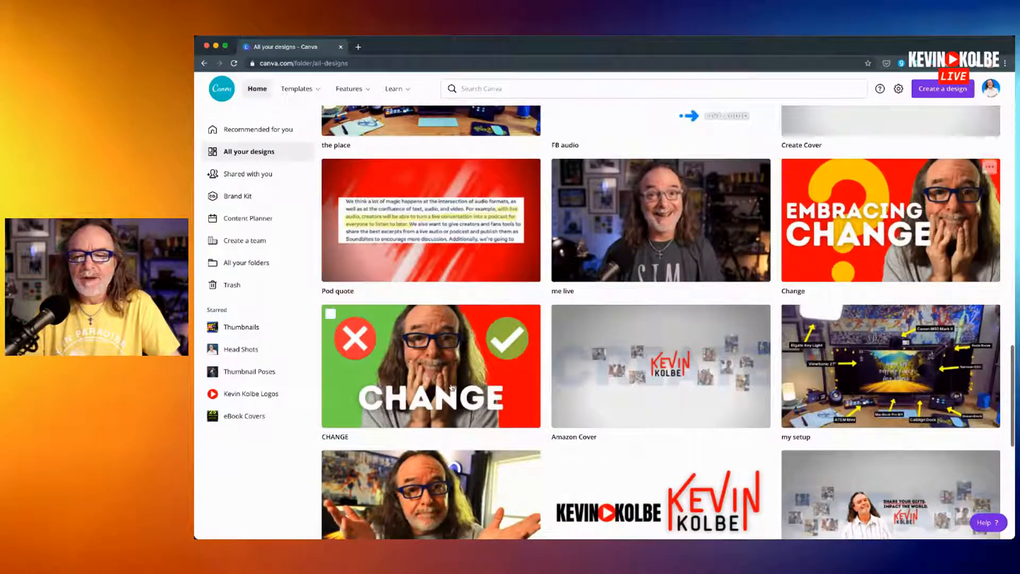
pyautogui.scroll(-1, 871, 318)
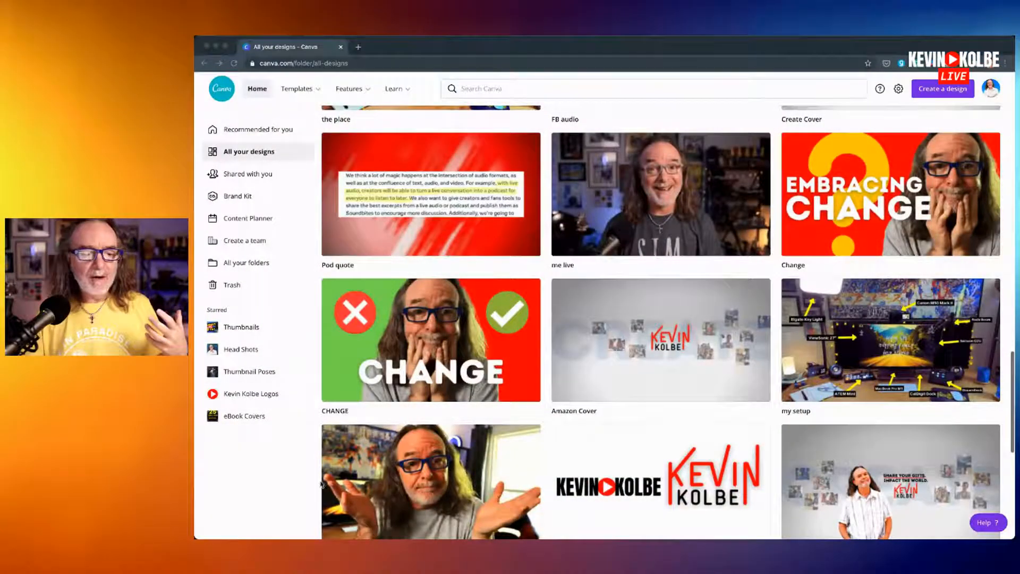
pyautogui.click(282, 505)
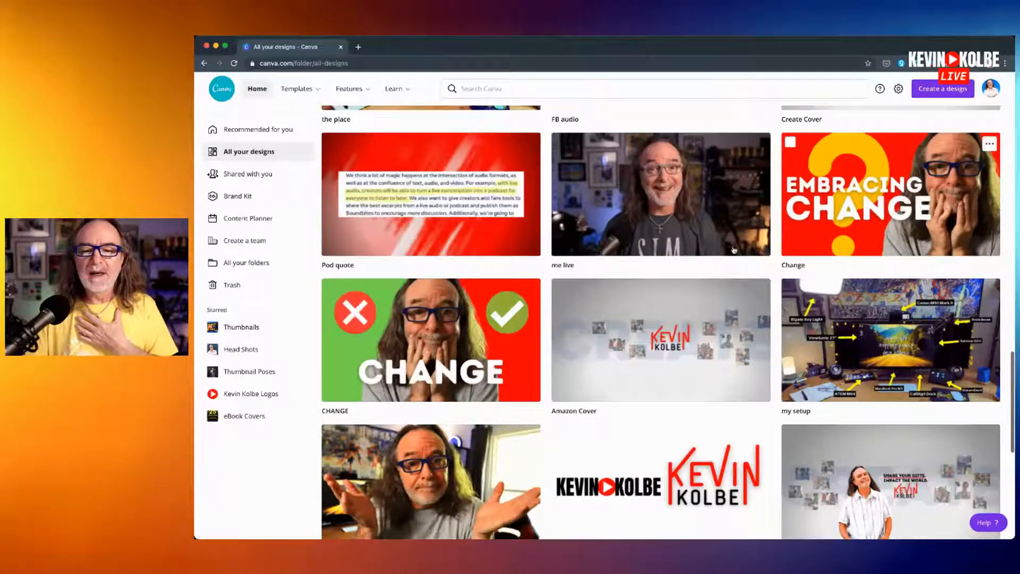
pyautogui.scroll(-5, 905, 287)
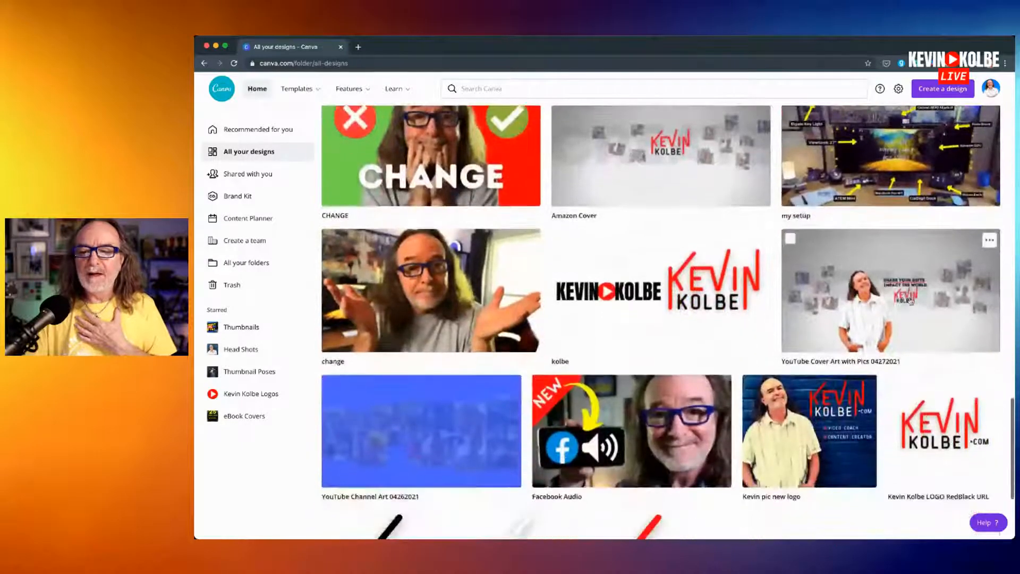
pyautogui.scroll(-10, 913, 302)
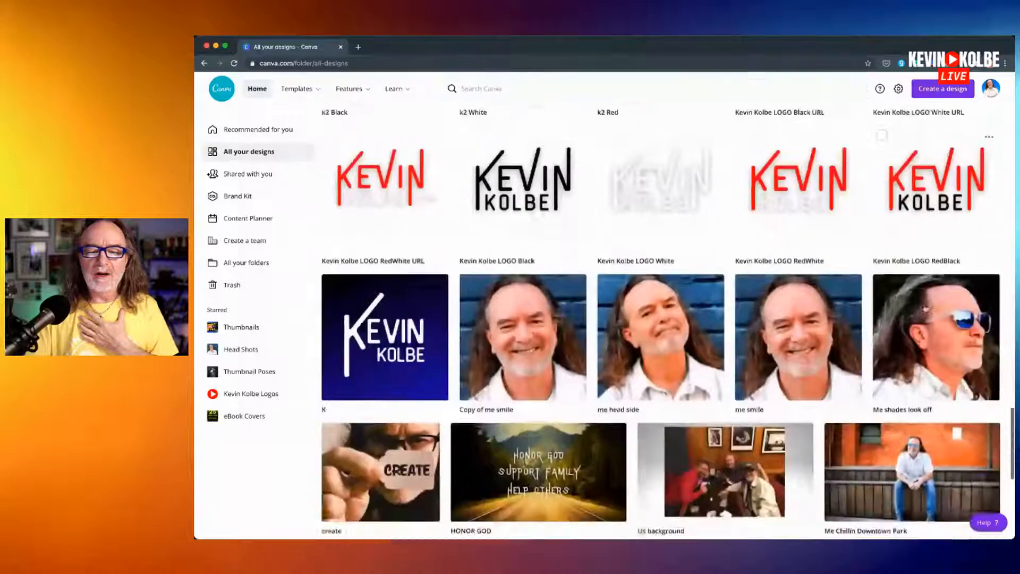
pyautogui.scroll(3, 634, 270)
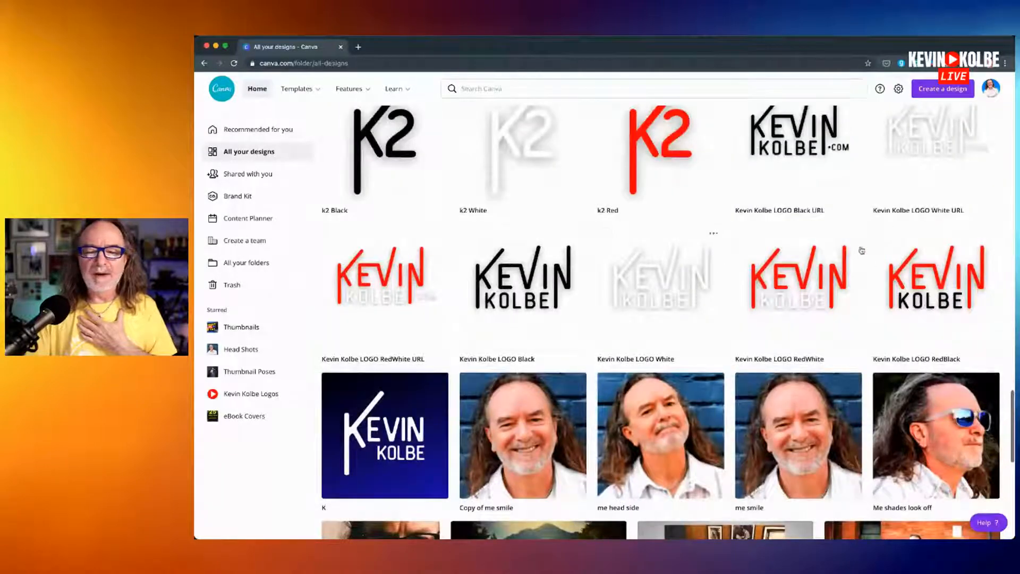
pyautogui.scroll(-6, 861, 250)
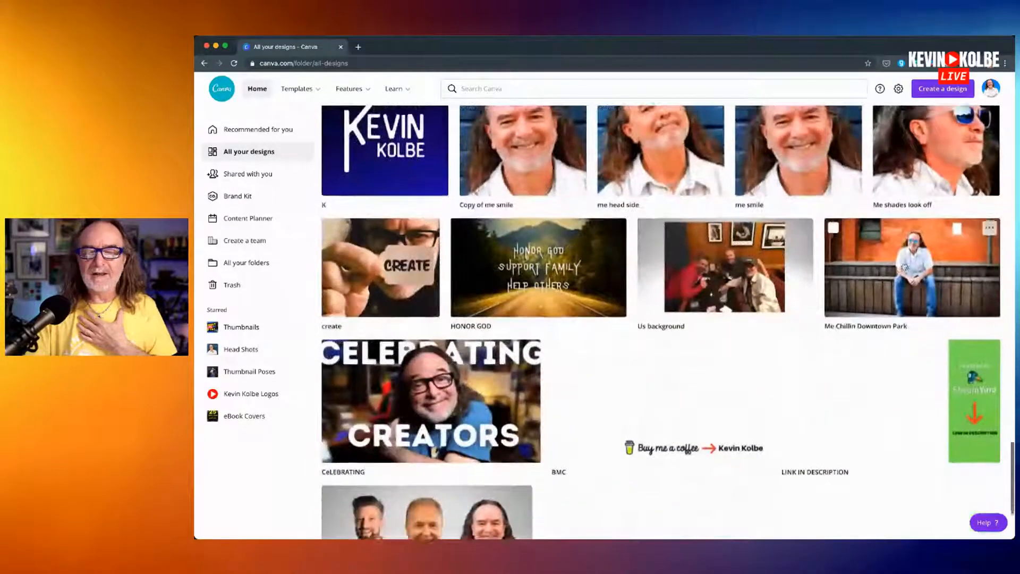
pyautogui.scroll(-2, 874, 268)
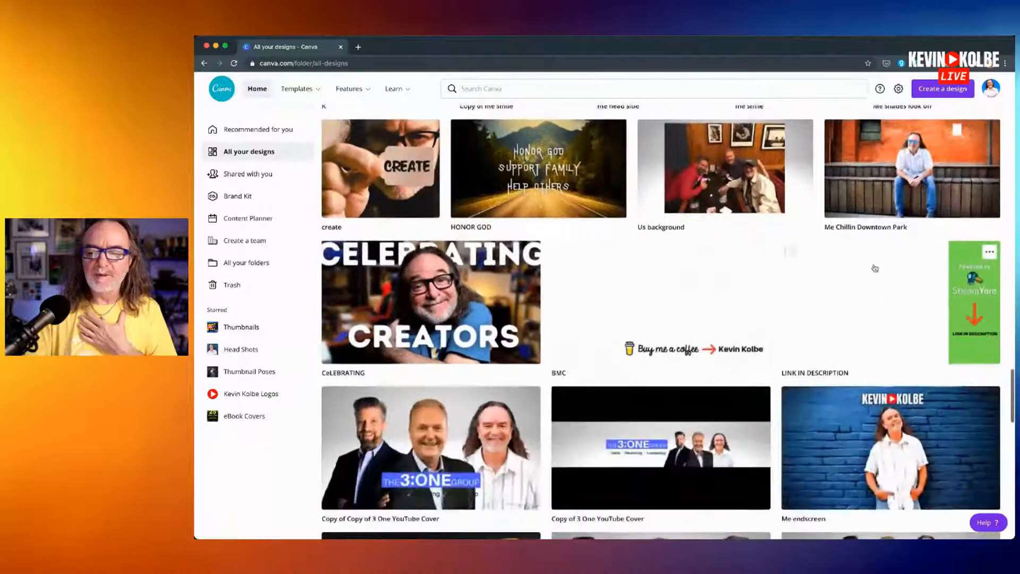
pyautogui.scroll(-7, 874, 268)
pyautogui.scroll(-1, 868, 266)
pyautogui.scroll(1, 869, 263)
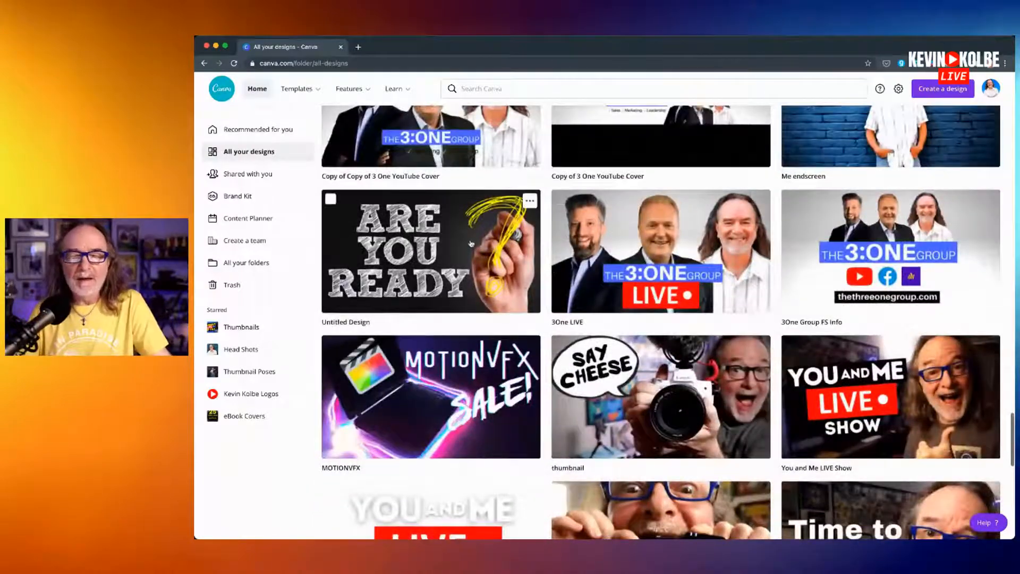
pyautogui.scroll(20, 490, 253)
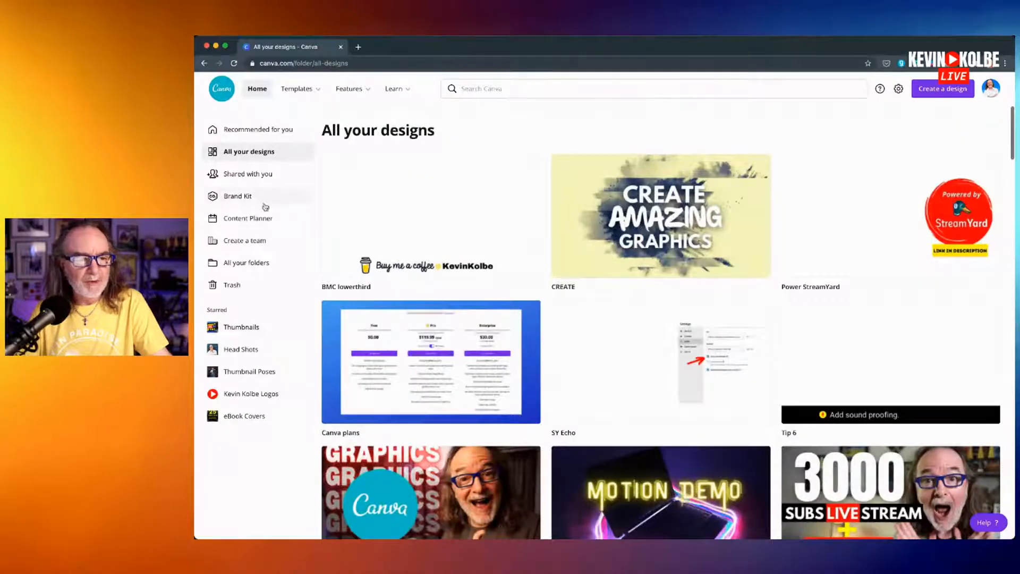
# - Open the Brand Kit and examine its brand logos, brand colors and brand fonts
pyautogui.click(253, 201)
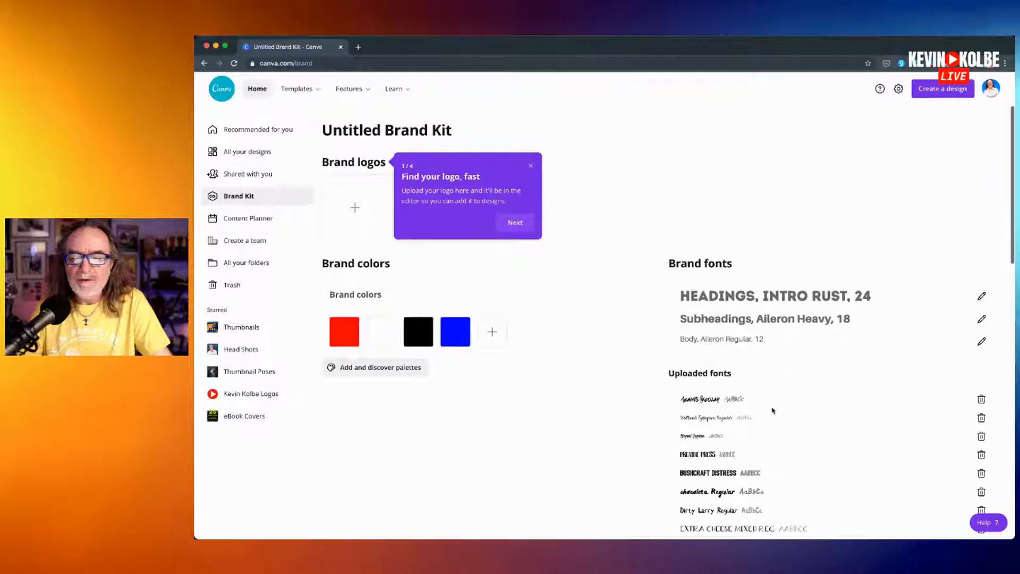
pyautogui.scroll(-1, 791, 406)
pyautogui.scroll(1, 792, 406)
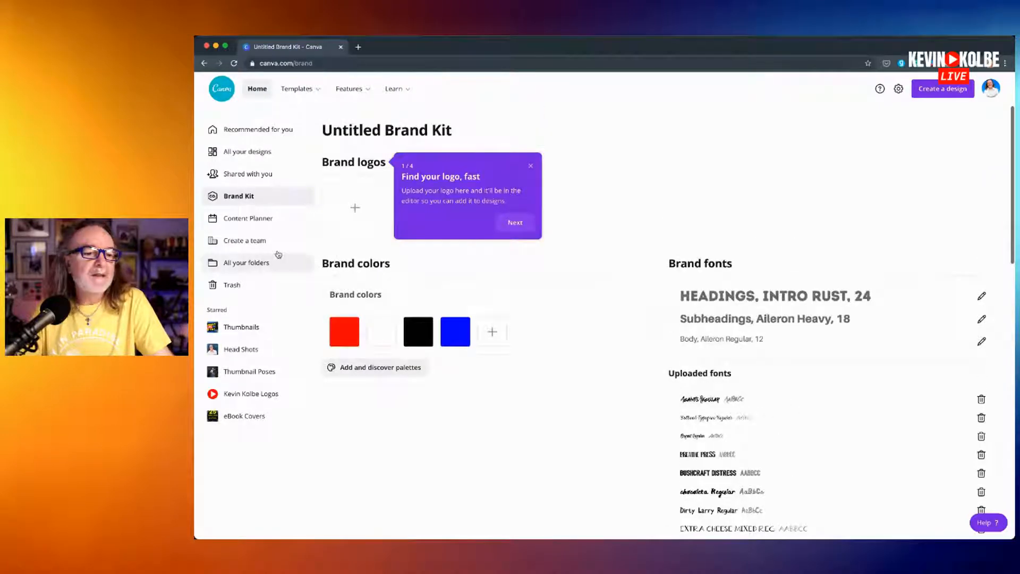
# - Look at the Content Planner calendar and the list of folders, then return to the collection of all your designs
pyautogui.click(249, 223)
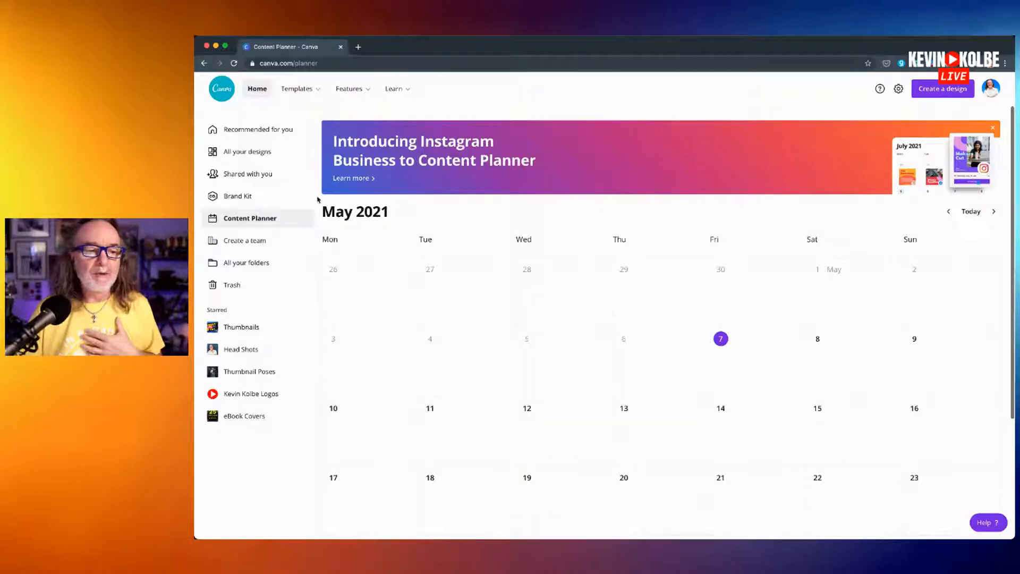
pyautogui.click(249, 265)
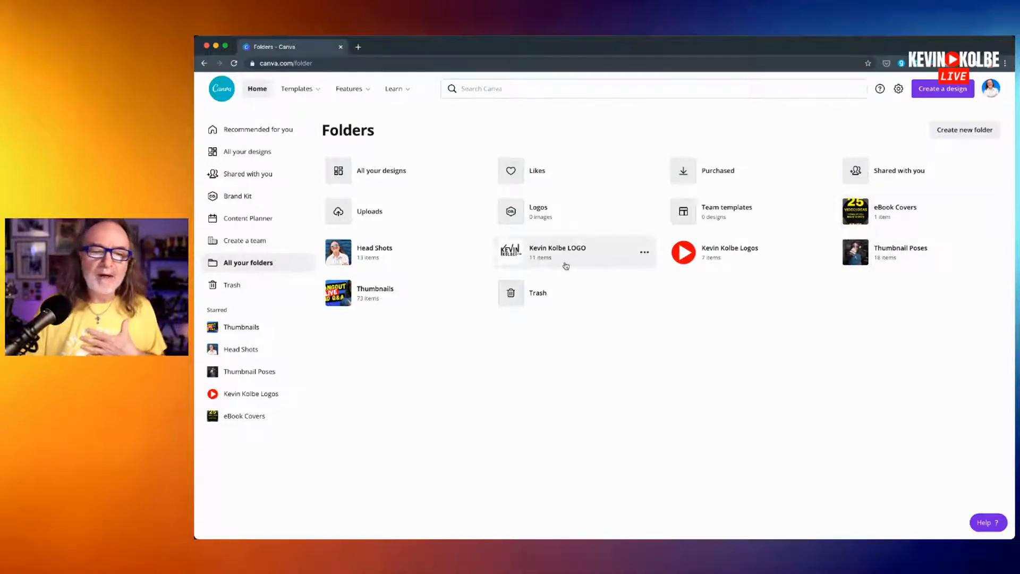
pyautogui.click(250, 152)
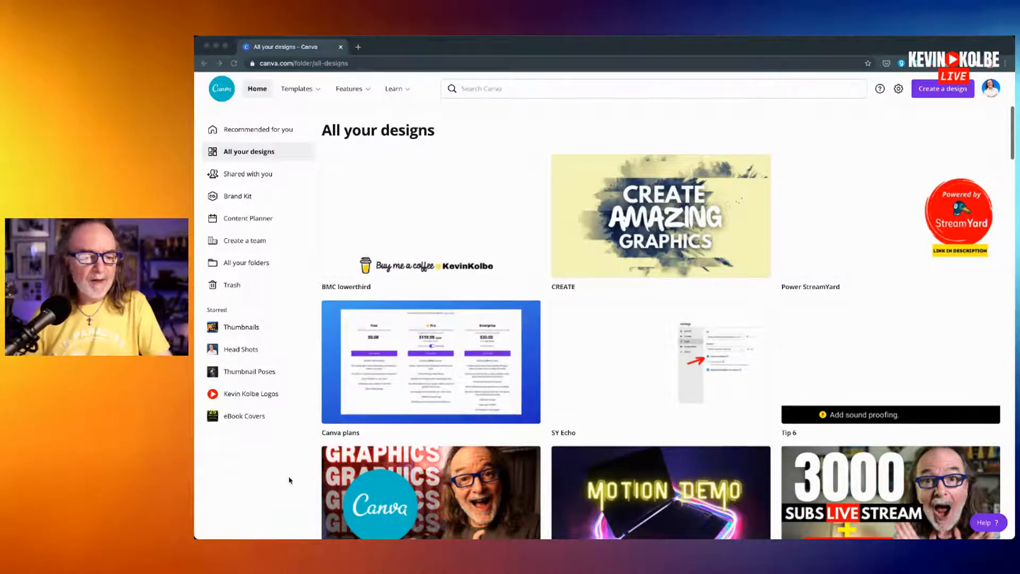
# - Open the CREATE design in the editor, hide the side panel and select the page's background image
pyautogui.click(690, 227)
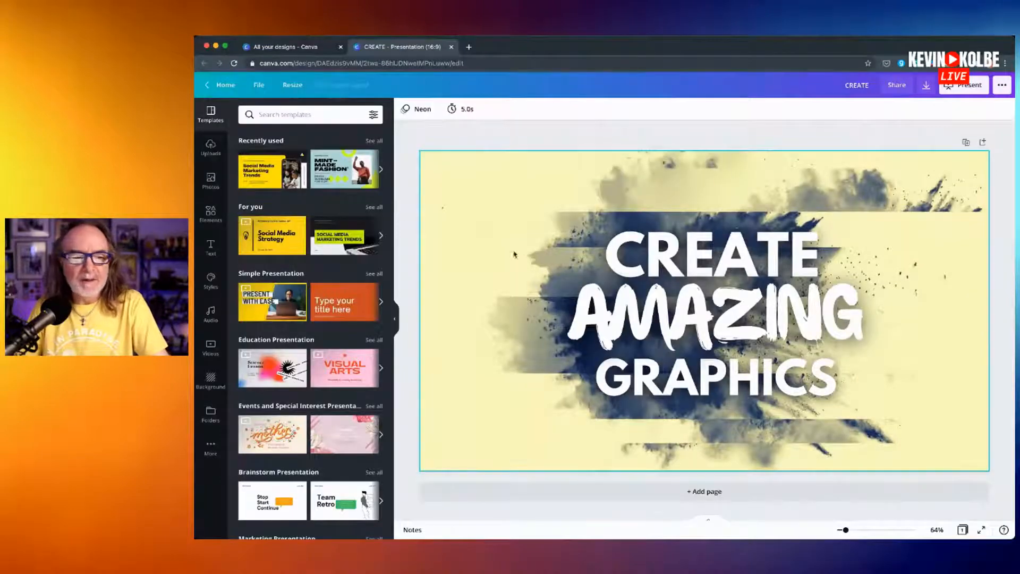
pyautogui.click(394, 321)
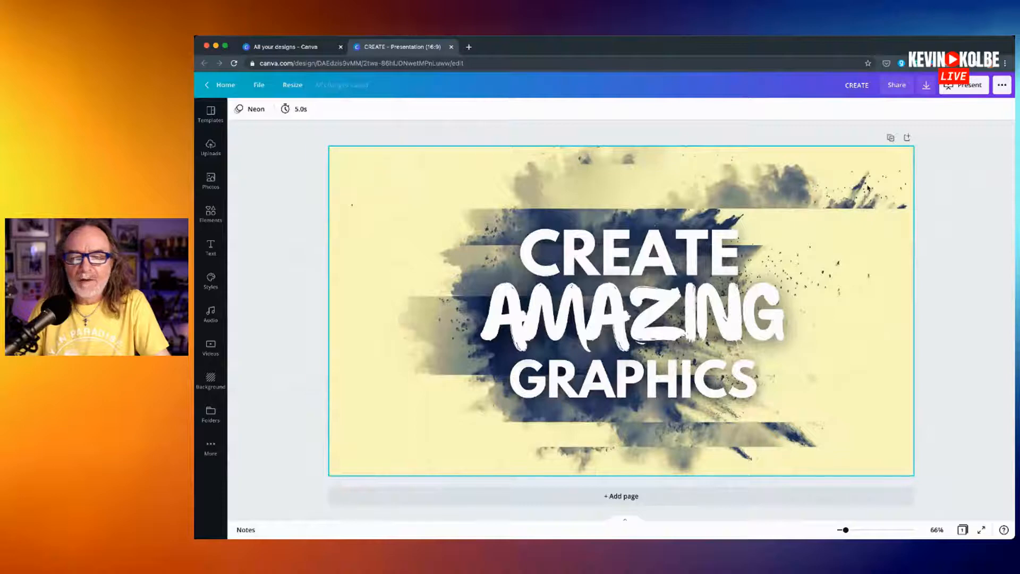
pyautogui.click(867, 187)
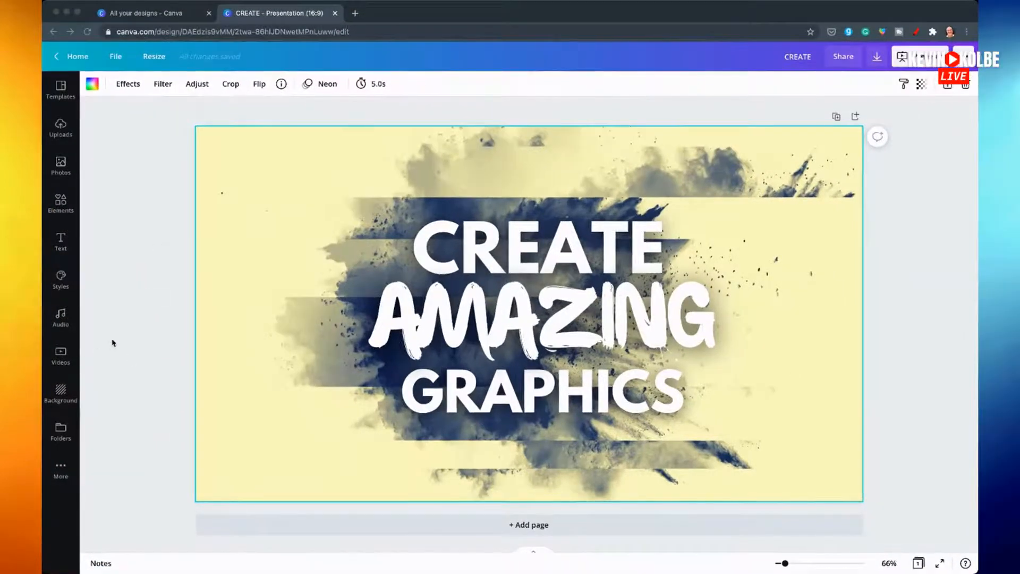
pyautogui.click(119, 340)
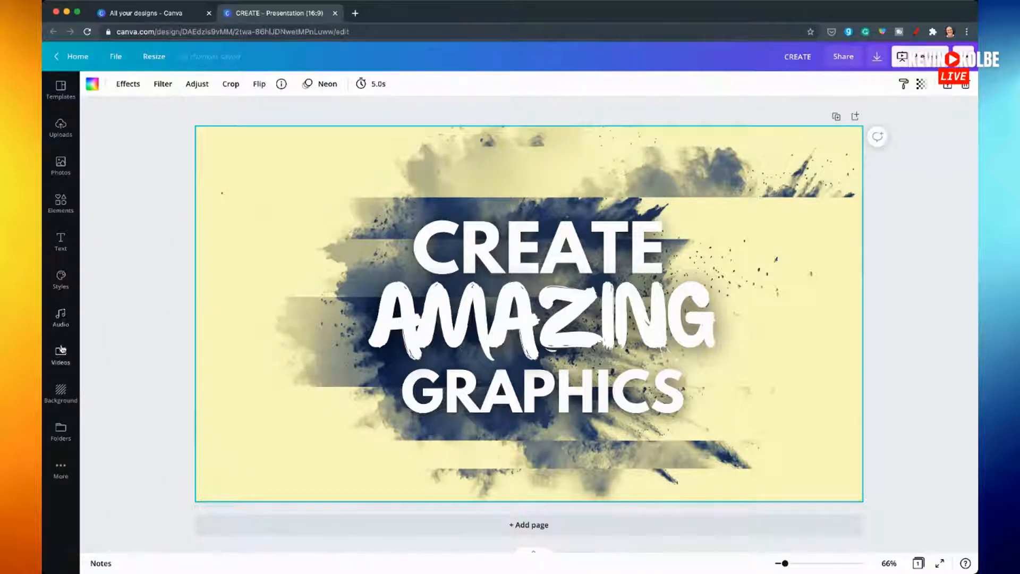
# - Look through the additional apps and integrations in the editor, then show the uploaded images
pyautogui.click(61, 469)
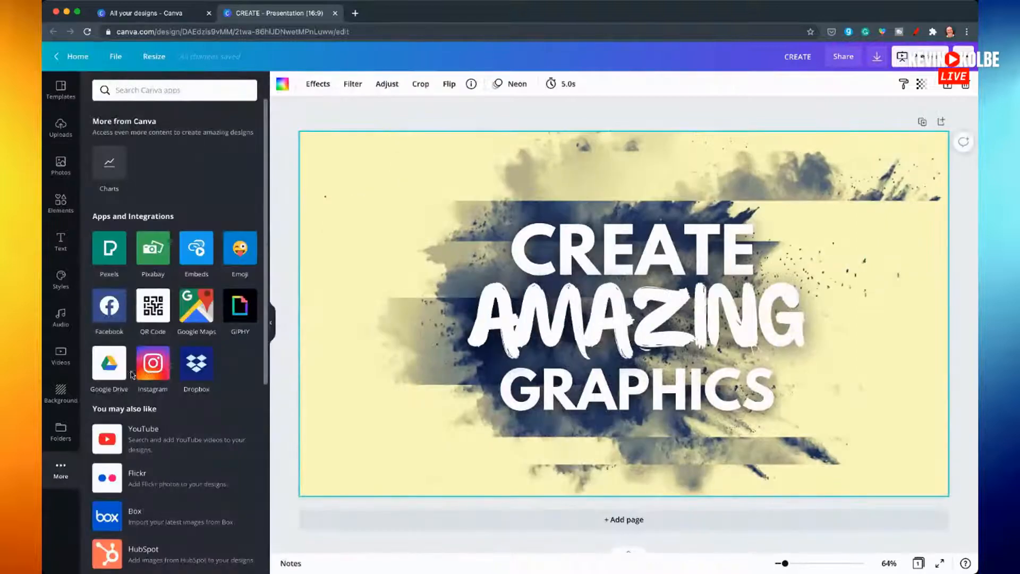
pyautogui.scroll(-5, 140, 322)
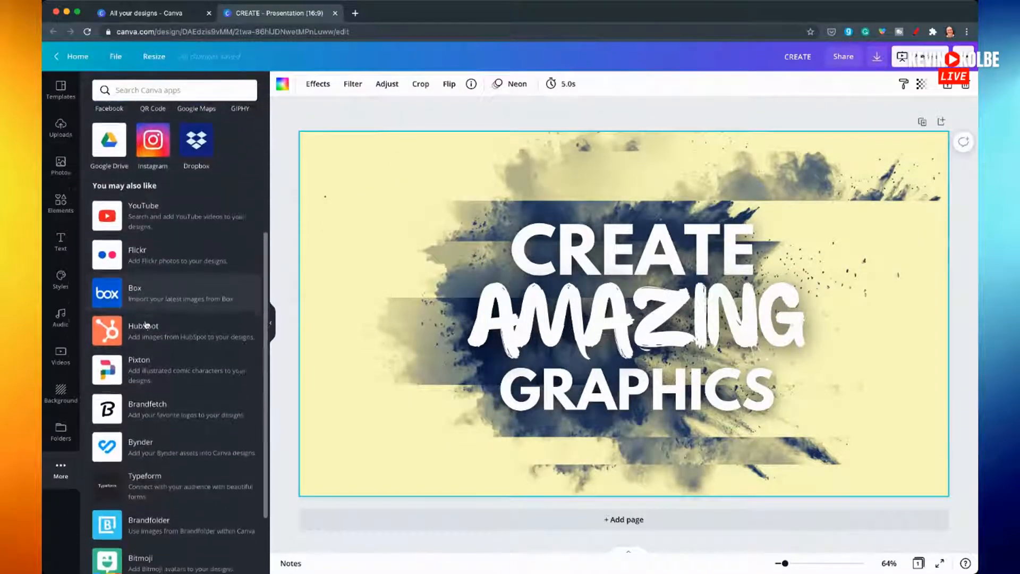
pyautogui.scroll(5, 147, 324)
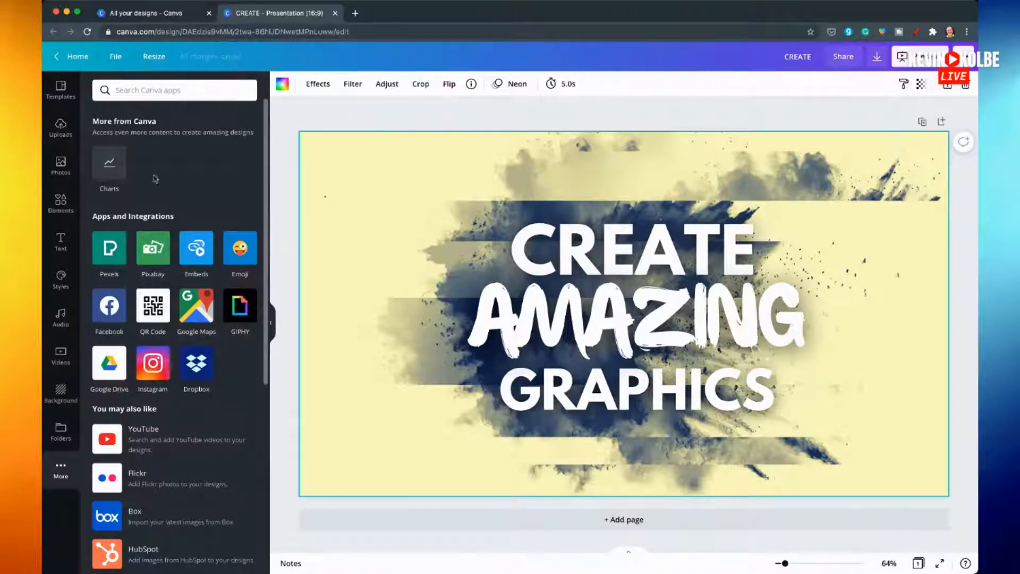
pyautogui.click(61, 130)
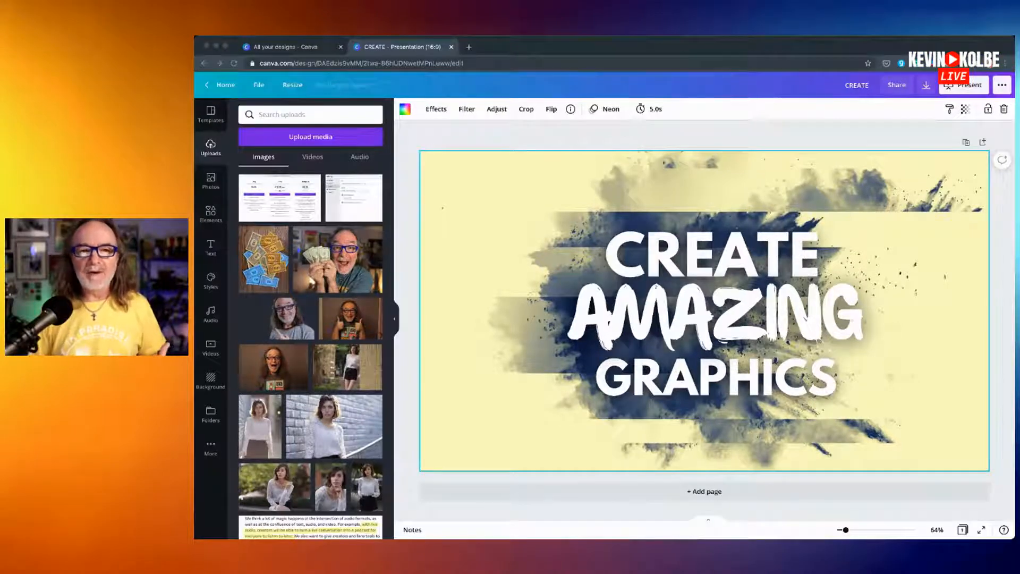
# - Switch back to the collection of all your designs and open the list of new design types
pyautogui.click(272, 49)
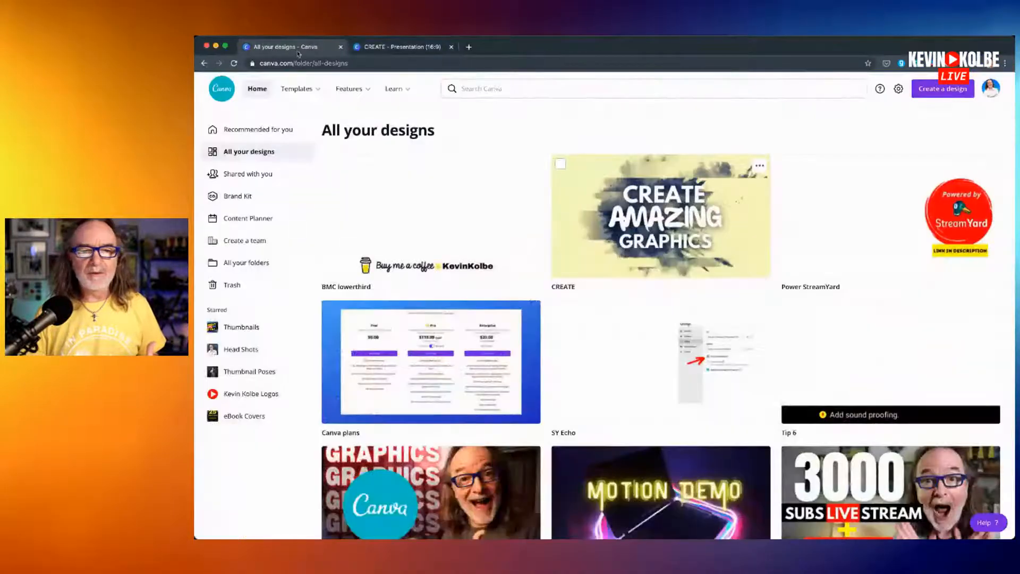
pyautogui.click(948, 90)
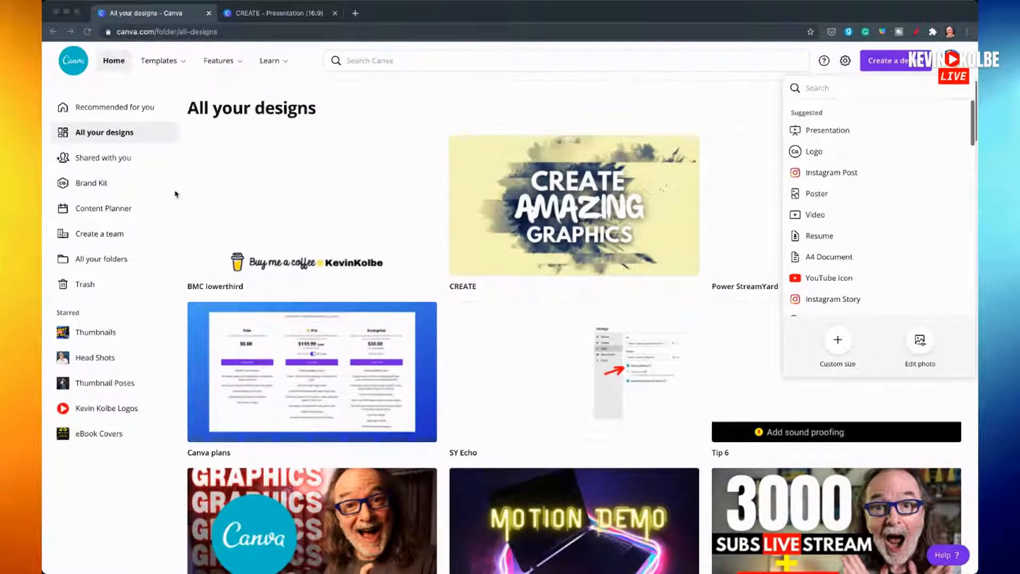
pyautogui.click(125, 20)
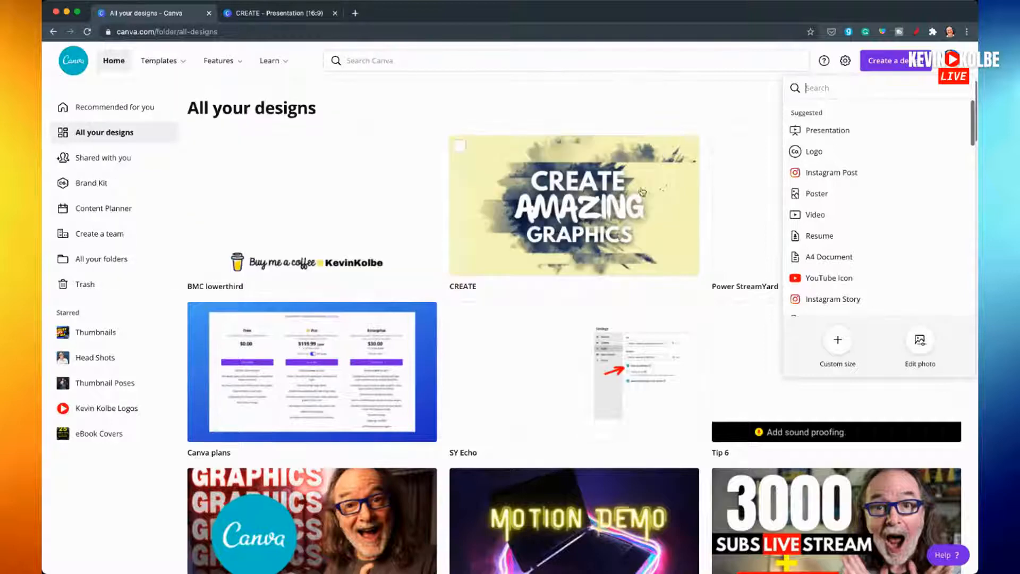
# - Open the CREATE design from the collection again, hide the side panel and select its background image
pyautogui.click(630, 223)
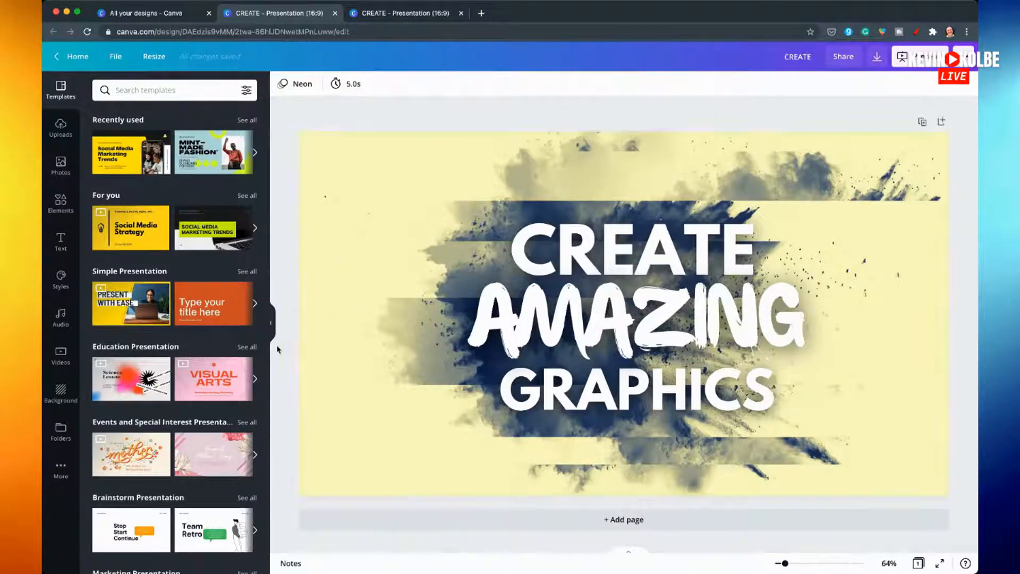
pyautogui.click(273, 328)
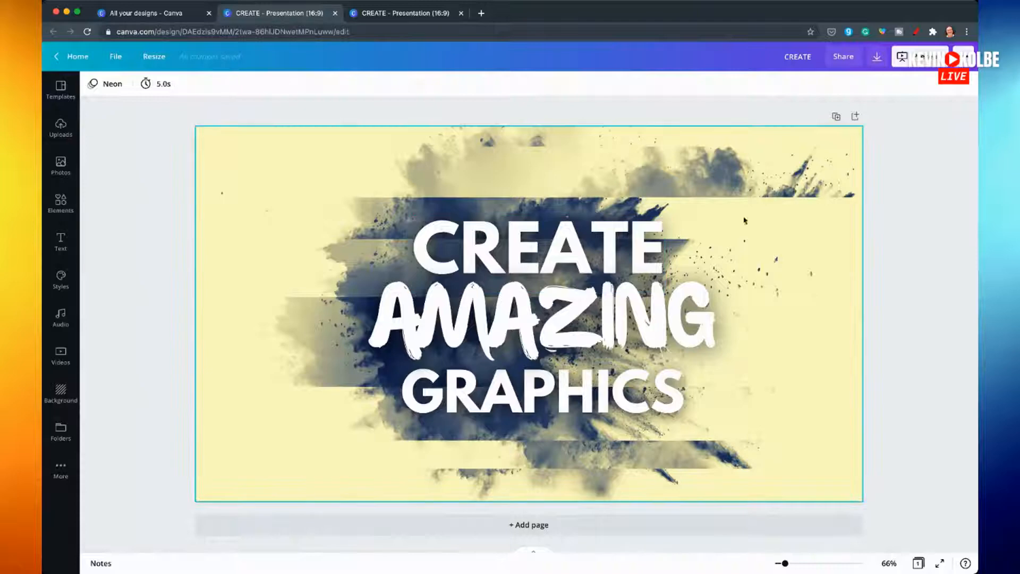
pyautogui.click(251, 156)
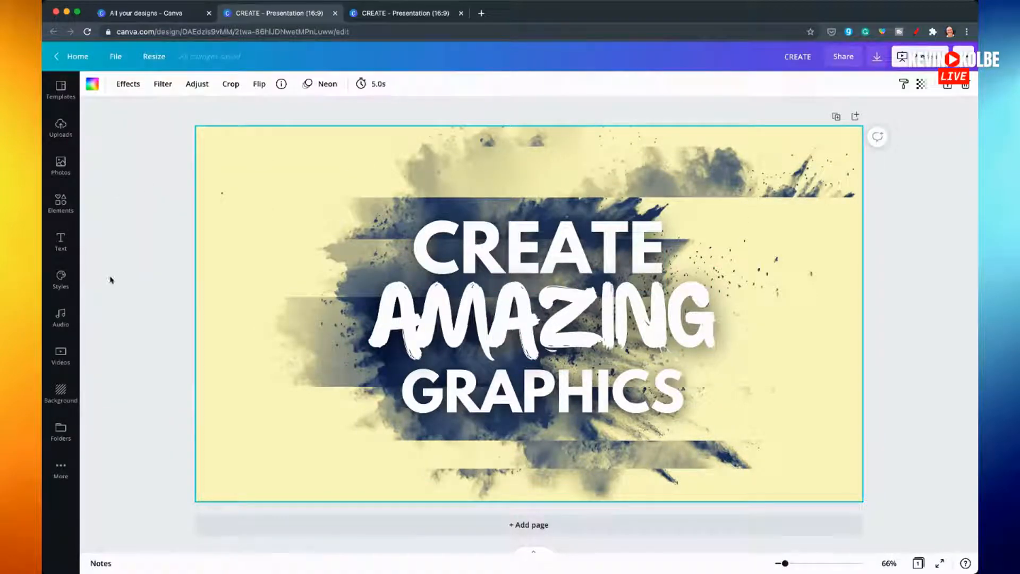
# - Add a second page to the design and insert the recently used colorful paint splash photo on it
pyautogui.click(67, 175)
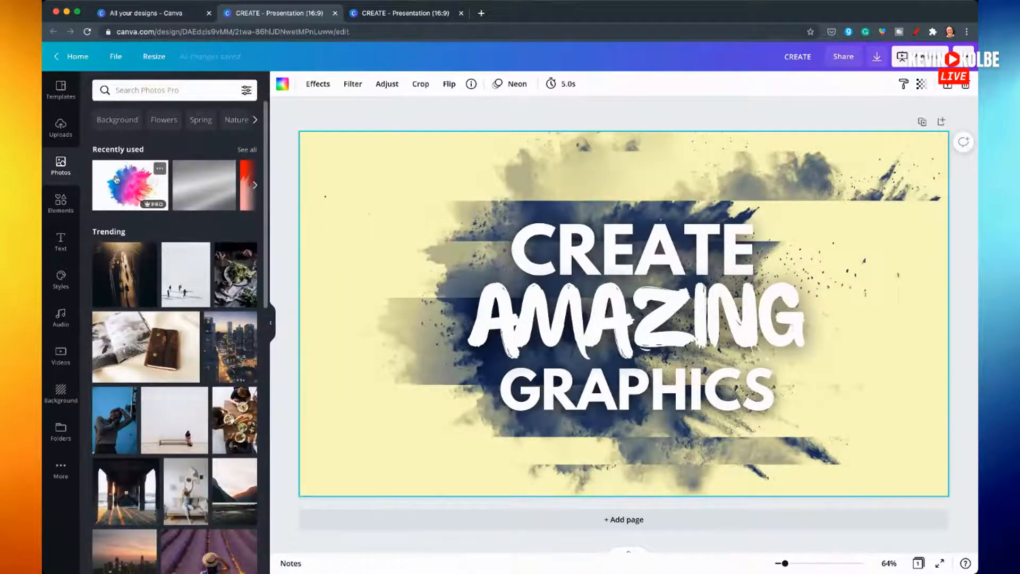
pyautogui.click(665, 521)
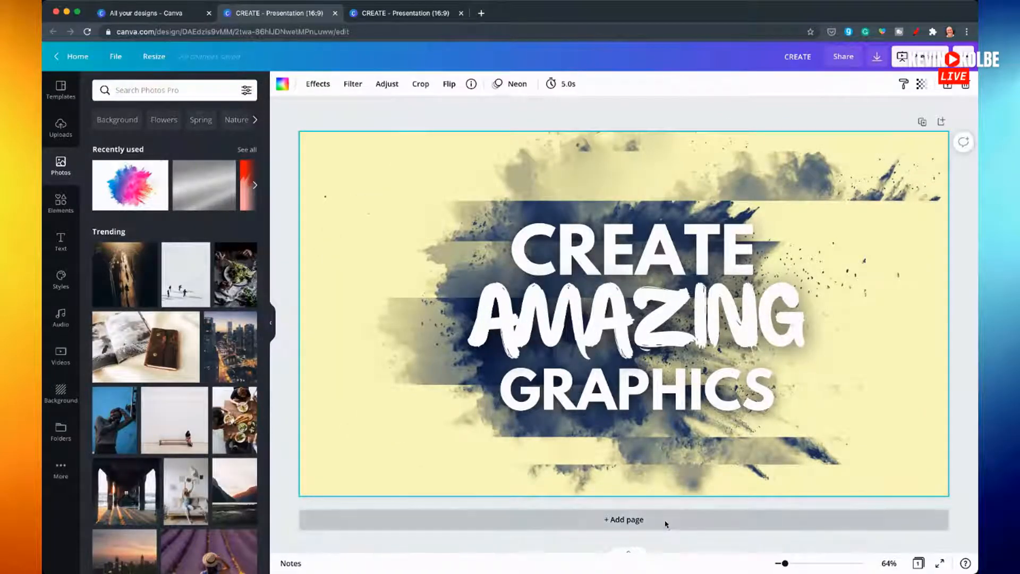
pyautogui.click(133, 180)
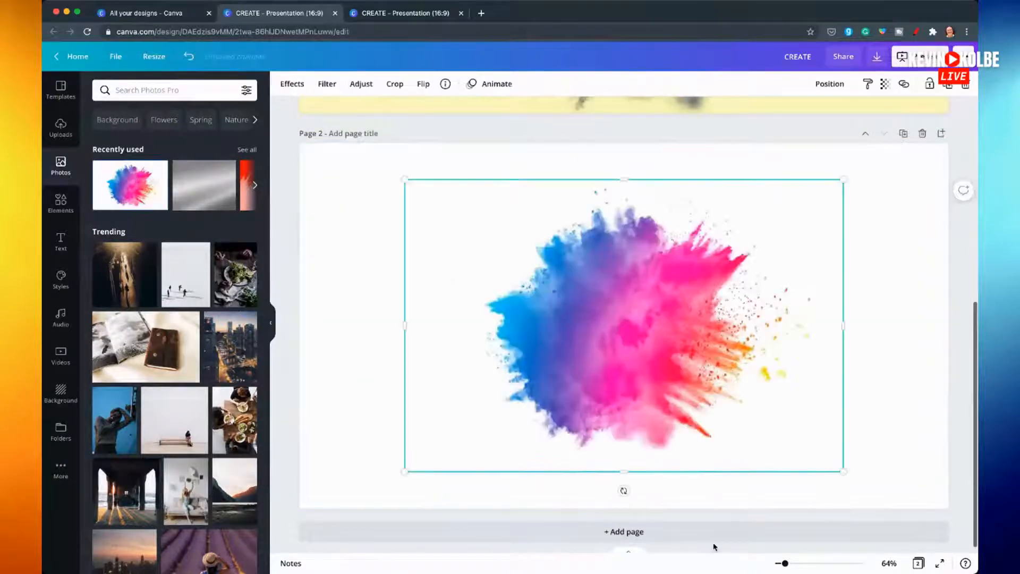
# - Stretch the paint splash photo to all four edges of page 2 so it fills the page
pyautogui.scroll(1, 751, 464)
pyautogui.scroll(-1, 751, 465)
pyautogui.moveTo(404, 328); pyautogui.dragTo(301, 330)
pyautogui.moveTo(840, 329); pyautogui.dragTo(948, 330)
pyautogui.moveTo(627, 186); pyautogui.dragTo(624, 147)
pyautogui.moveTo(622, 479); pyautogui.dragTo(616, 512)
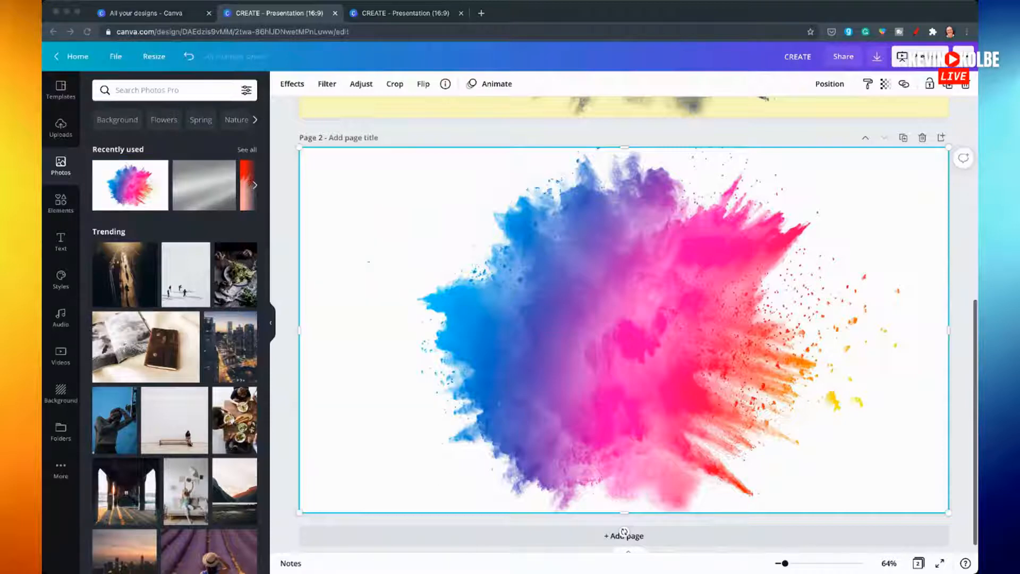
pyautogui.click(818, 492)
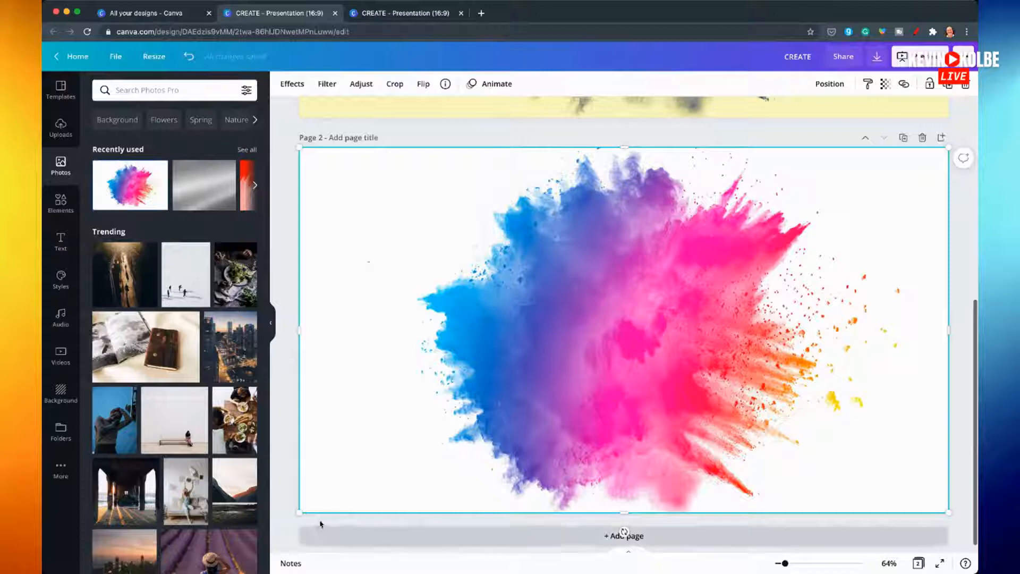
# - Enlarge the paint splash photo beyond the edges of page 2 and reposition it to cover the whole page
pyautogui.click(271, 323)
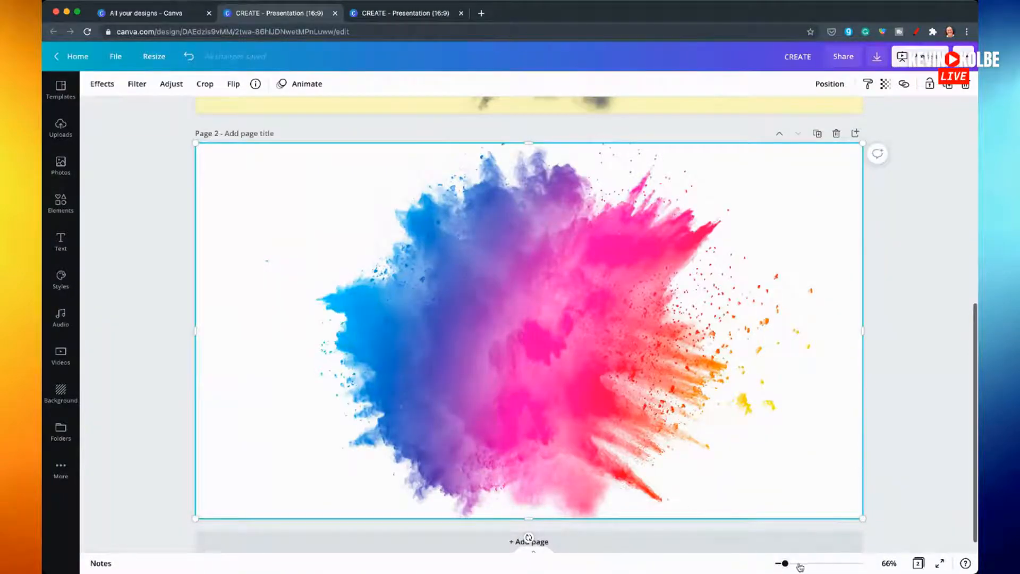
pyautogui.moveTo(785, 565); pyautogui.dragTo(780, 564)
pyautogui.moveTo(758, 502); pyautogui.dragTo(806, 529)
pyautogui.moveTo(632, 429); pyautogui.dragTo(598, 420)
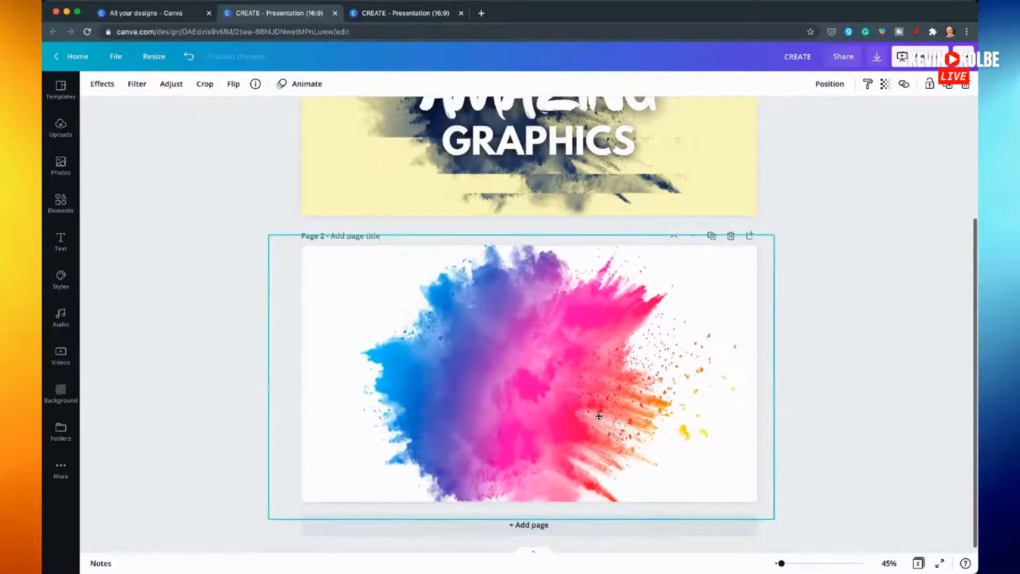
pyautogui.click(820, 511)
pyautogui.moveTo(780, 564); pyautogui.dragTo(786, 564)
pyautogui.scroll(-5, 761, 478)
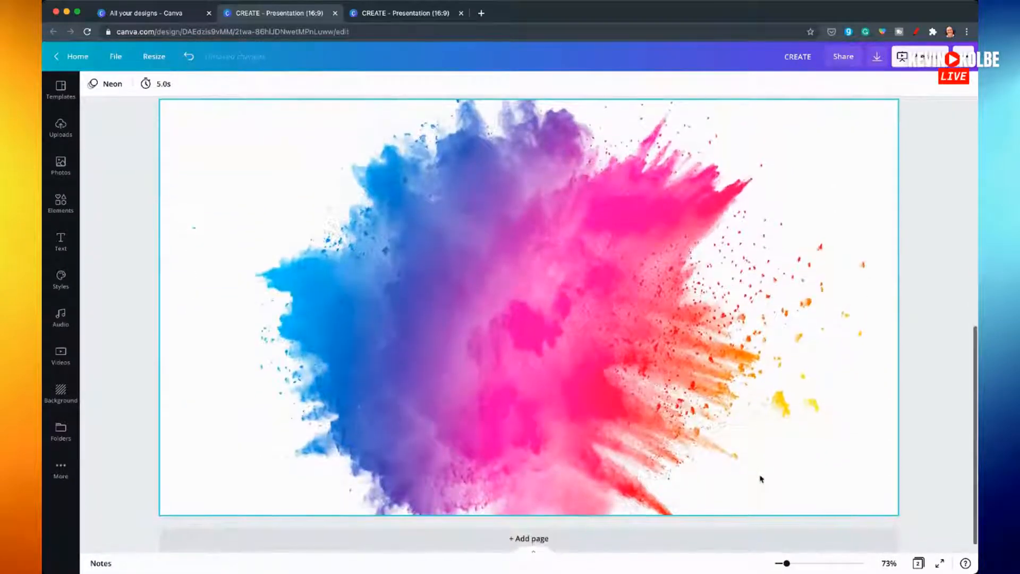
pyautogui.scroll(1, 761, 478)
pyautogui.moveTo(786, 565); pyautogui.dragTo(786, 565)
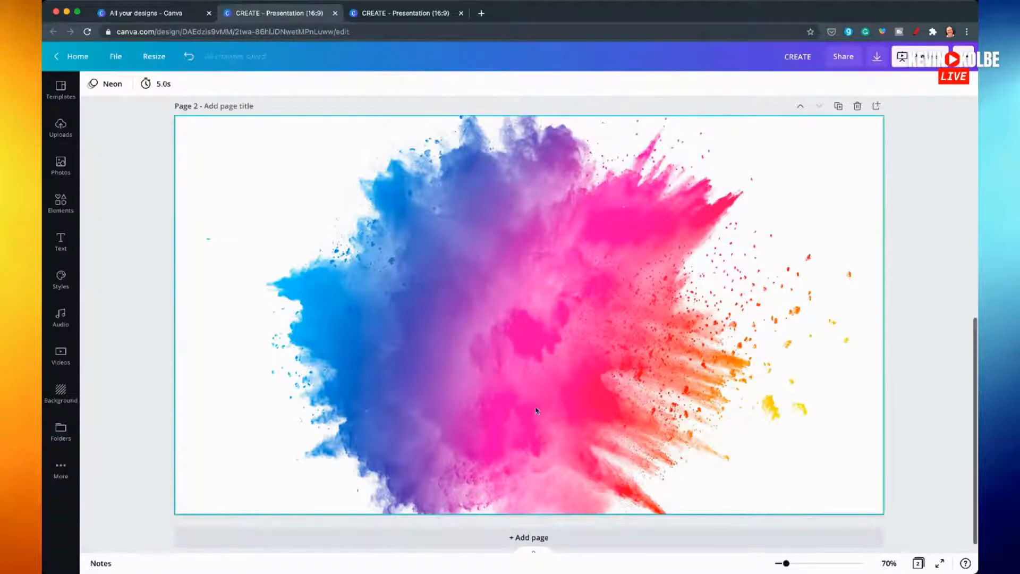
# - Compare page 1 with page 2, select the paint splash image on page 2 and look through its available effects
pyautogui.scroll(5, 459, 399)
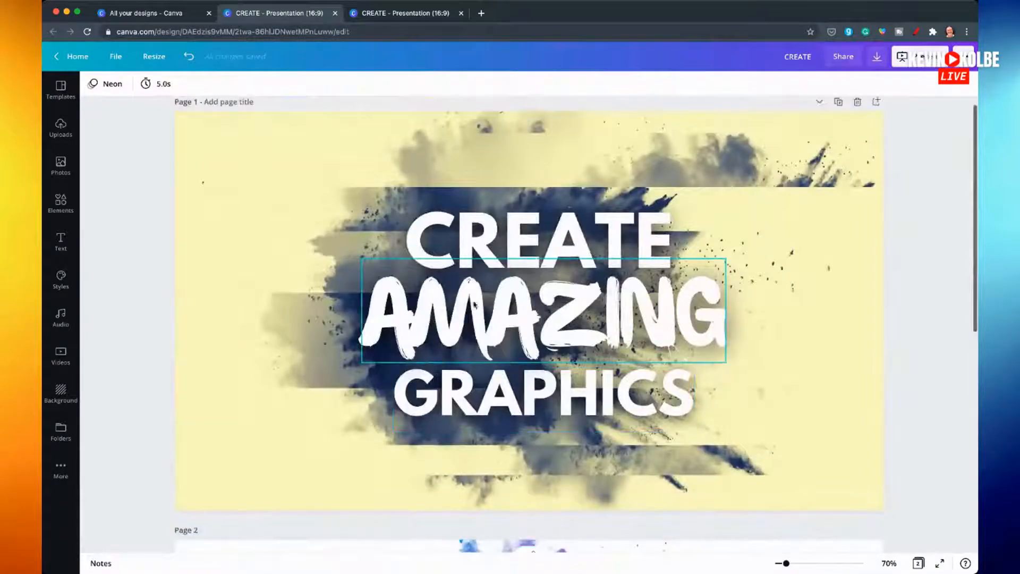
pyautogui.scroll(-5, 779, 329)
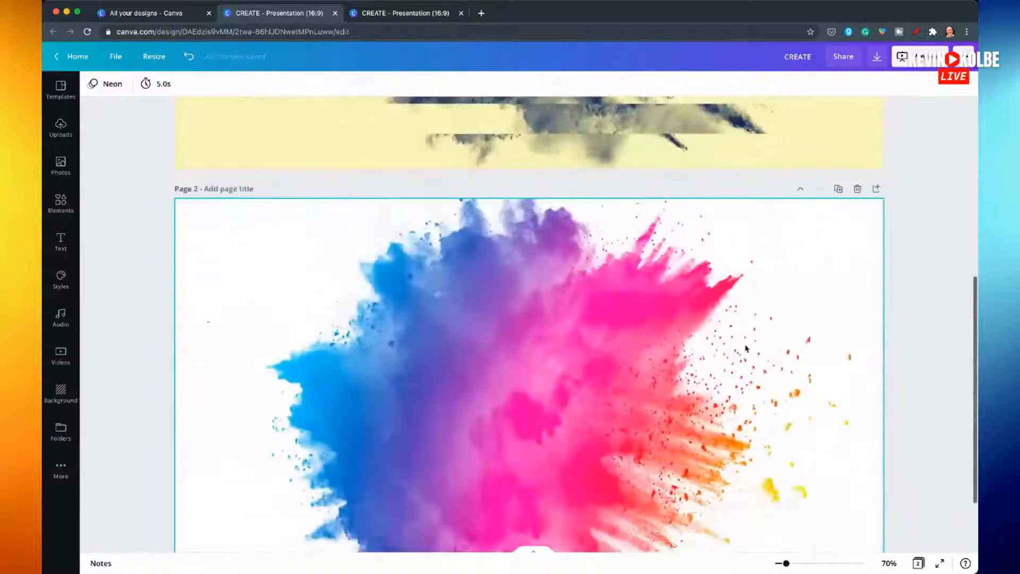
pyautogui.click(562, 344)
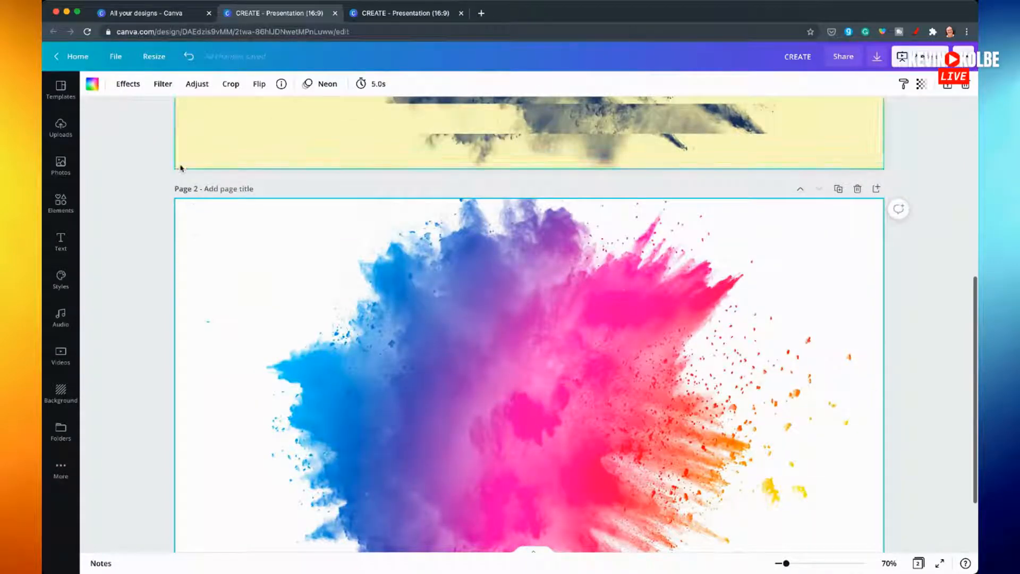
pyautogui.click(130, 85)
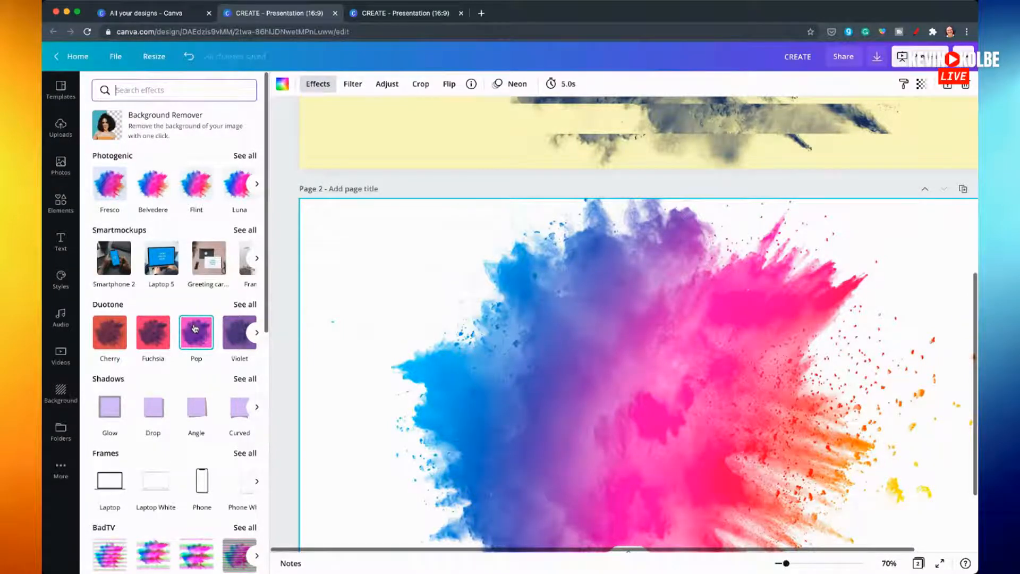
pyautogui.scroll(-10, 194, 327)
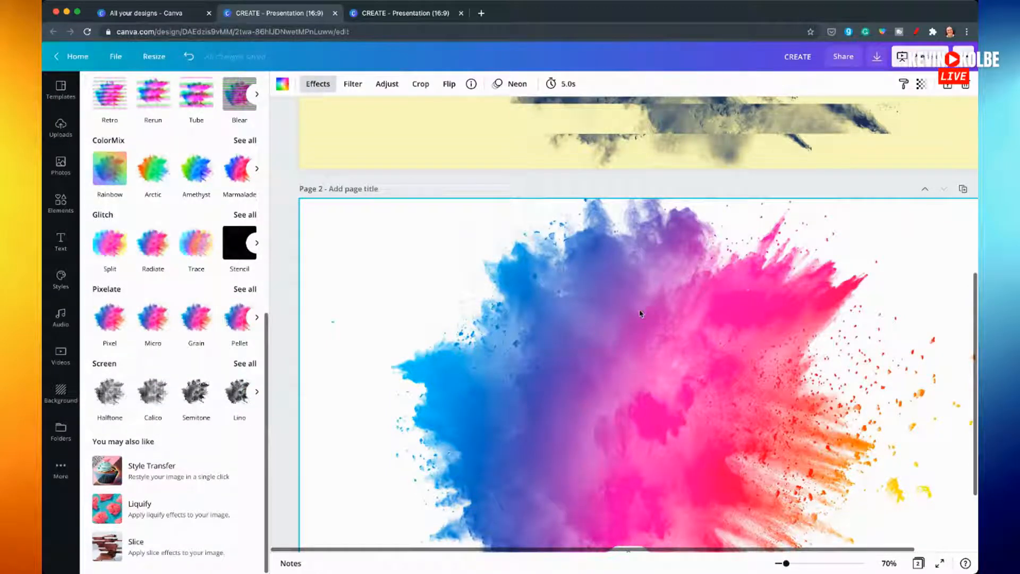
pyautogui.scroll(-2, 638, 369)
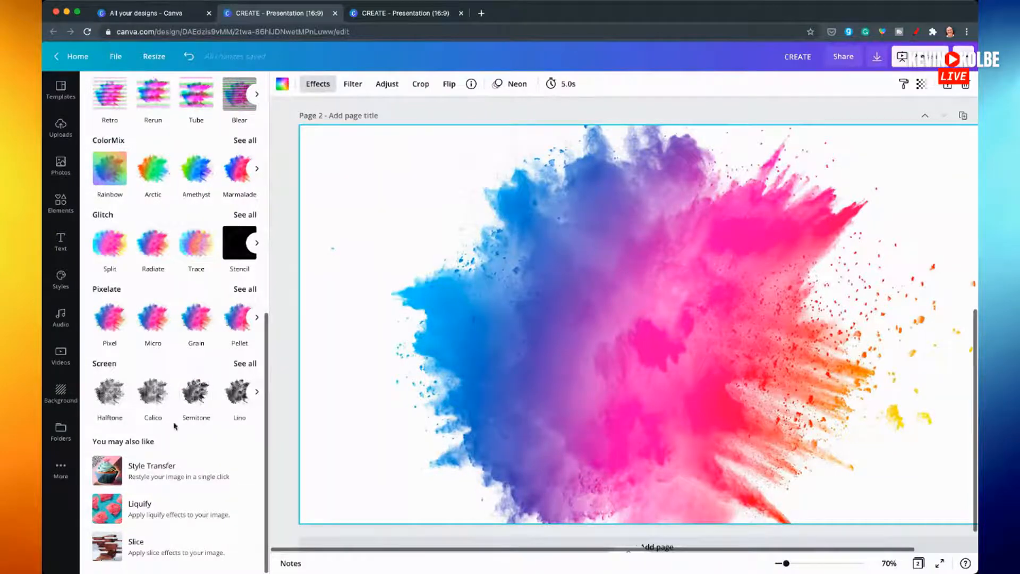
pyautogui.scroll(9, 175, 478)
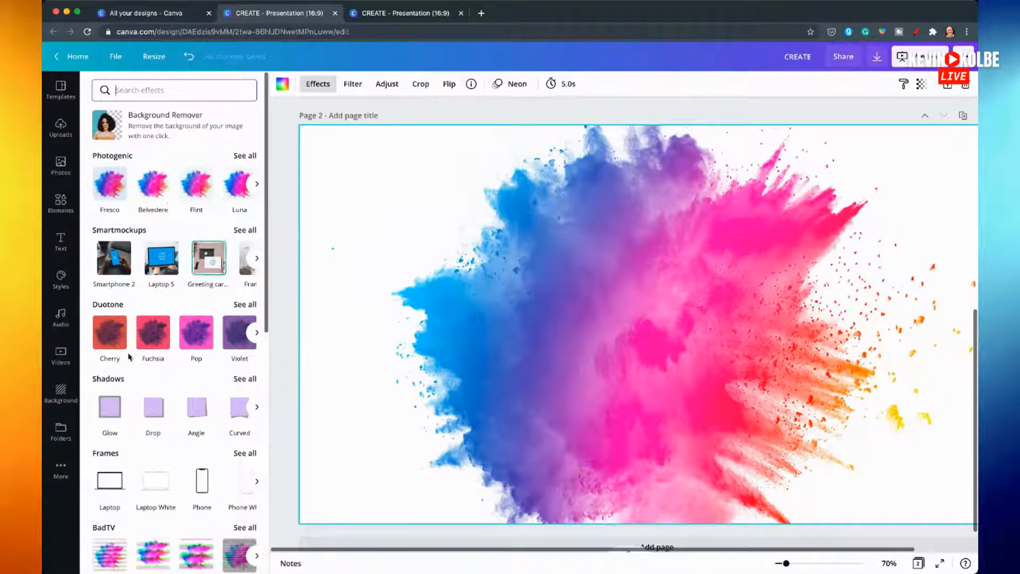
# - Try the BadTV effects Tube and Rerun on the page 2 paint splash image and apply the Warp effect
pyautogui.scroll(-4, 148, 315)
pyautogui.scroll(-1, 147, 314)
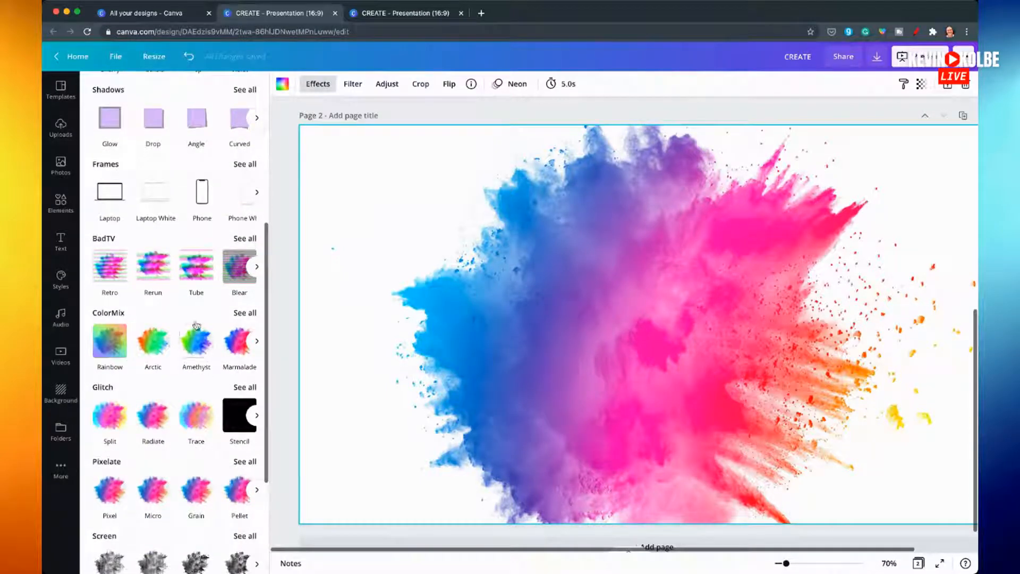
pyautogui.click(196, 265)
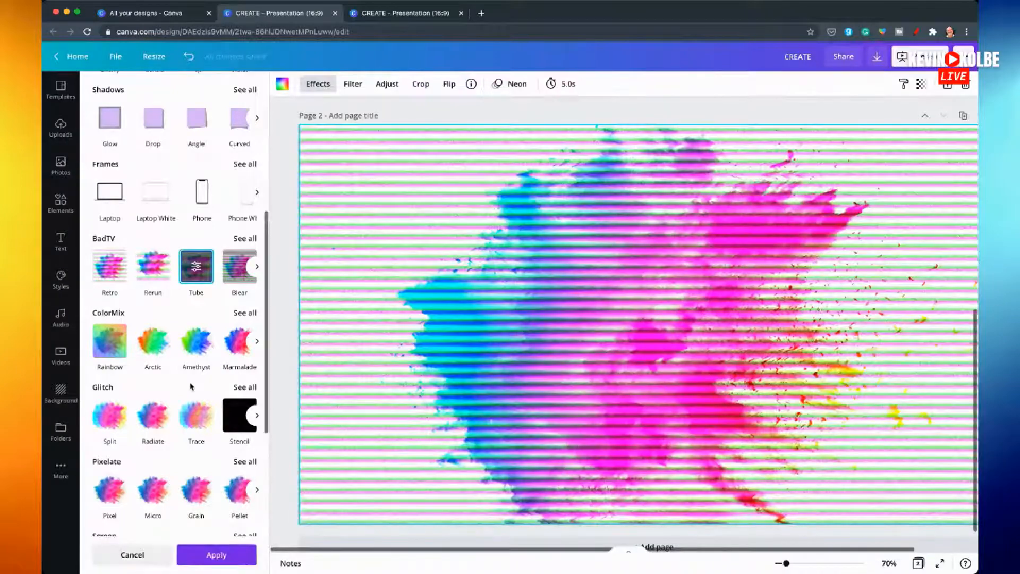
pyautogui.click(158, 275)
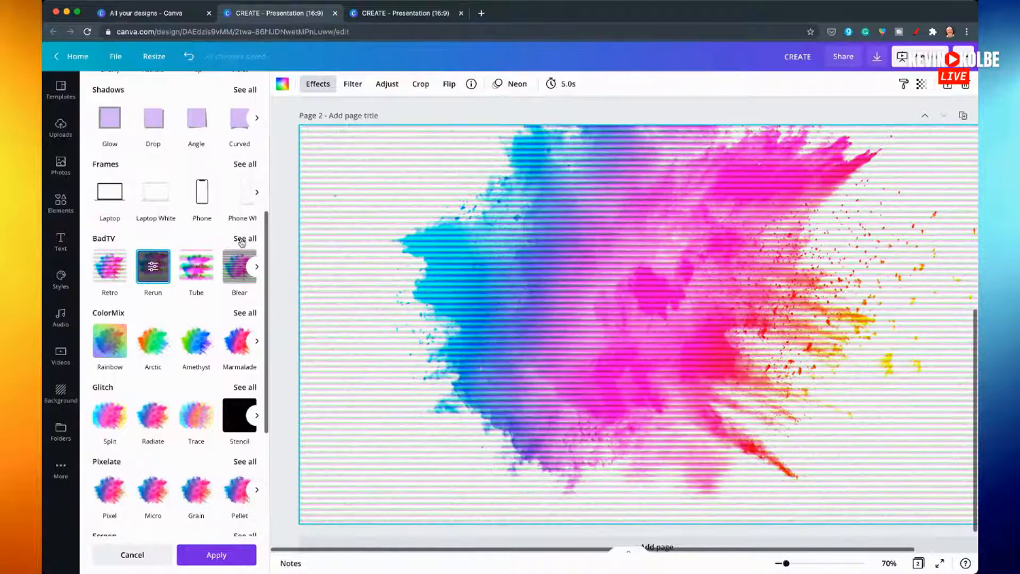
pyautogui.click(242, 239)
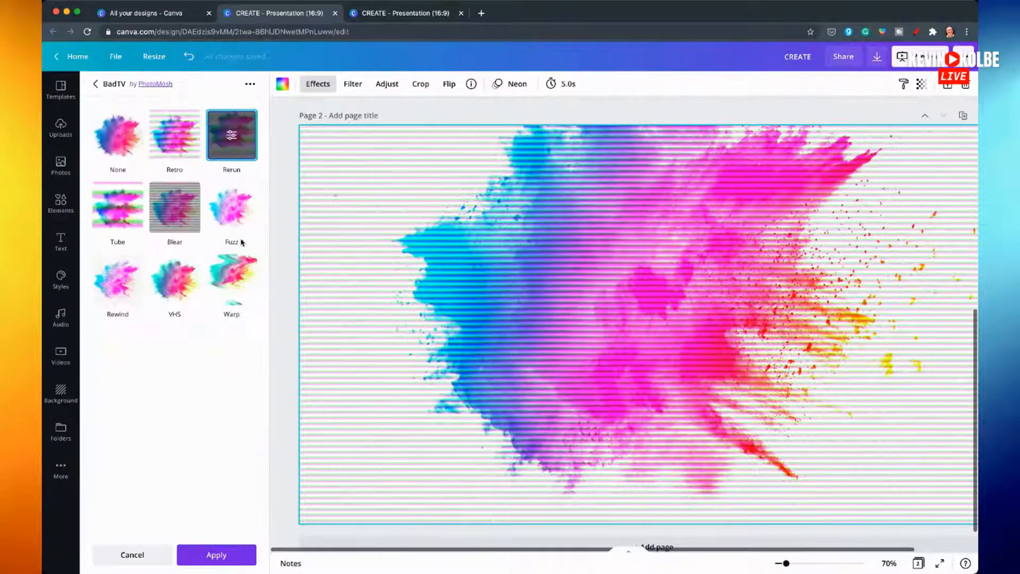
pyautogui.click(230, 276)
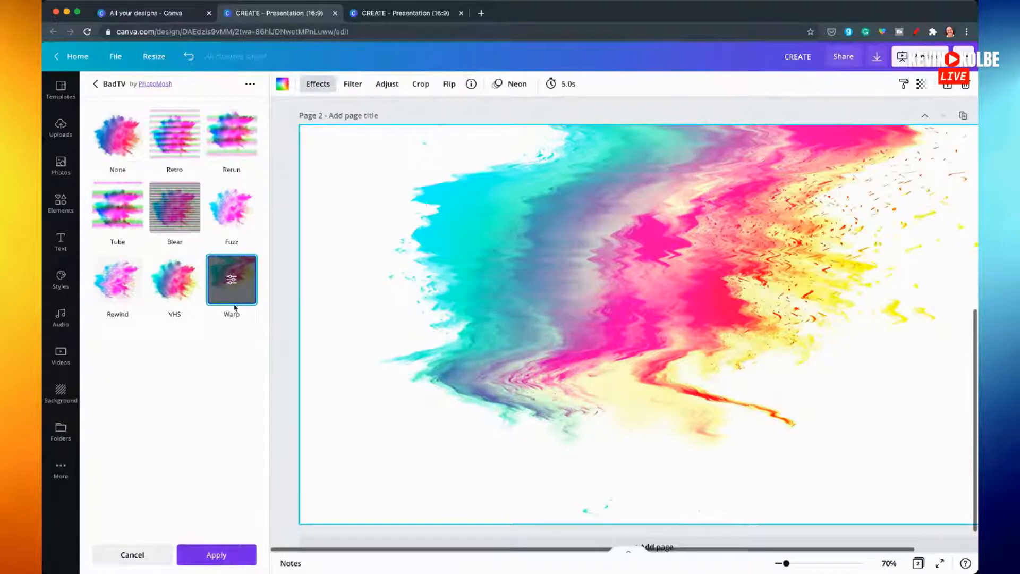
pyautogui.click(223, 555)
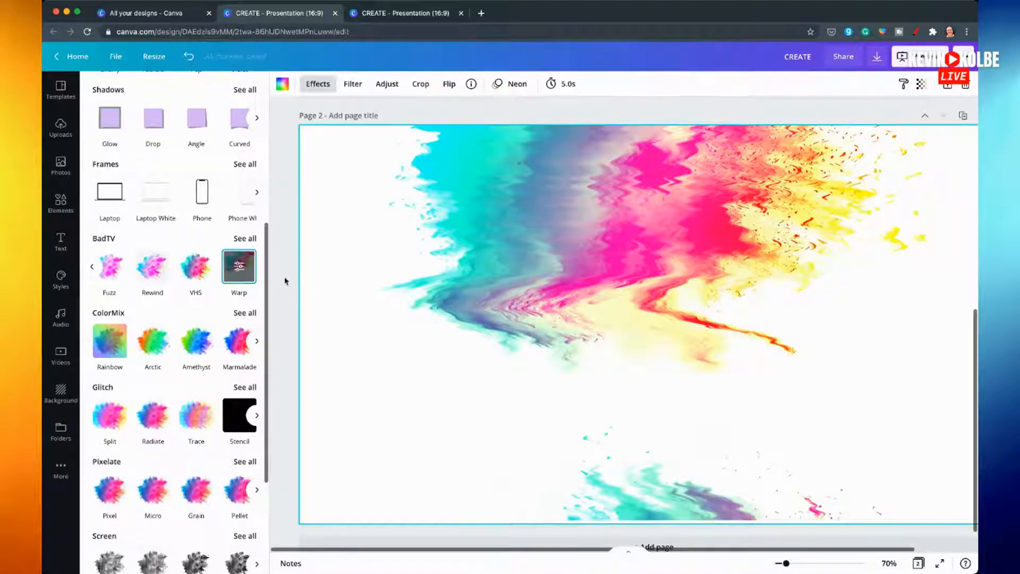
pyautogui.click(320, 87)
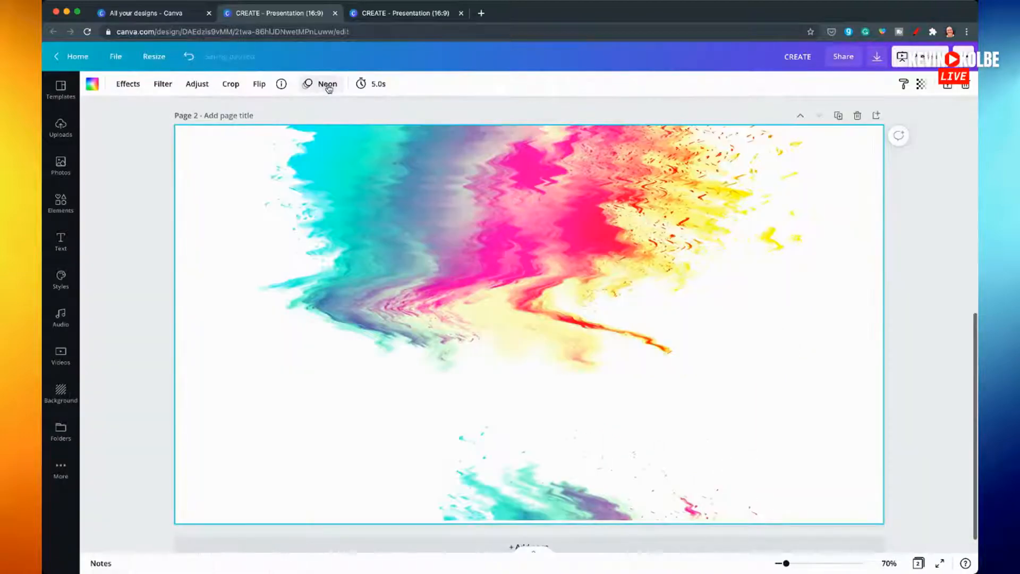
# - Adjust the page 2 image to X-Process 100, brightness -32, contrast -44 and saturation -74
pyautogui.click(197, 83)
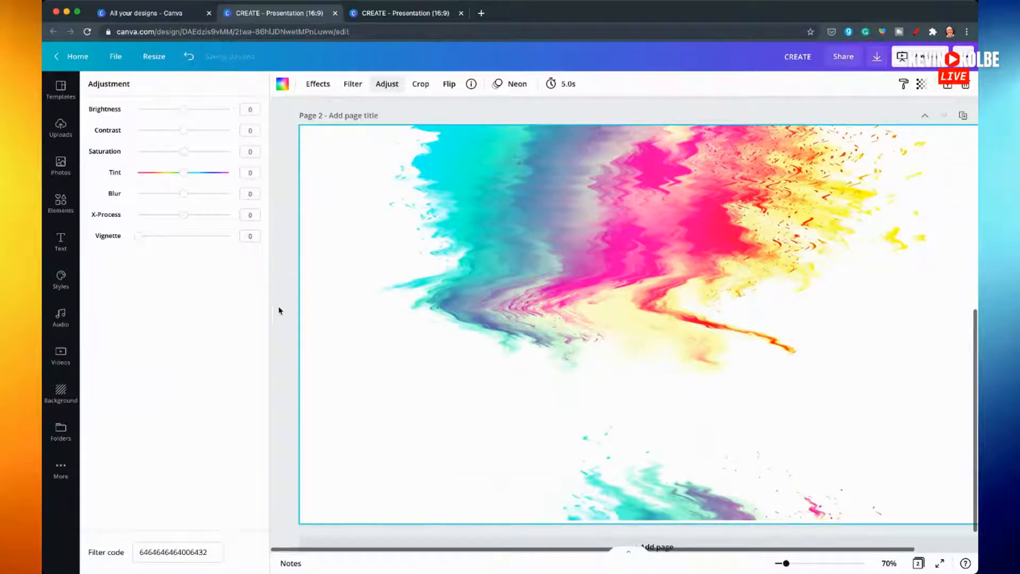
pyautogui.scroll(6, 508, 333)
pyautogui.scroll(-7, 465, 402)
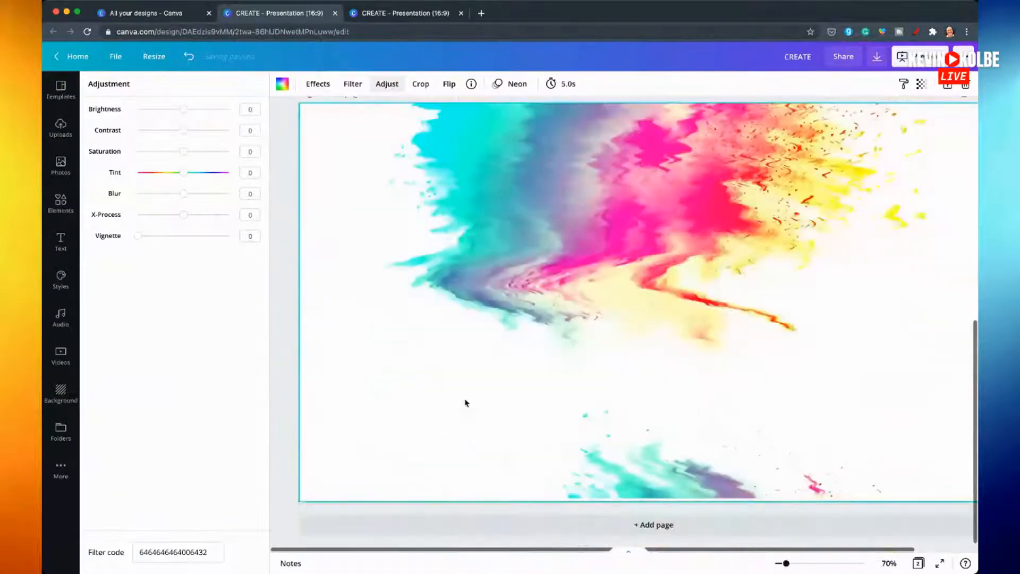
pyautogui.moveTo(192, 219); pyautogui.dragTo(236, 218)
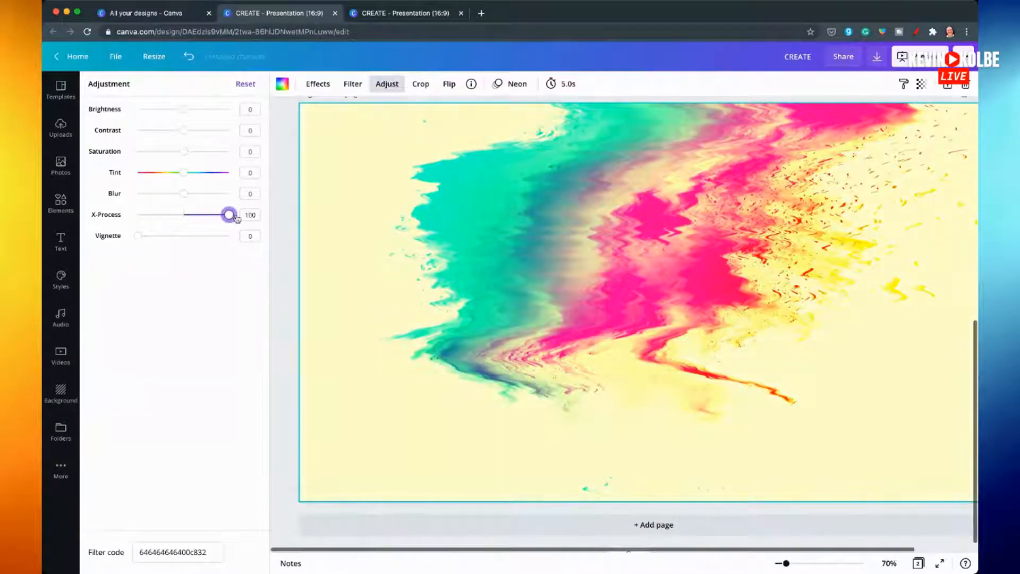
pyautogui.moveTo(185, 110); pyautogui.dragTo(150, 153)
pyautogui.moveTo(183, 196); pyautogui.dragTo(183, 194)
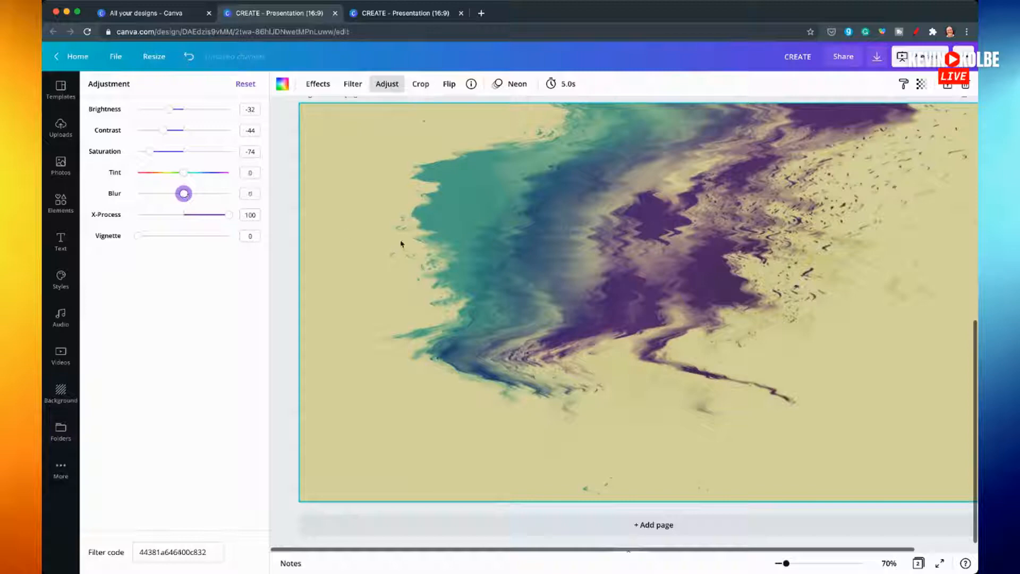
pyautogui.click(386, 83)
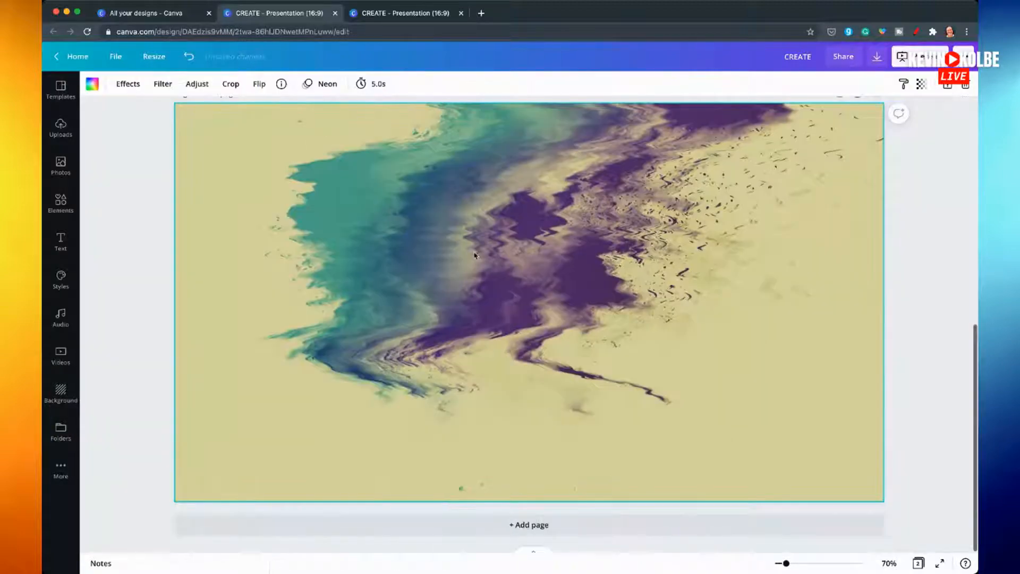
# - Add a heading to page 2, enlarge it to size 81.9 and replace its text with COOL
pyautogui.scroll(3, 475, 255)
pyautogui.click(75, 240)
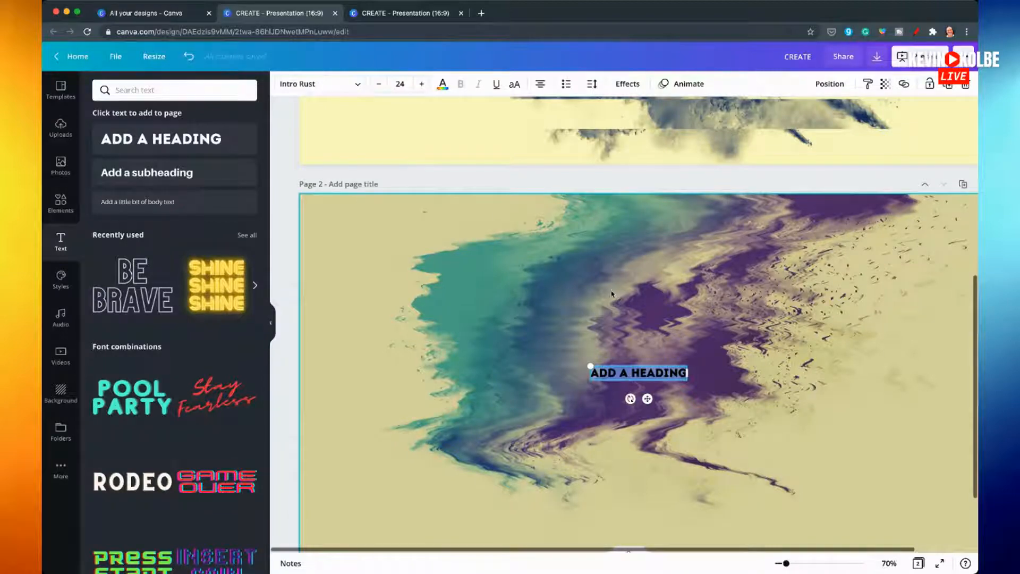
pyautogui.moveTo(577, 357); pyautogui.dragTo(460, 347)
pyautogui.moveTo(687, 381); pyautogui.dragTo(790, 395)
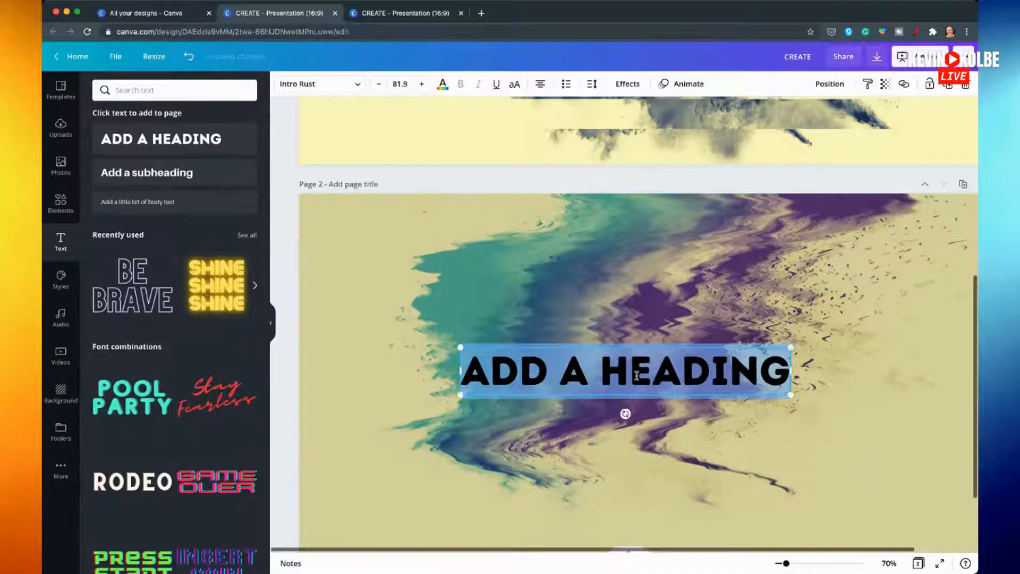
pyautogui.scroll(-4, 237, 328)
pyautogui.scroll(4, 235, 327)
pyautogui.write('COOL')
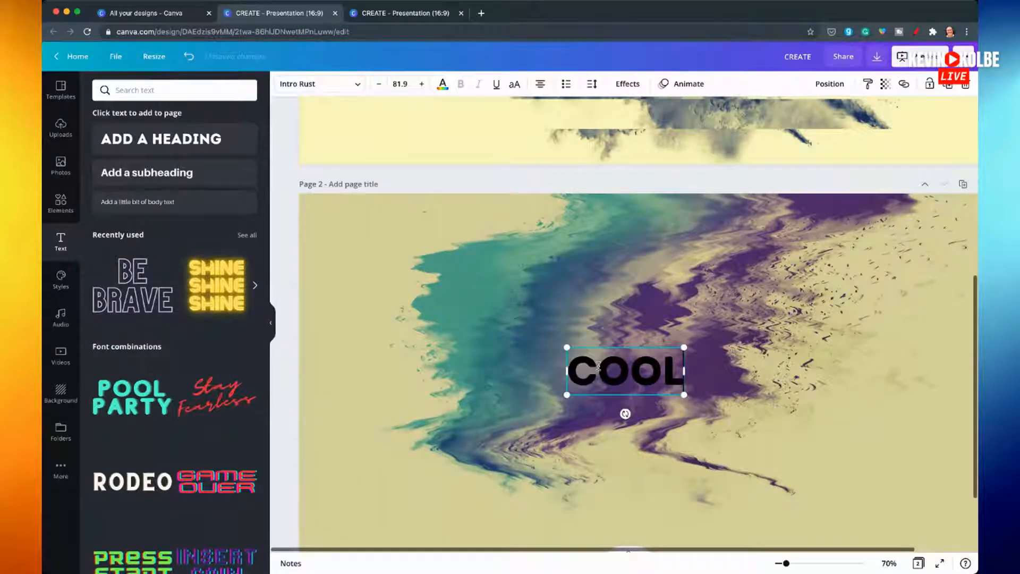
pyautogui.click(700, 354)
# - Change the colour of the COOL heading to the white brand colour
pyautogui.click(659, 371)
pyautogui.click(443, 85)
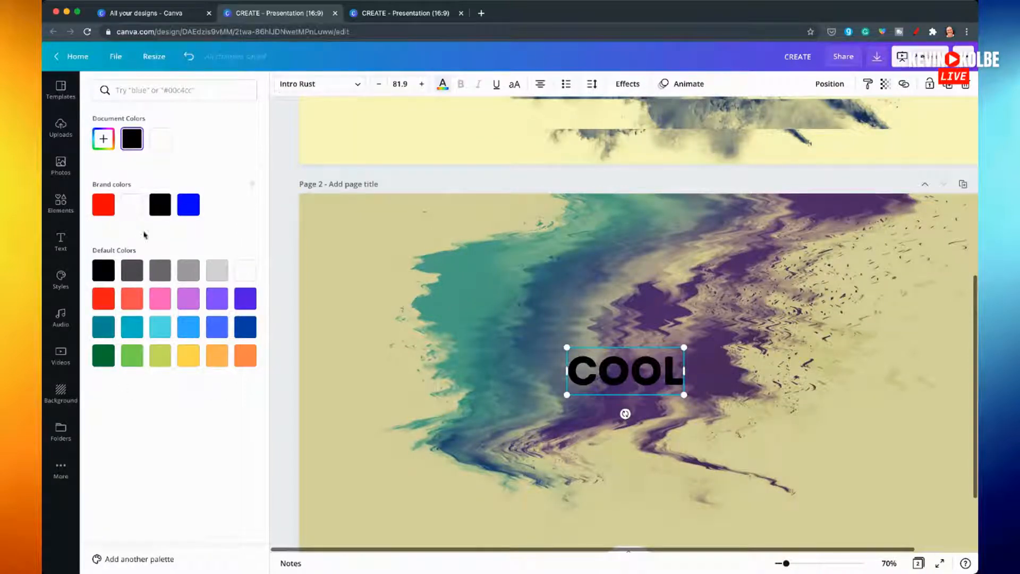
pyautogui.click(132, 207)
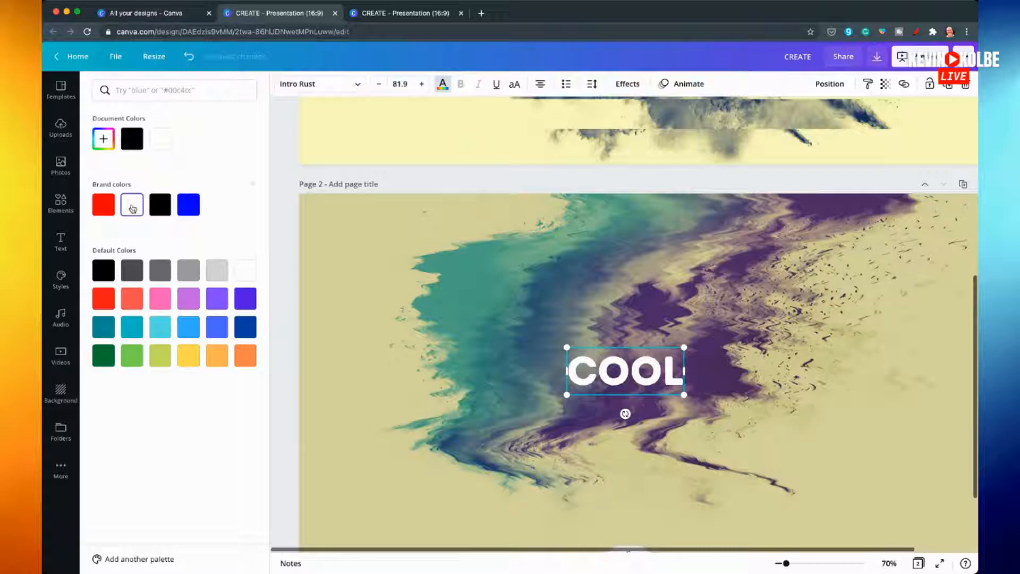
# - Try the custom colour #FFFF00 on the COOL heading and set it back to white
pyautogui.click(103, 140)
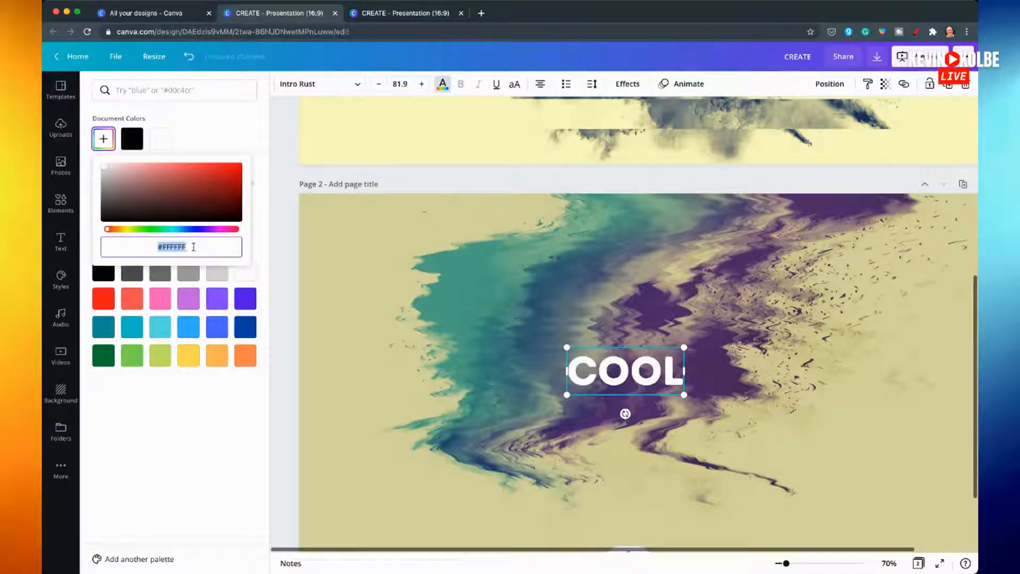
pyautogui.click(194, 246)
pyautogui.press('BackSpace')
pyautogui.press('BackSpace')
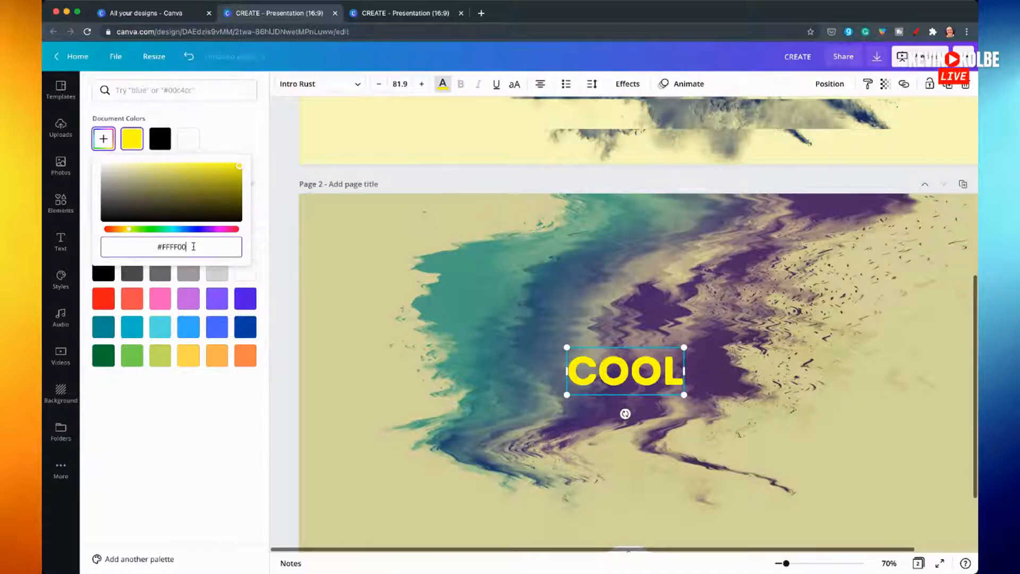
pyautogui.click(183, 153)
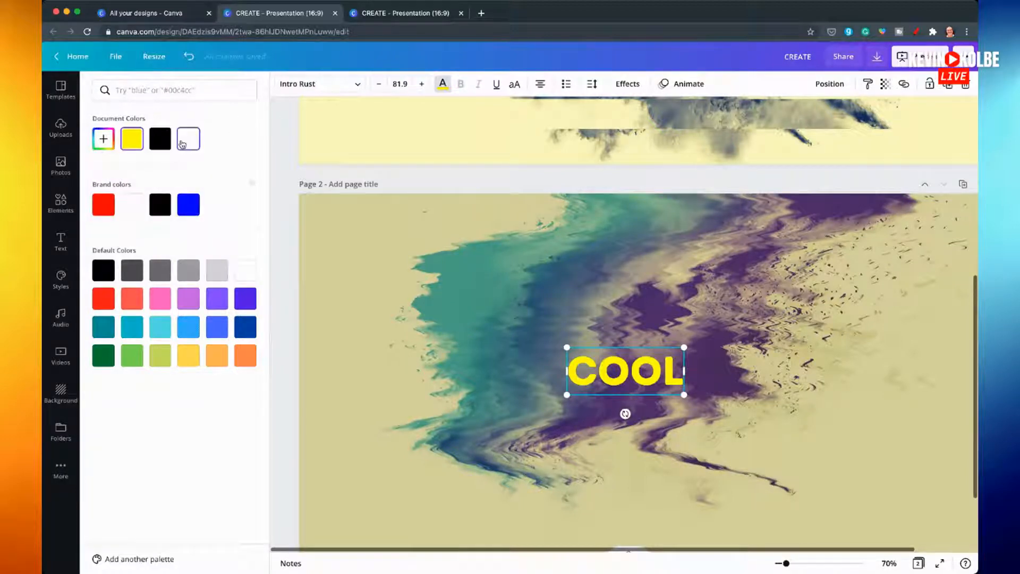
pyautogui.click(188, 138)
# - Enlarge the COOL heading to size 147 and move it up over the middle of the splash
pyautogui.moveTo(565, 346); pyautogui.dragTo(501, 321)
pyautogui.moveTo(603, 368); pyautogui.dragTo(619, 327)
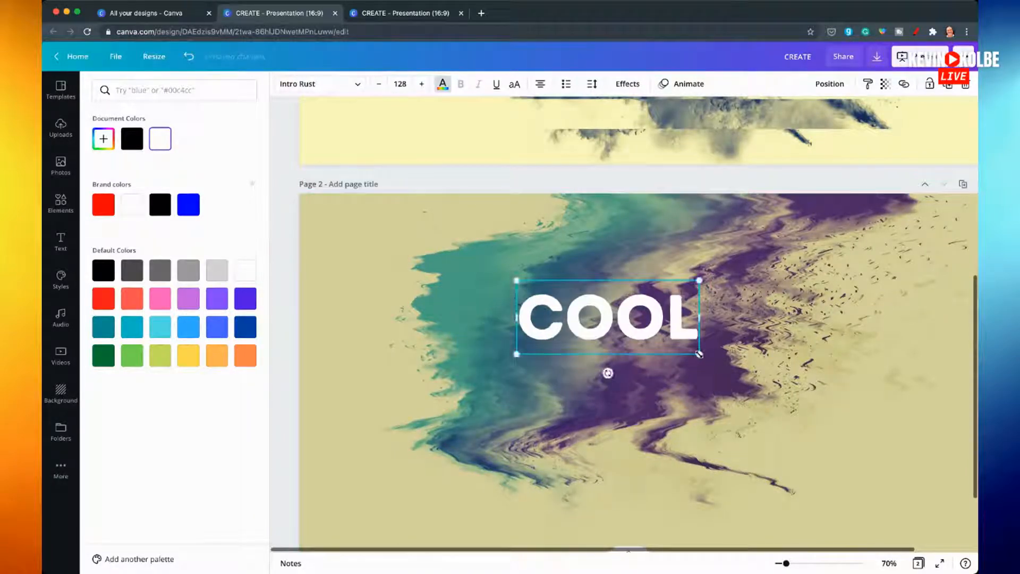
pyautogui.moveTo(699, 354); pyautogui.dragTo(719, 366)
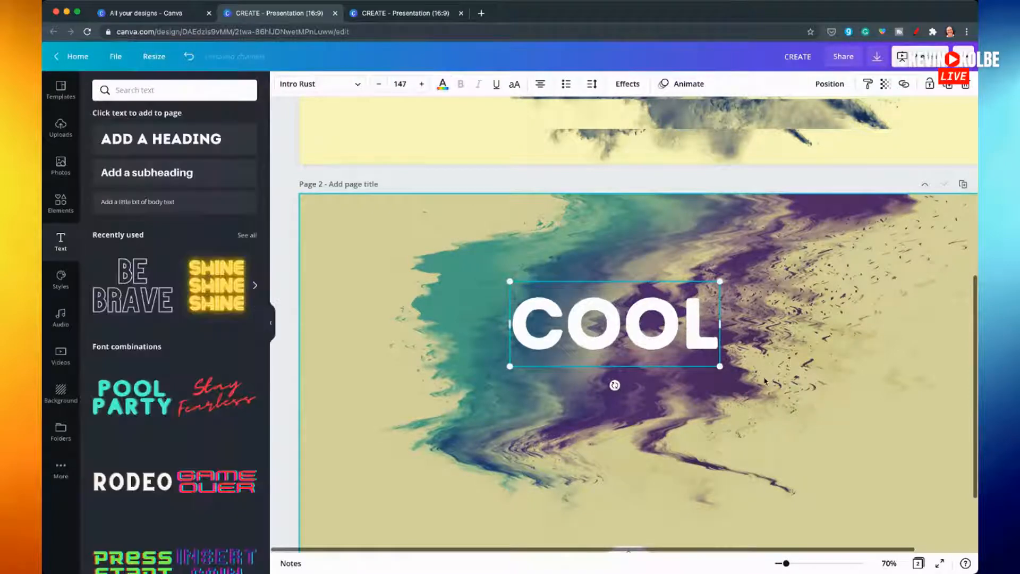
# - Duplicate the COOL heading, place the copy directly below it and change the copy's text to GRAPHICS
pyautogui.click(647, 435)
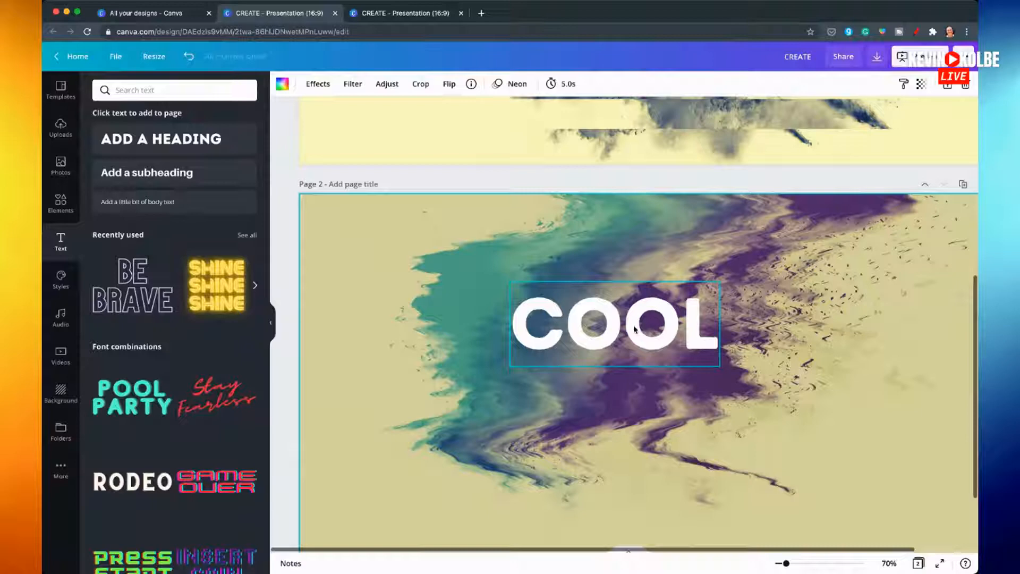
pyautogui.click(632, 329)
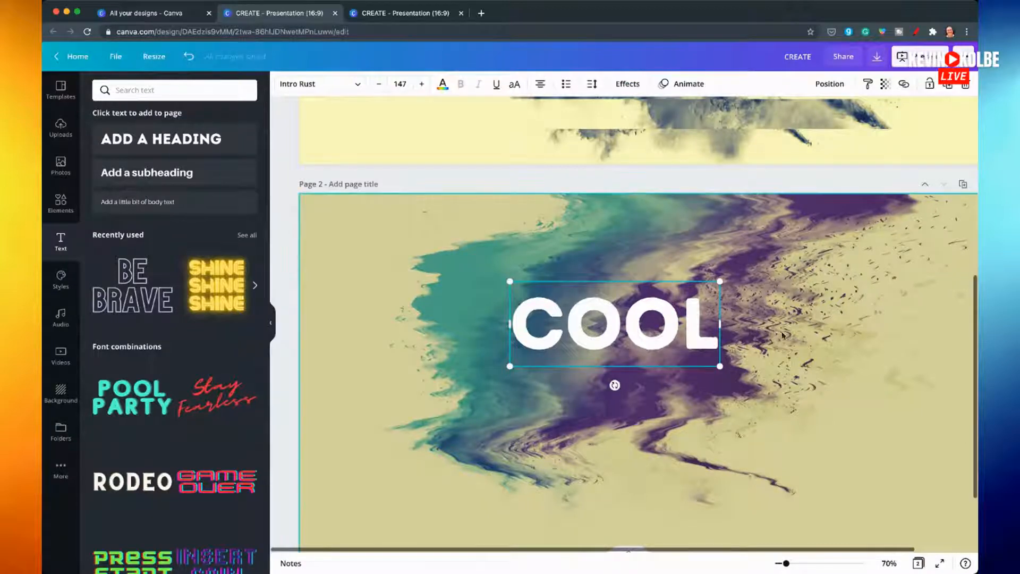
pyautogui.click(615, 329)
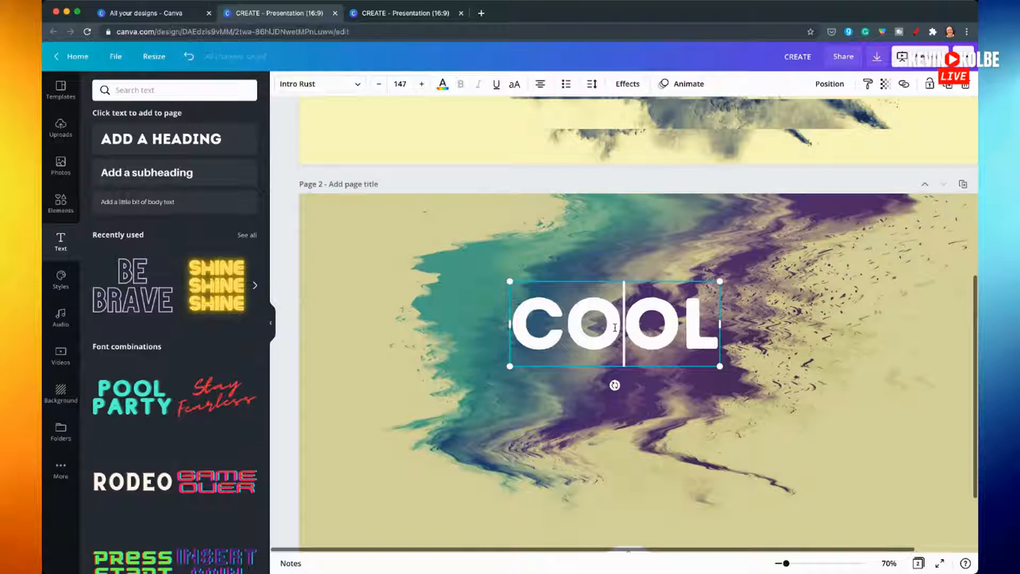
pyautogui.press('super+d')
pyautogui.moveTo(648, 332); pyautogui.dragTo(644, 415)
pyautogui.doubleClick(643, 416)
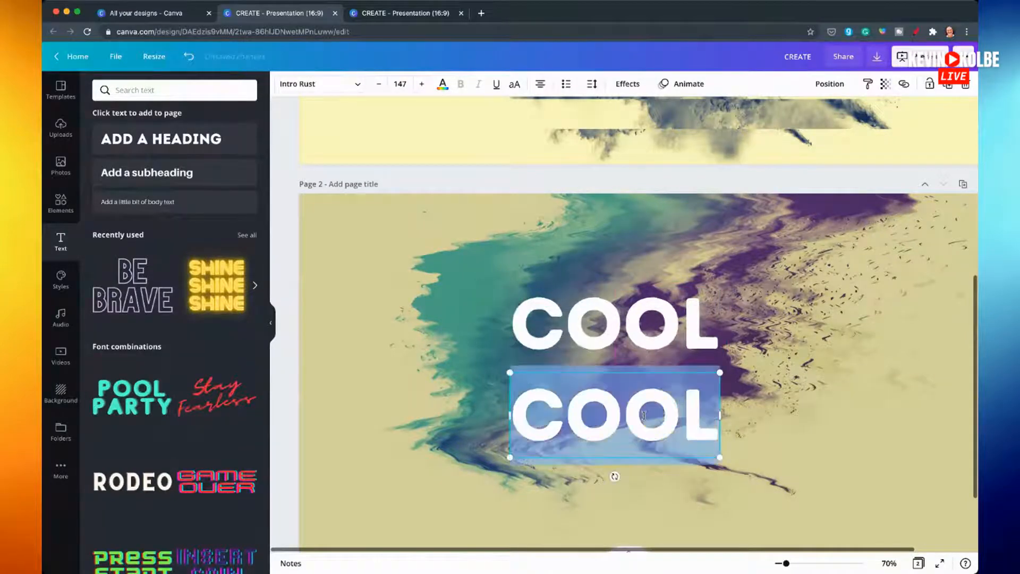
pyautogui.write('GRAP')
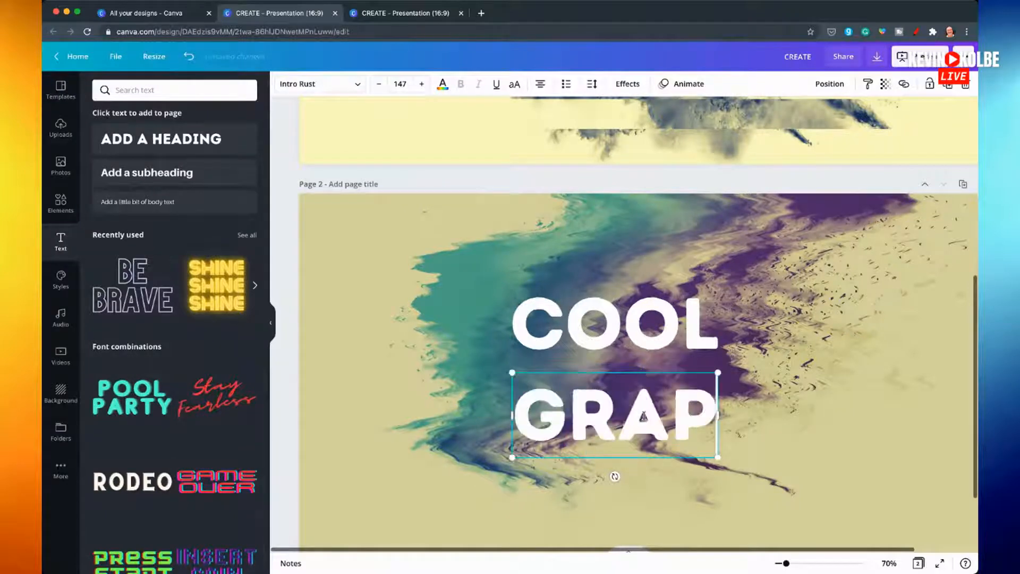
pyautogui.write('HICS')
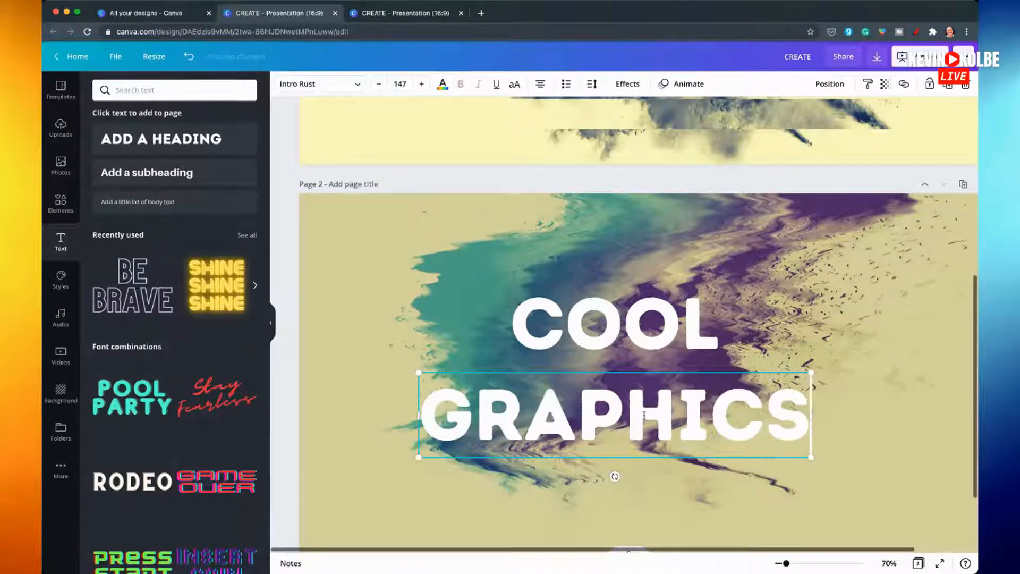
# - Move the COOL heading slightly higher, enlarge it marginally and move GRAPHICS up closer beneath it
pyautogui.moveTo(629, 326)
pyautogui.mouseDown()
pyautogui.moveTo(633, 291)
pyautogui.moveTo(659, 305)
pyautogui.moveTo(617, 305)
pyautogui.moveTo(630, 306)
pyautogui.mouseUp()
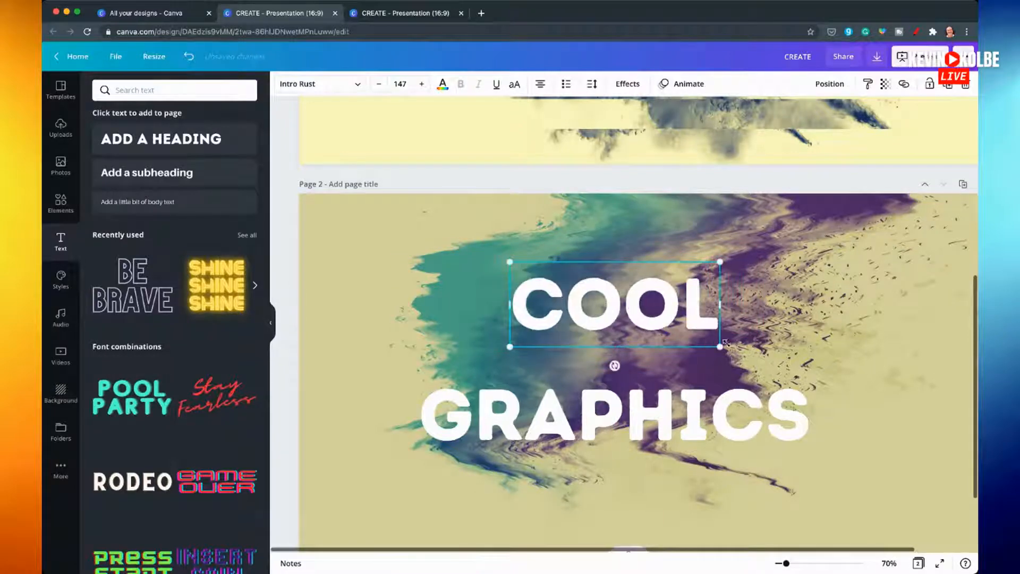
pyautogui.moveTo(720, 348)
pyautogui.mouseDown()
pyautogui.moveTo(743, 357)
pyautogui.moveTo(723, 349)
pyautogui.mouseUp()
pyautogui.moveTo(696, 424); pyautogui.dragTo(700, 402)
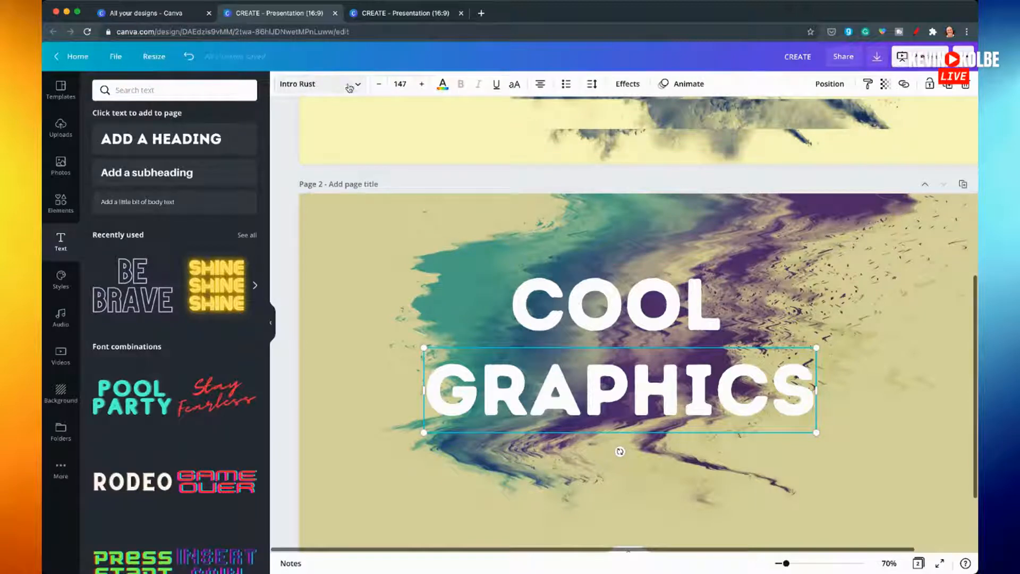
# - Change the GRAPHICS heading's font to Gagalin, enlarge it to size 184 and move it up beneath COOL
pyautogui.click(328, 89)
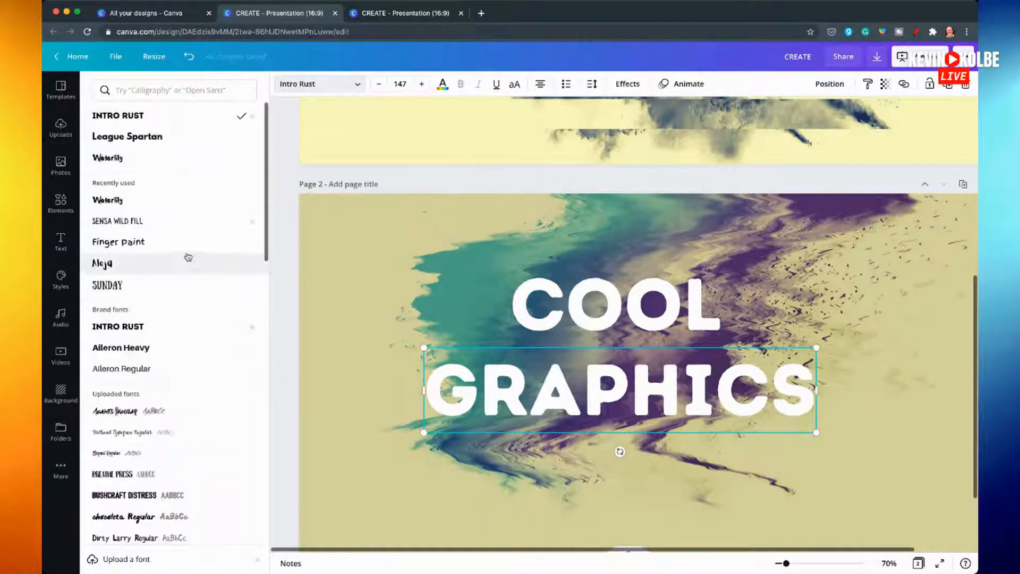
pyautogui.scroll(-5, 189, 268)
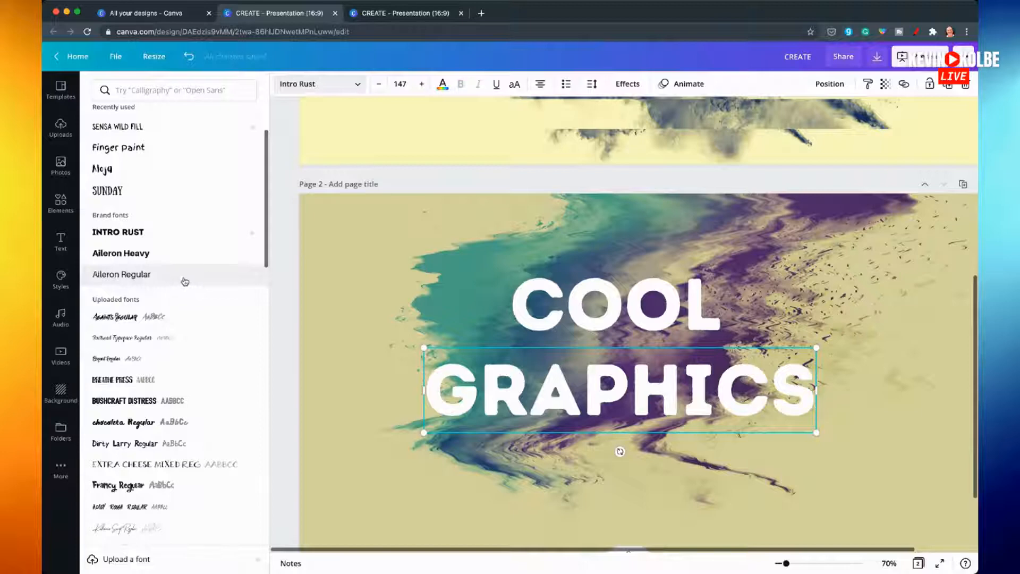
pyautogui.scroll(-3, 175, 319)
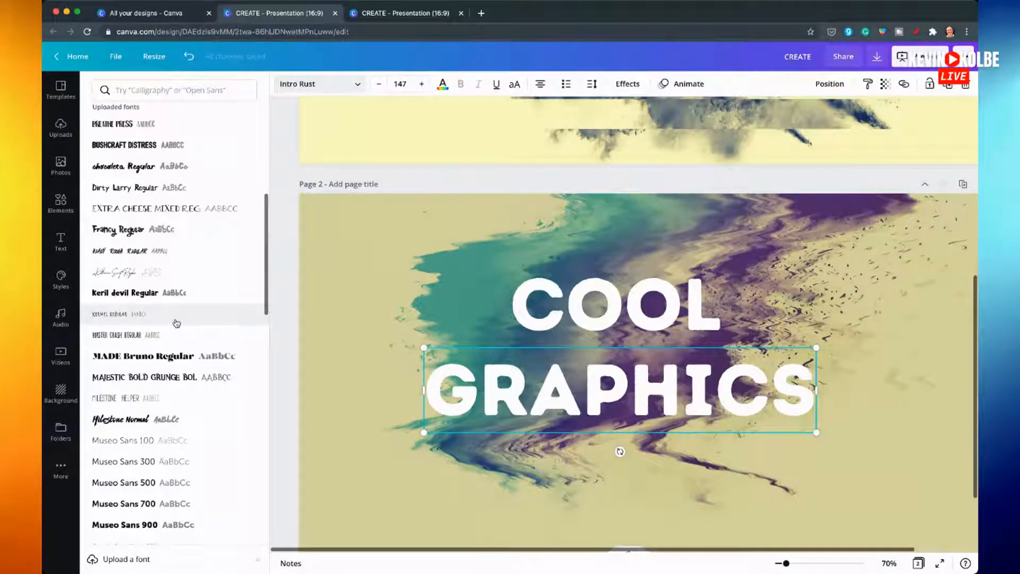
pyautogui.scroll(-15, 176, 323)
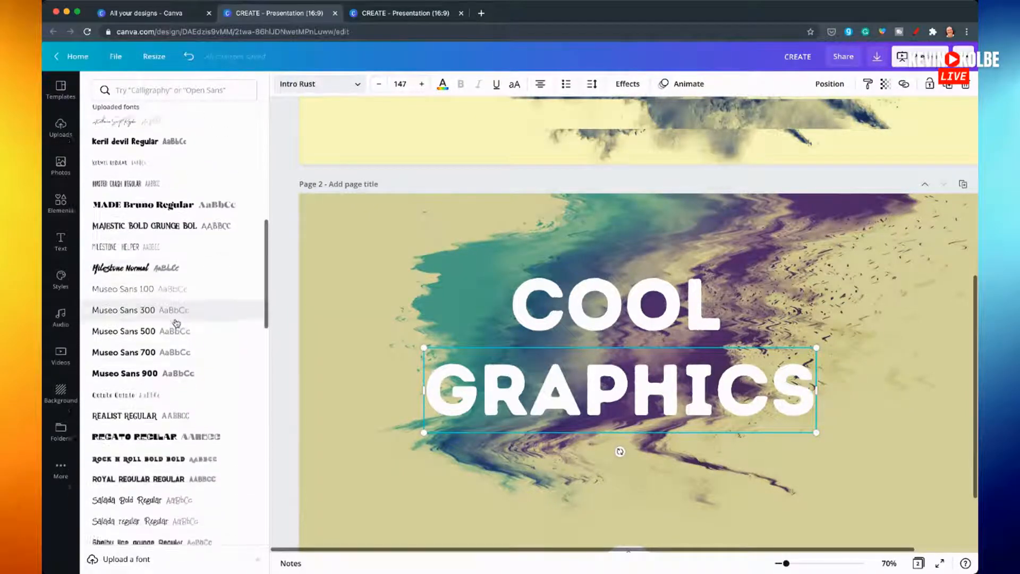
pyautogui.scroll(-6, 177, 323)
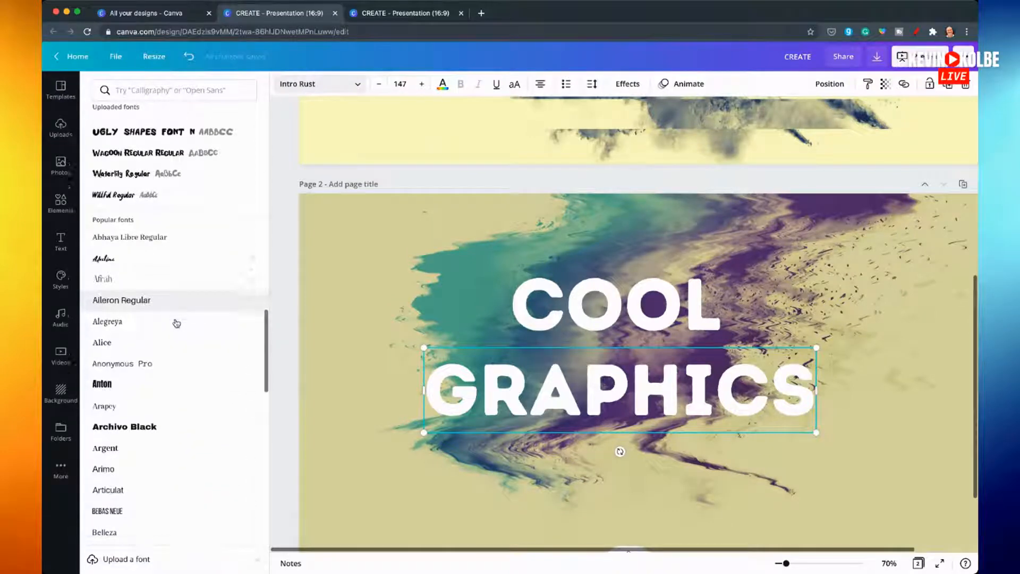
pyautogui.scroll(-10, 177, 382)
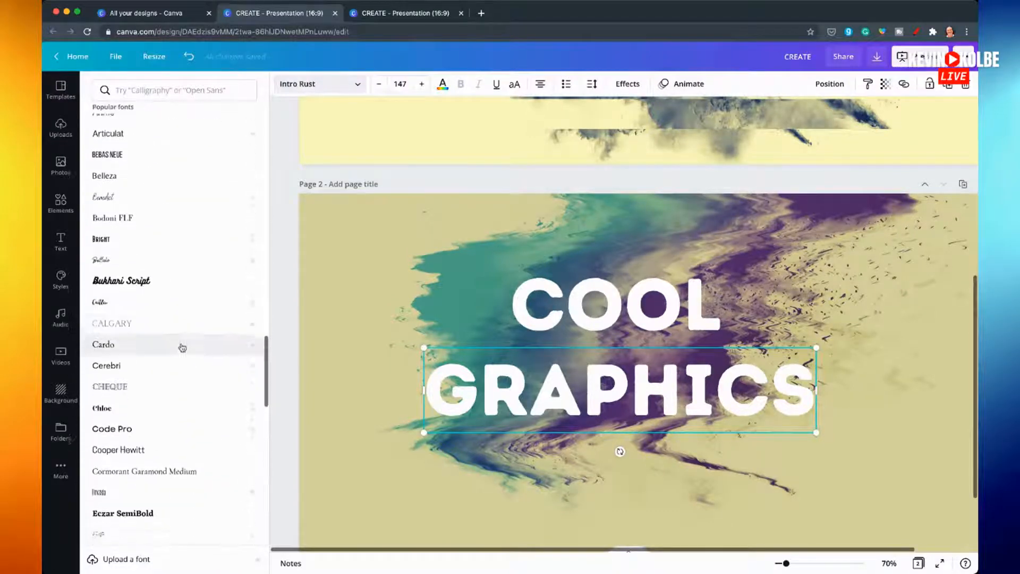
pyautogui.scroll(-8, 170, 328)
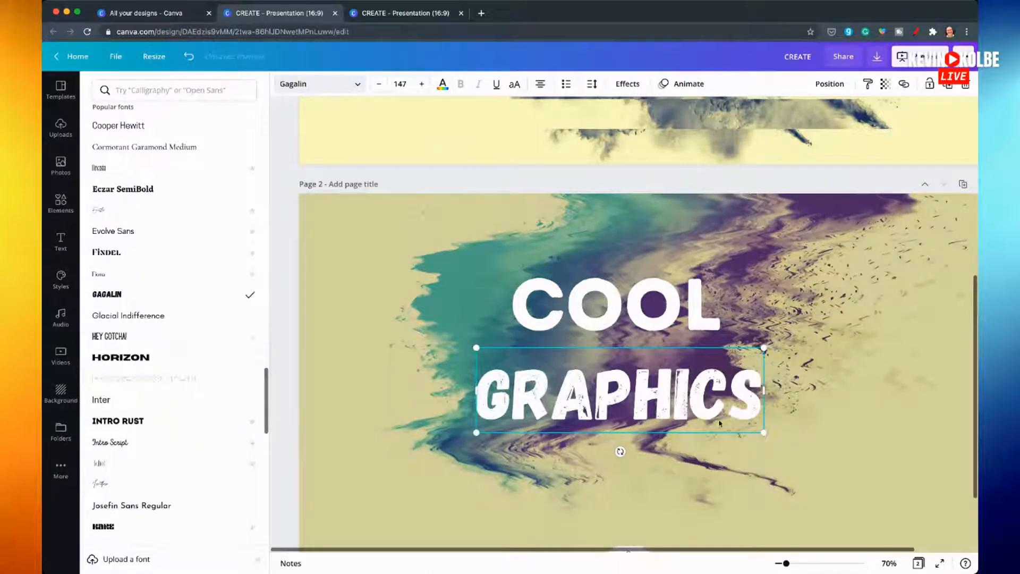
pyautogui.moveTo(763, 430); pyautogui.dragTo(836, 449)
pyautogui.moveTo(710, 435); pyautogui.dragTo(681, 416)
# - Change the COOL heading's font to Norwester, enlarge it to size 167 and shift both headings slightly down
pyautogui.click(675, 291)
pyautogui.scroll(-10, 159, 382)
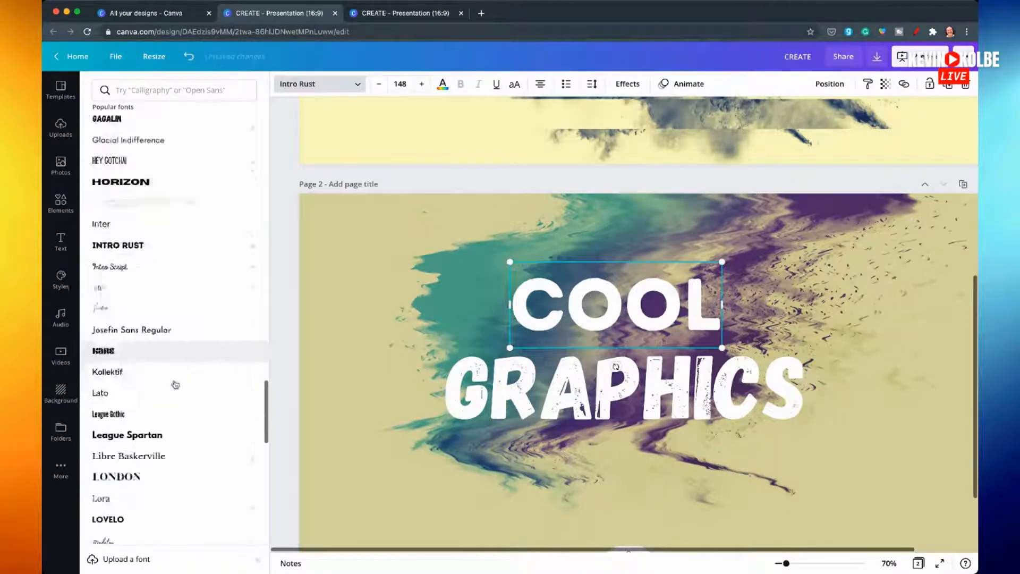
pyautogui.scroll(-6, 185, 385)
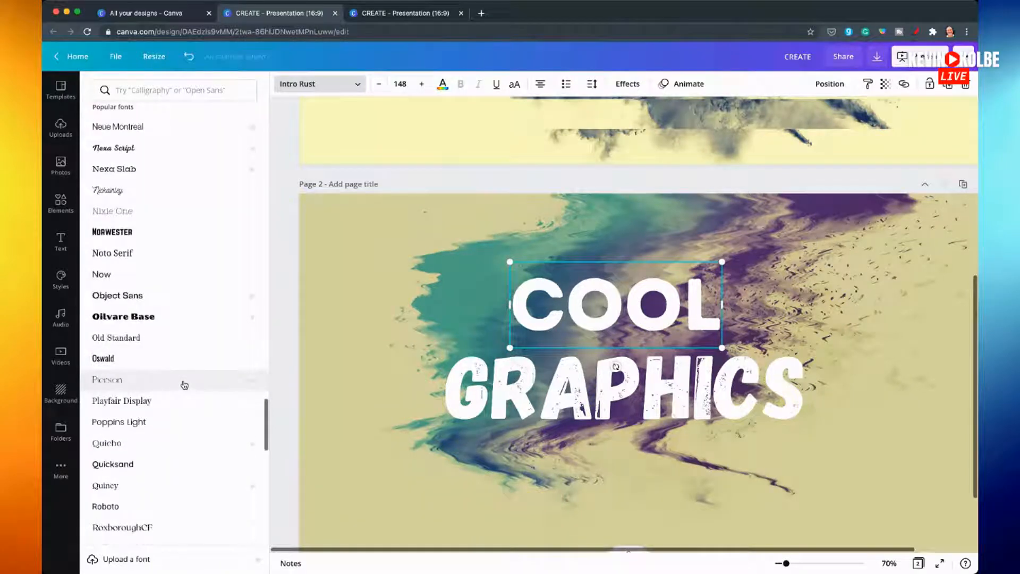
pyautogui.click(148, 234)
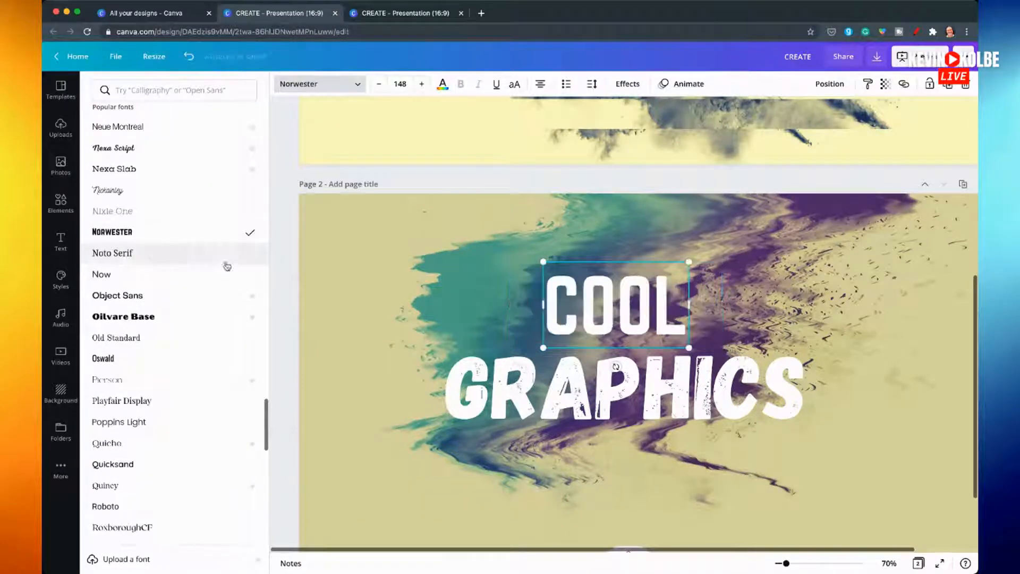
pyautogui.moveTo(701, 348); pyautogui.dragTo(717, 358)
pyautogui.moveTo(638, 393); pyautogui.dragTo(641, 405)
pyautogui.moveTo(612, 293); pyautogui.dragTo(610, 303)
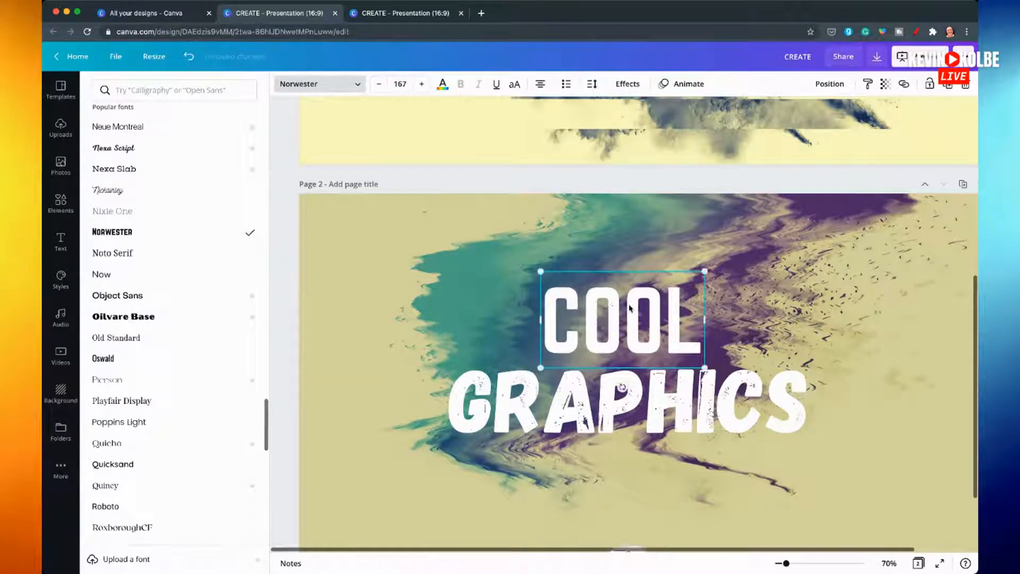
# - Apply the Lift effect to the COOL heading and raise its intensity to the maximum
pyautogui.click(639, 86)
pyautogui.click(180, 157)
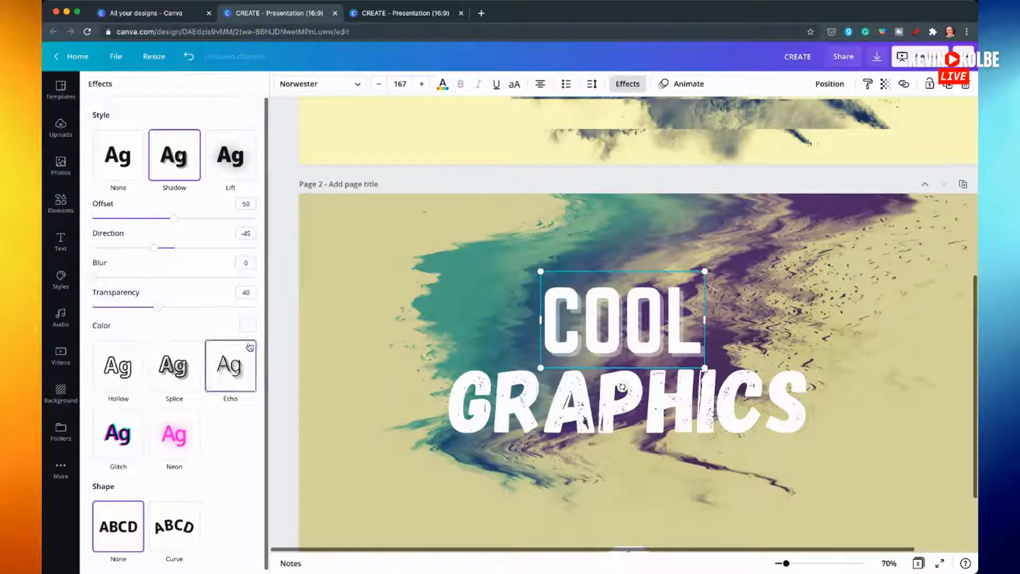
pyautogui.click(236, 151)
pyautogui.moveTo(177, 218); pyautogui.dragTo(257, 219)
# - Try the Lift effect at intensity 99 and the Splice effect on the GRAPHICS heading
pyautogui.click(545, 421)
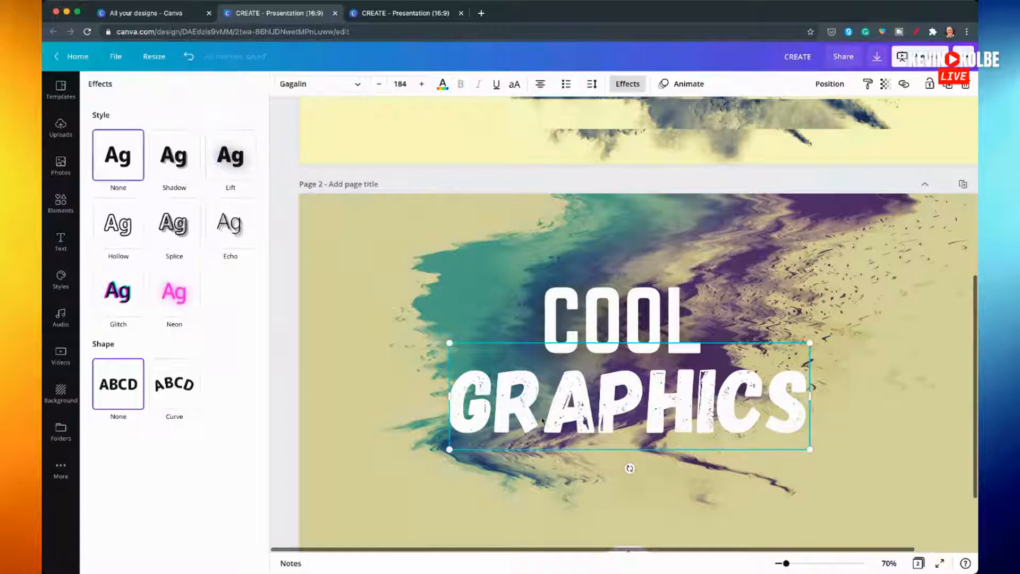
pyautogui.click(223, 151)
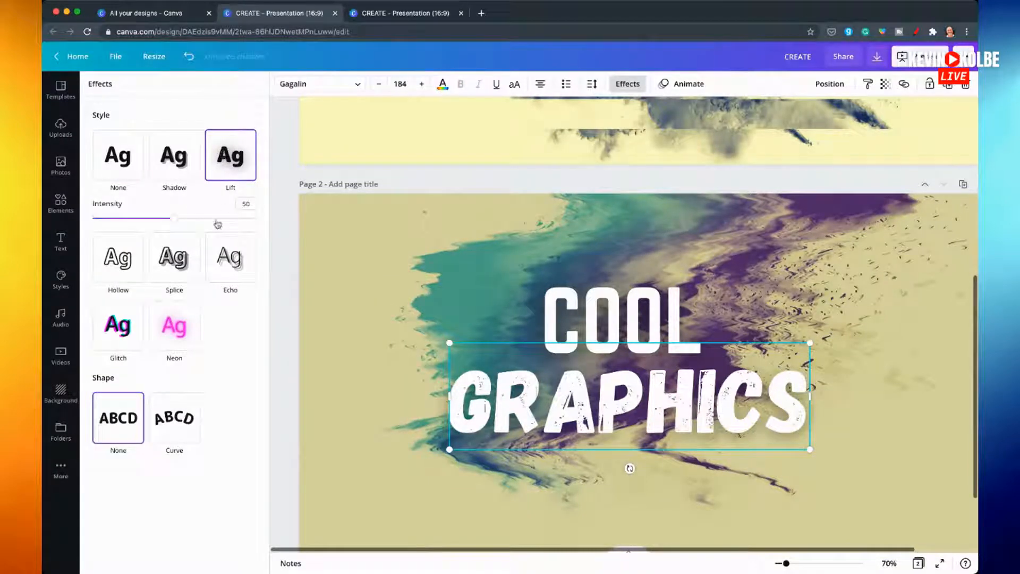
pyautogui.moveTo(178, 220); pyautogui.dragTo(256, 222)
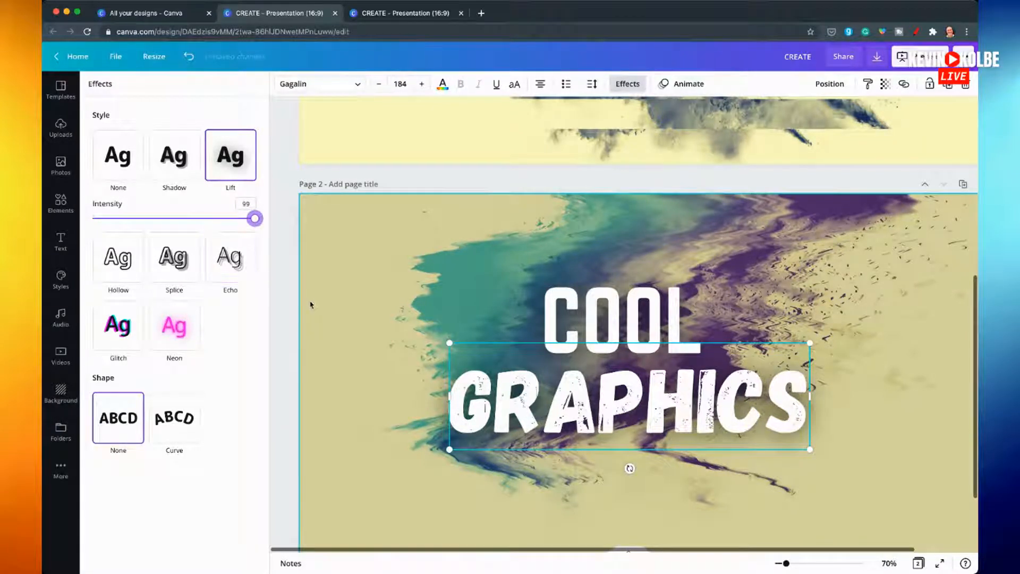
pyautogui.click(175, 266)
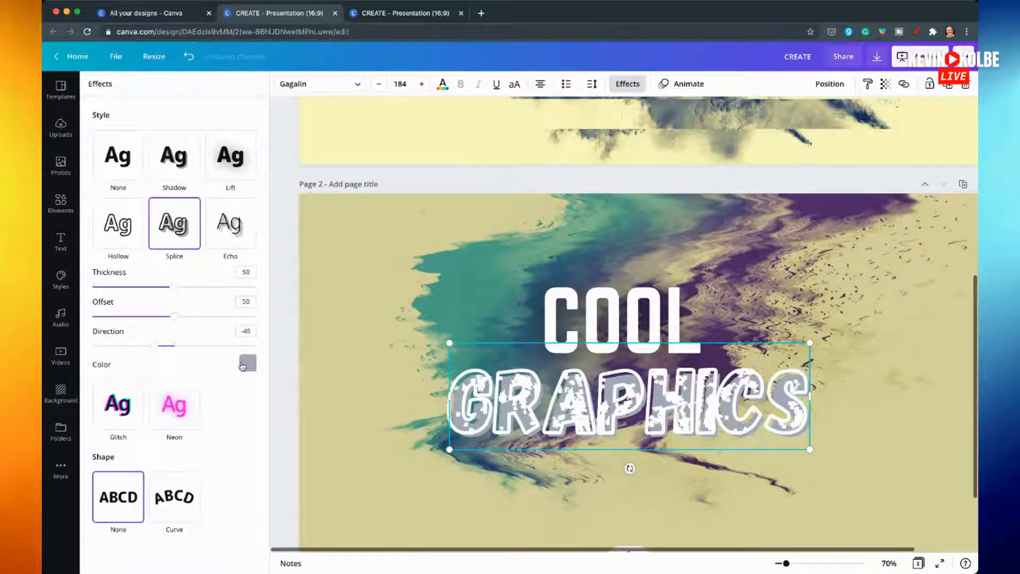
# - Apply the Echo effect to the GRAPHICS heading and colour the echo with the red brand colour
pyautogui.click(240, 248)
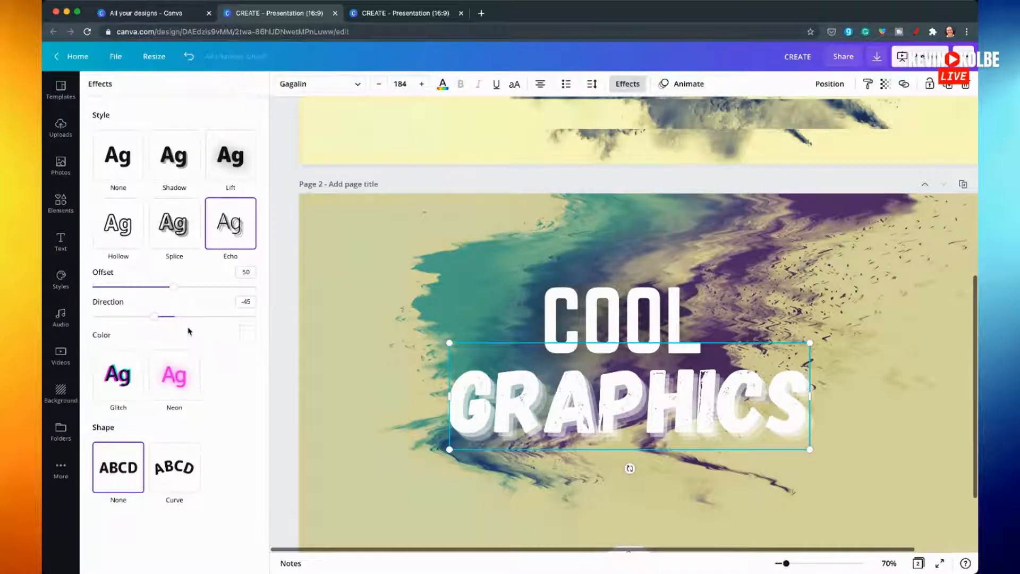
pyautogui.click(248, 333)
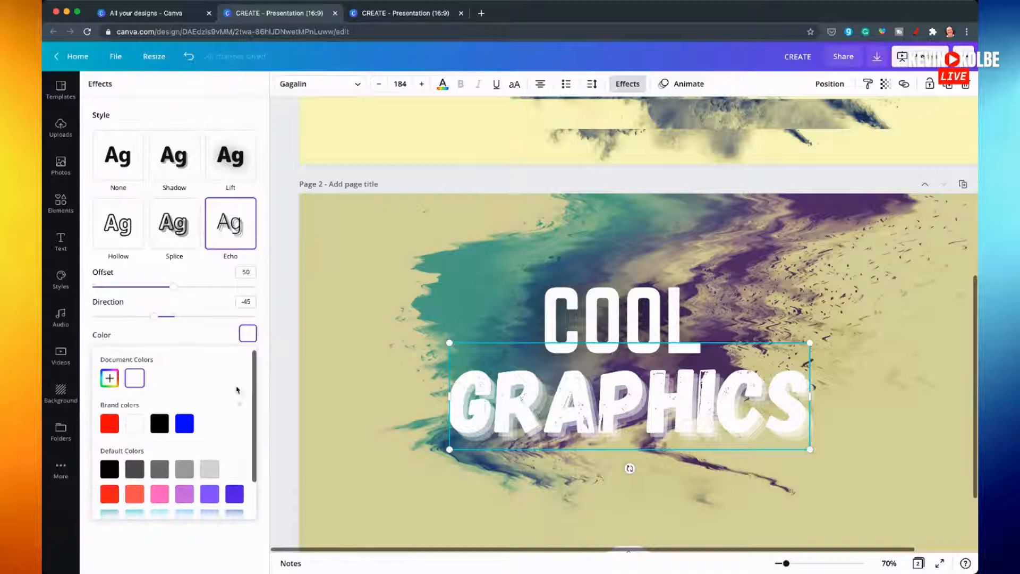
pyautogui.click(110, 424)
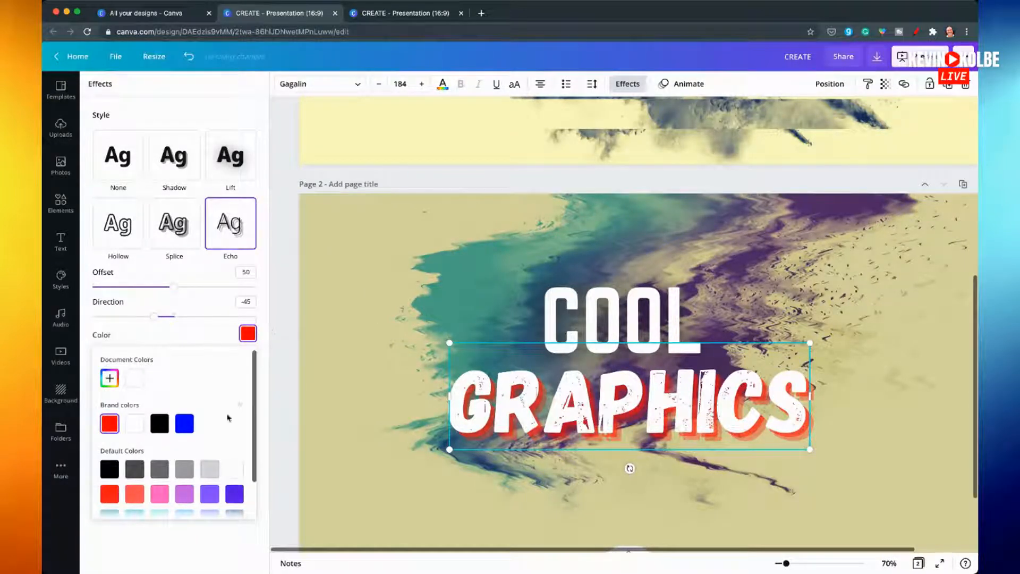
pyautogui.click(627, 85)
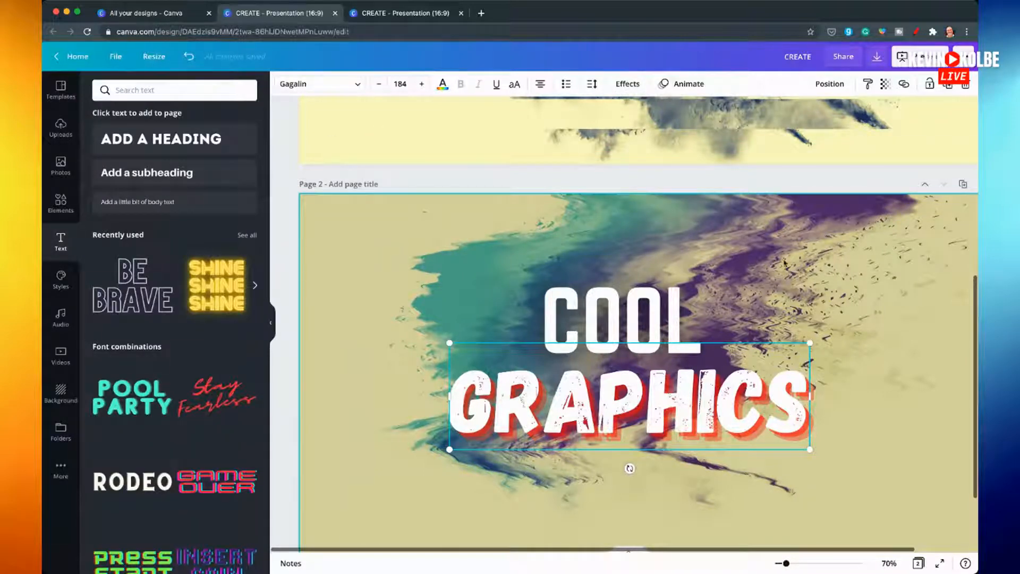
# - Search the elements for "rectangle" and add the plain solid square to page 2
pyautogui.click(646, 309)
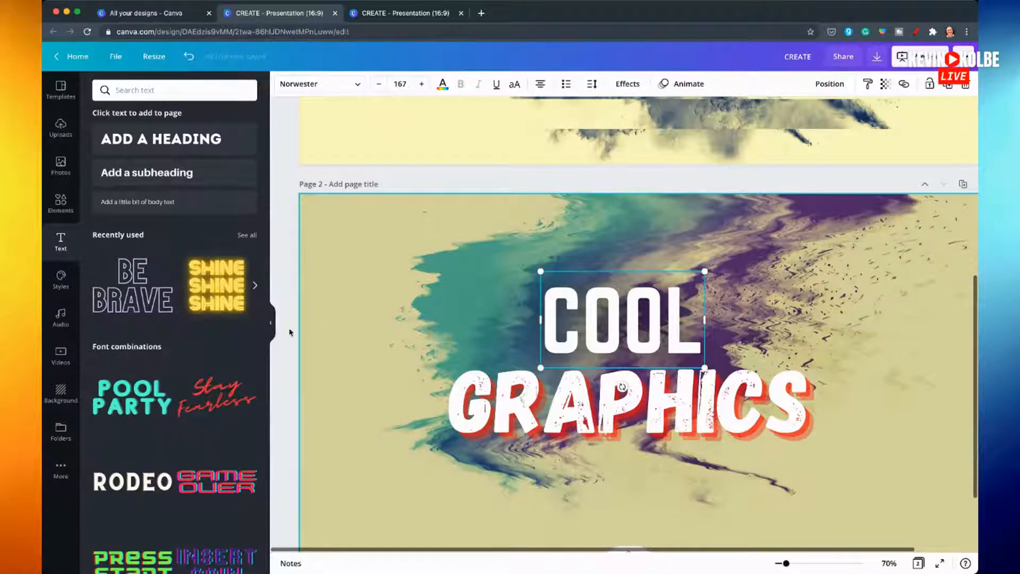
pyautogui.click(271, 322)
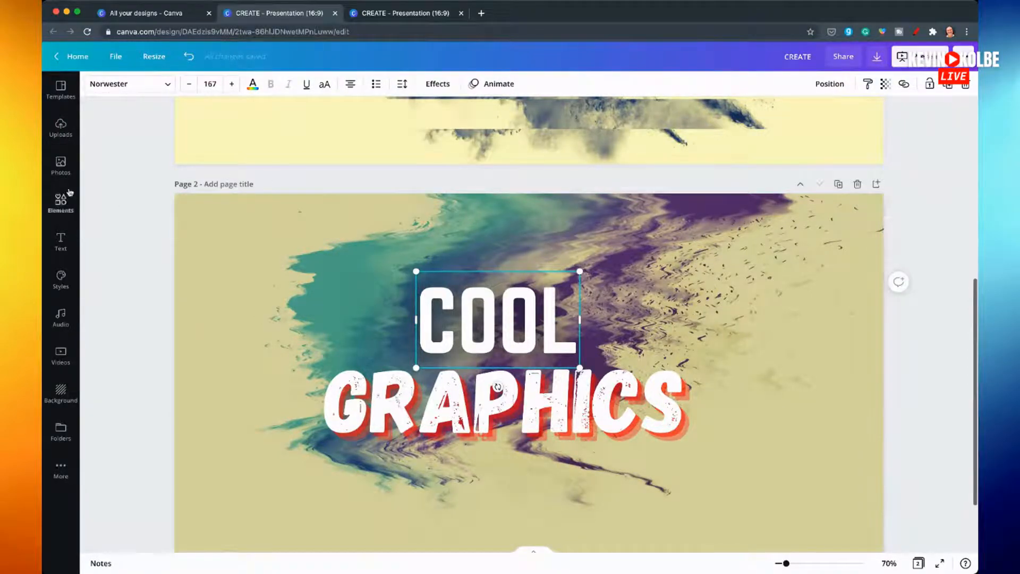
pyautogui.click(63, 216)
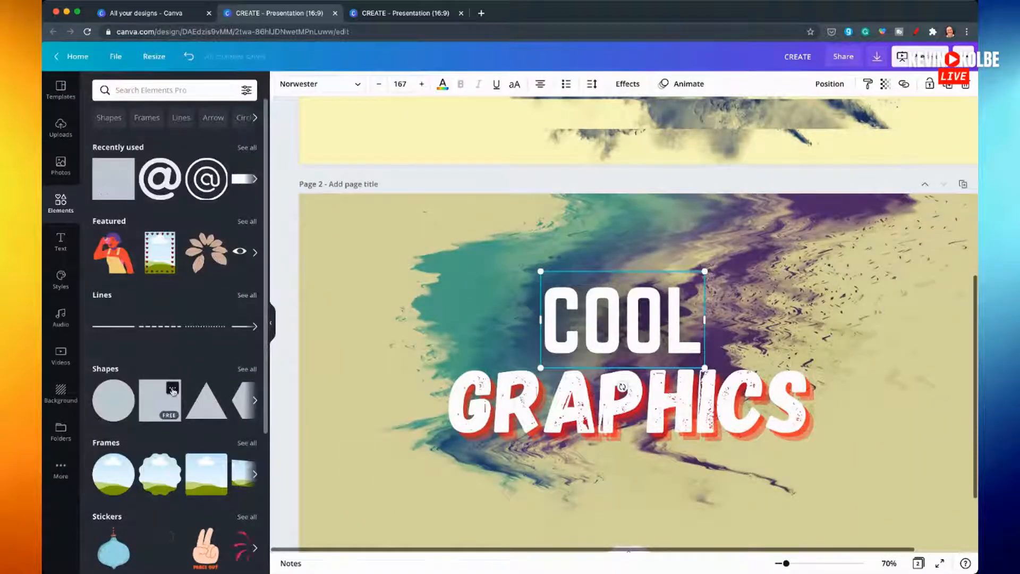
pyautogui.click(174, 91)
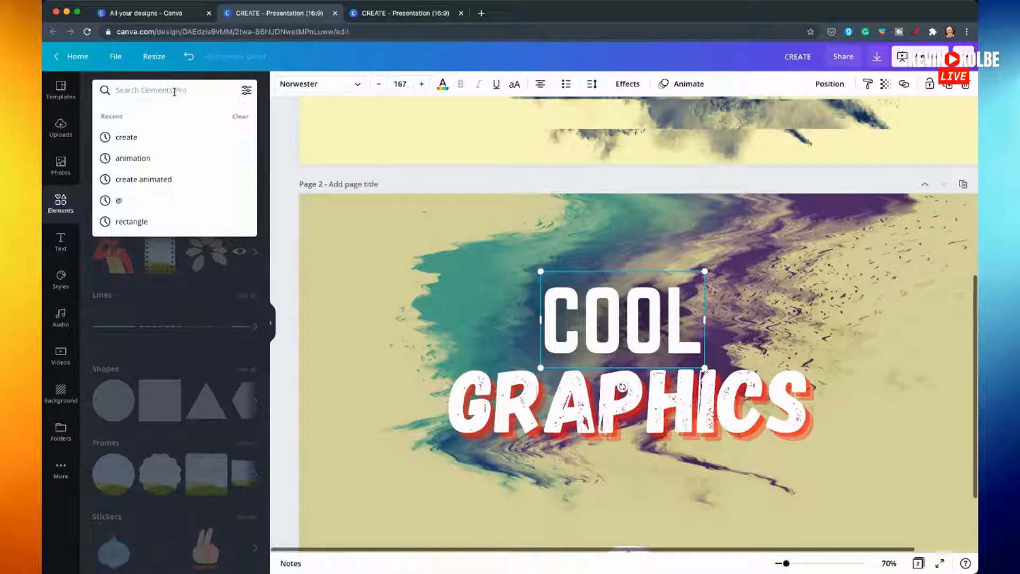
pyautogui.write('re')
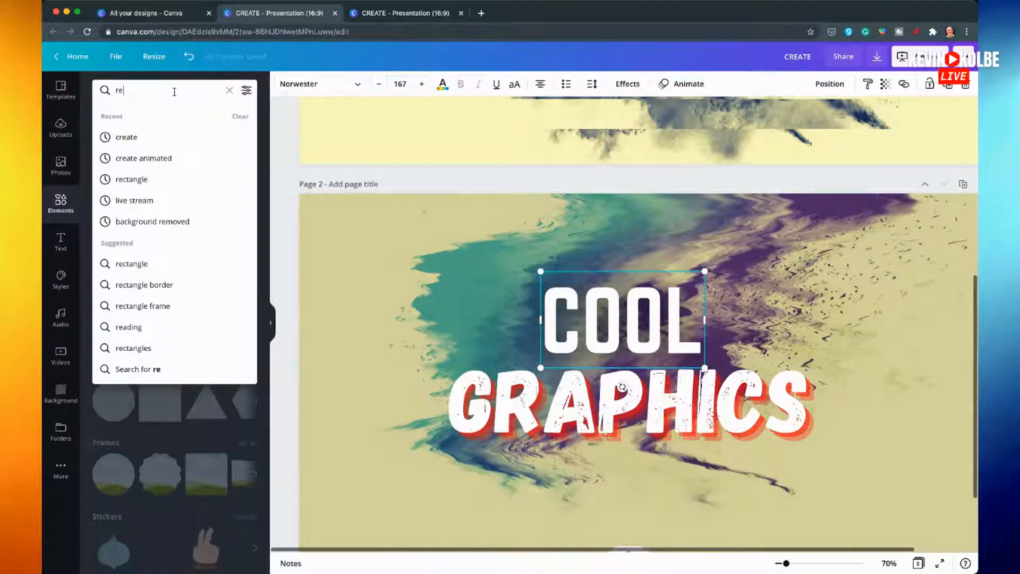
pyautogui.write('cta')
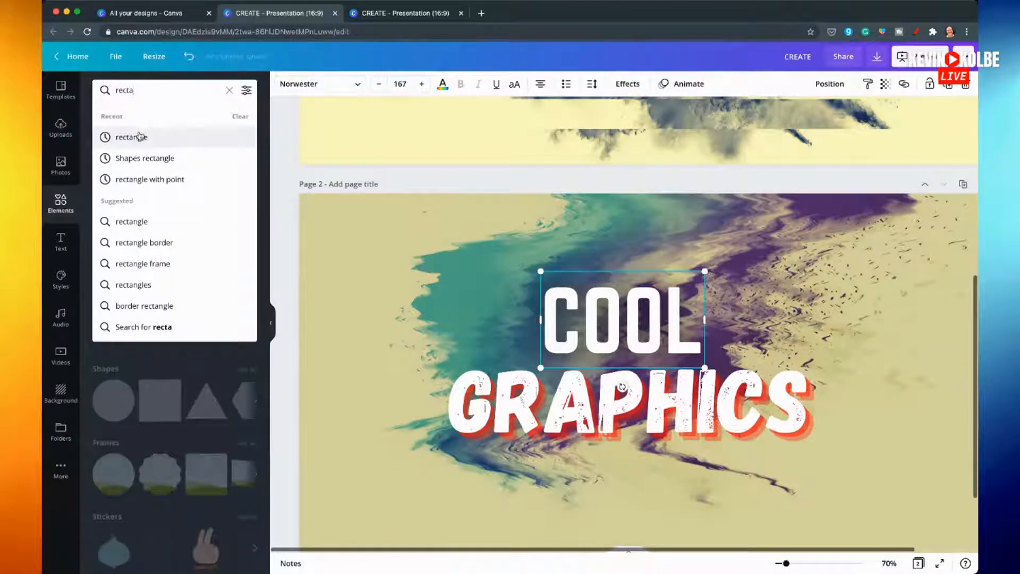
pyautogui.click(139, 136)
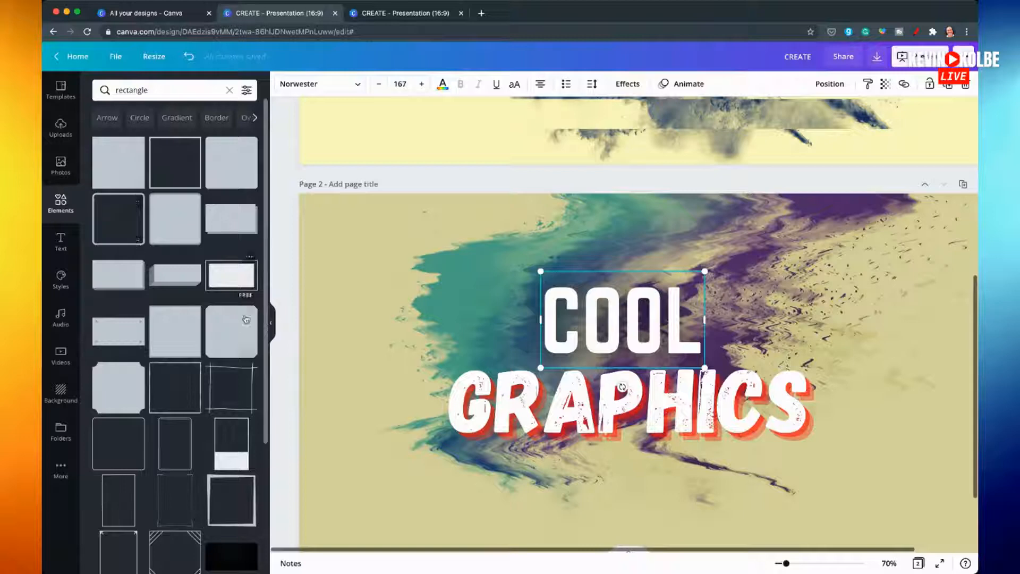
pyautogui.click(130, 142)
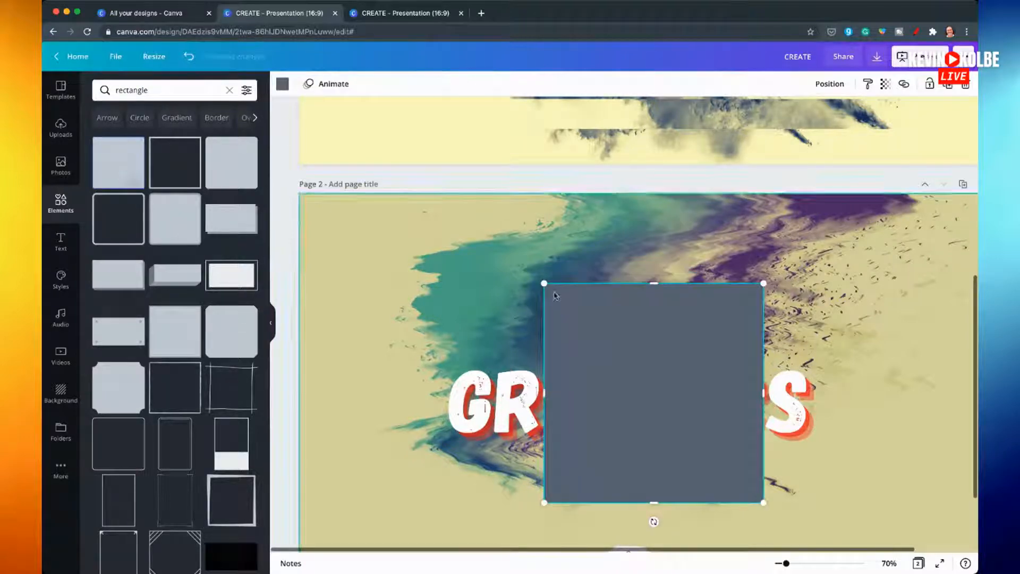
# - Flatten the square into a bar, move it over the GRAPHICS heading and widen it to span the whole word
pyautogui.moveTo(653, 282); pyautogui.dragTo(653, 409)
pyautogui.moveTo(619, 495); pyautogui.dragTo(518, 403)
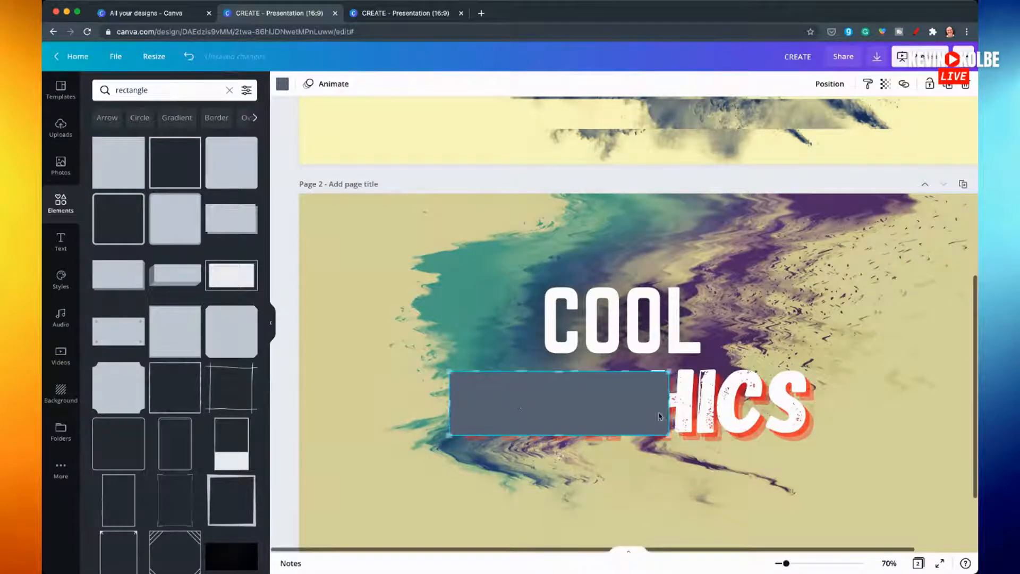
pyautogui.moveTo(683, 407); pyautogui.dragTo(819, 409)
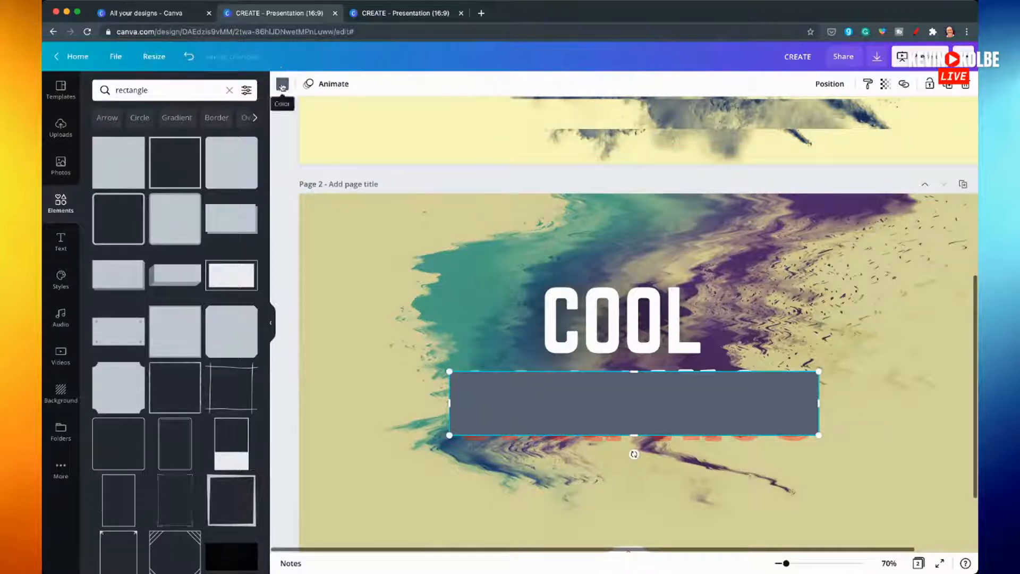
# - Try the red brand colour on the bar over GRAPHICS and fill it with black
pyautogui.click(282, 85)
pyautogui.click(154, 206)
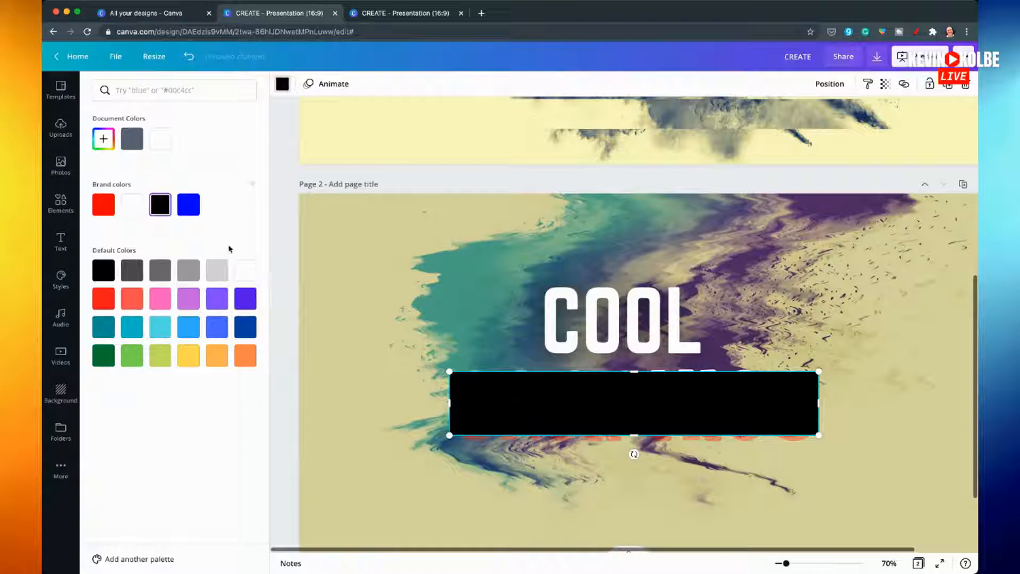
pyautogui.click(103, 205)
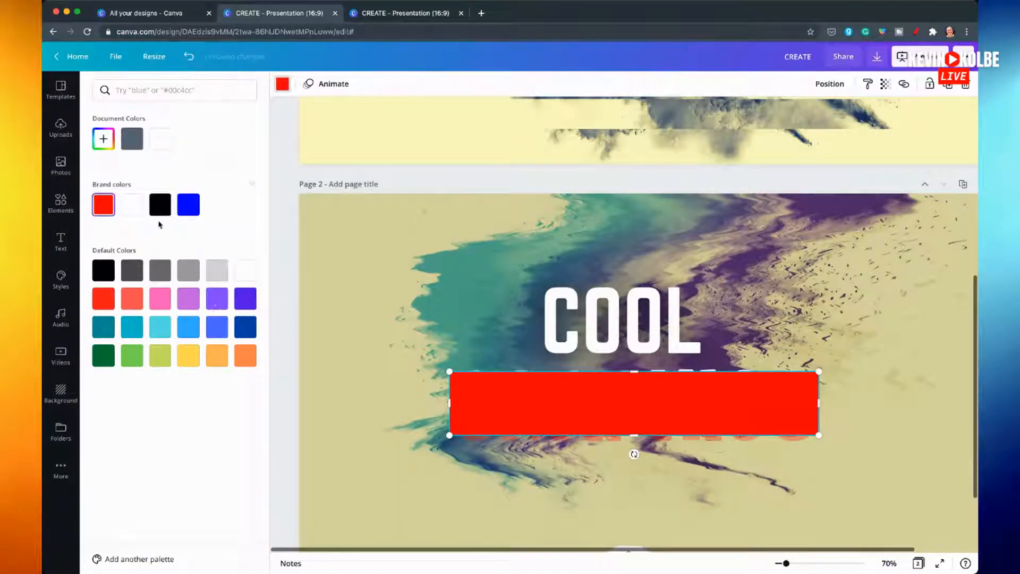
pyautogui.click(168, 206)
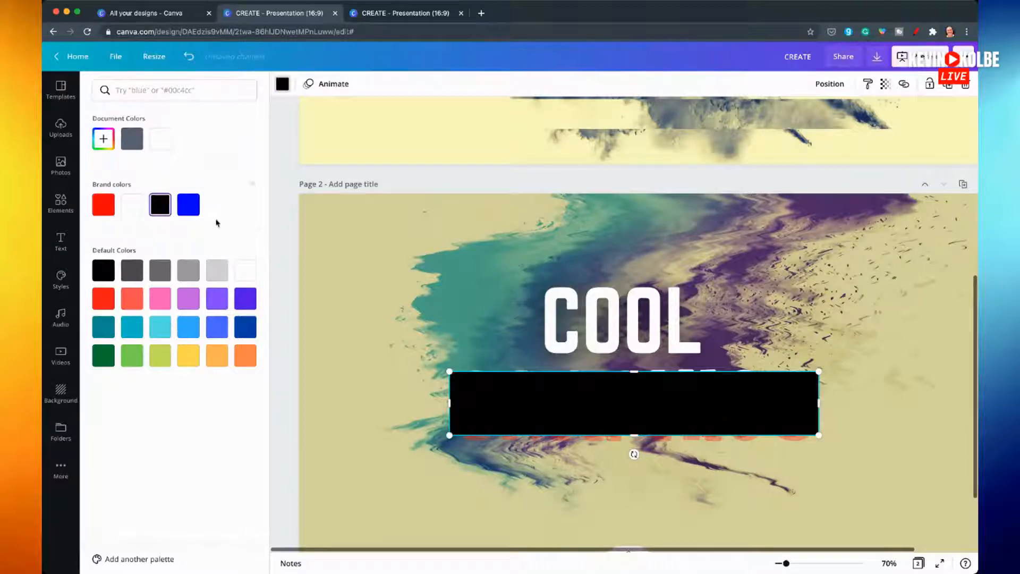
pyautogui.click(283, 87)
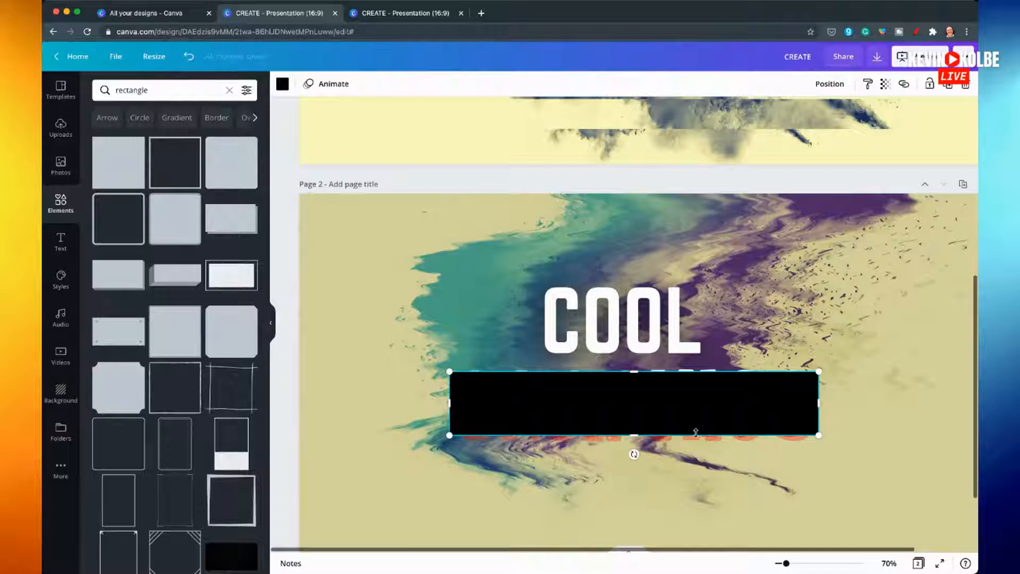
# - Send the black bar behind the GRAPHICS heading and extend its left, top and bottom edges to frame the word
pyautogui.click(830, 85)
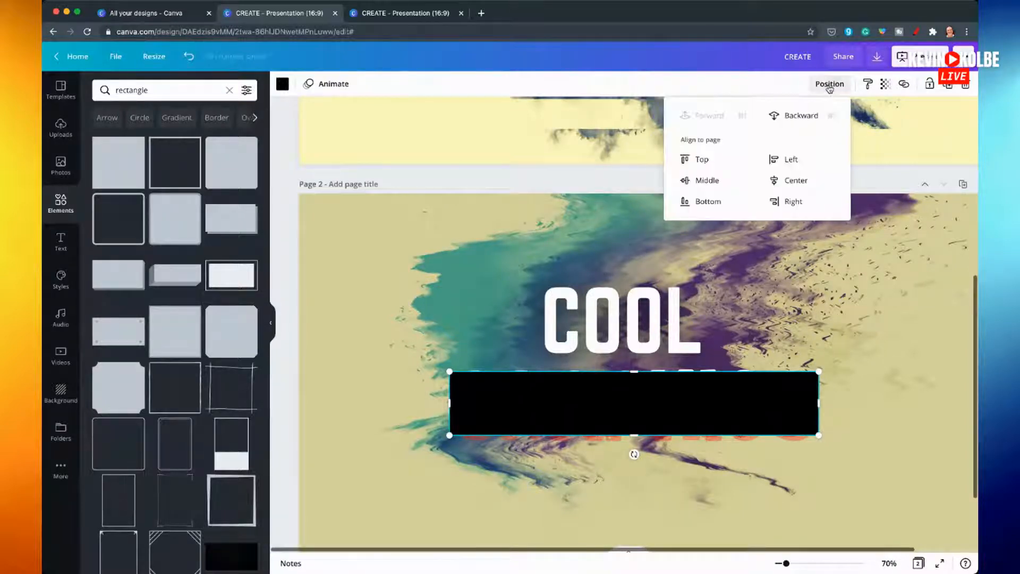
pyautogui.click(809, 116)
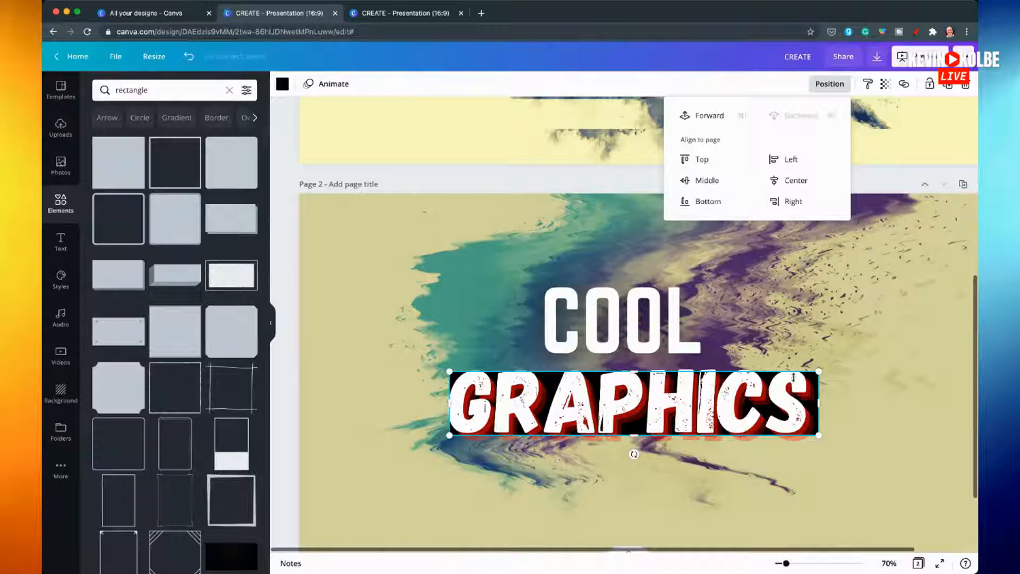
pyautogui.moveTo(447, 402)
pyautogui.mouseDown()
pyautogui.moveTo(432, 402)
pyautogui.moveTo(439, 402)
pyautogui.mouseUp()
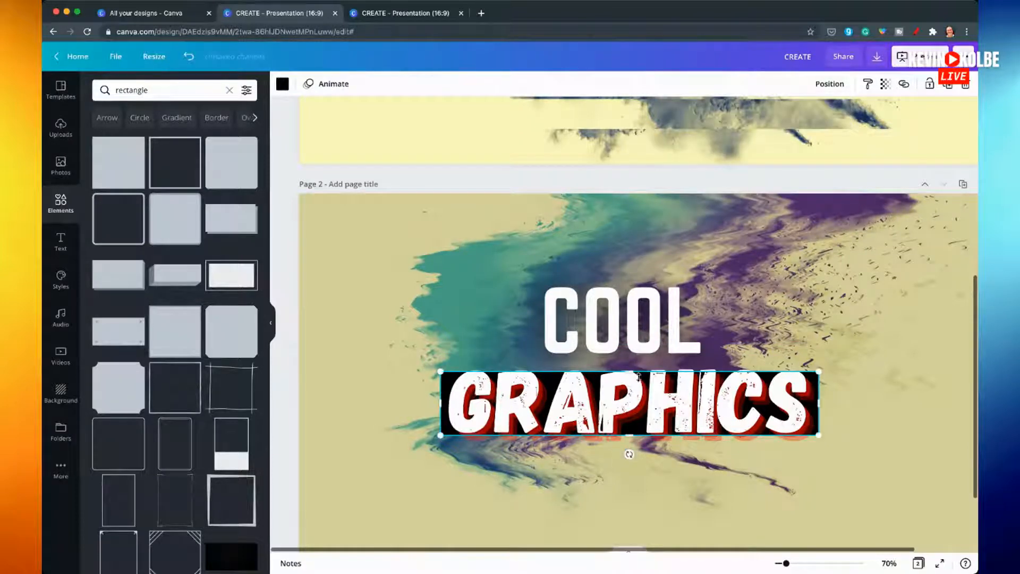
pyautogui.moveTo(630, 367); pyautogui.dragTo(631, 363)
pyautogui.moveTo(629, 435); pyautogui.dragTo(629, 446)
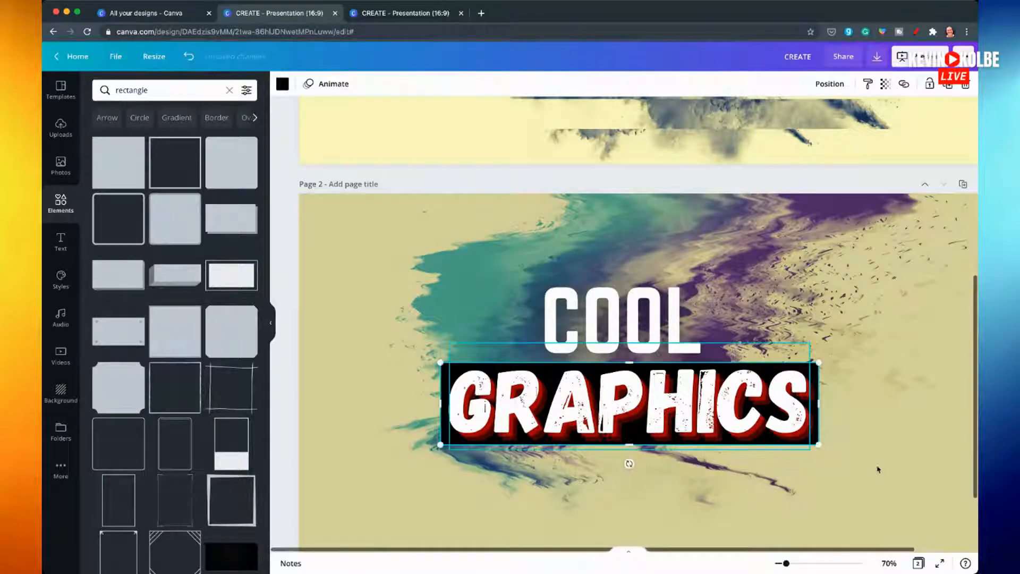
# - Try the Neon effect on the COOL heading, apply Glitch instead, and nudge the word slightly up
pyautogui.click(646, 308)
pyautogui.click(627, 84)
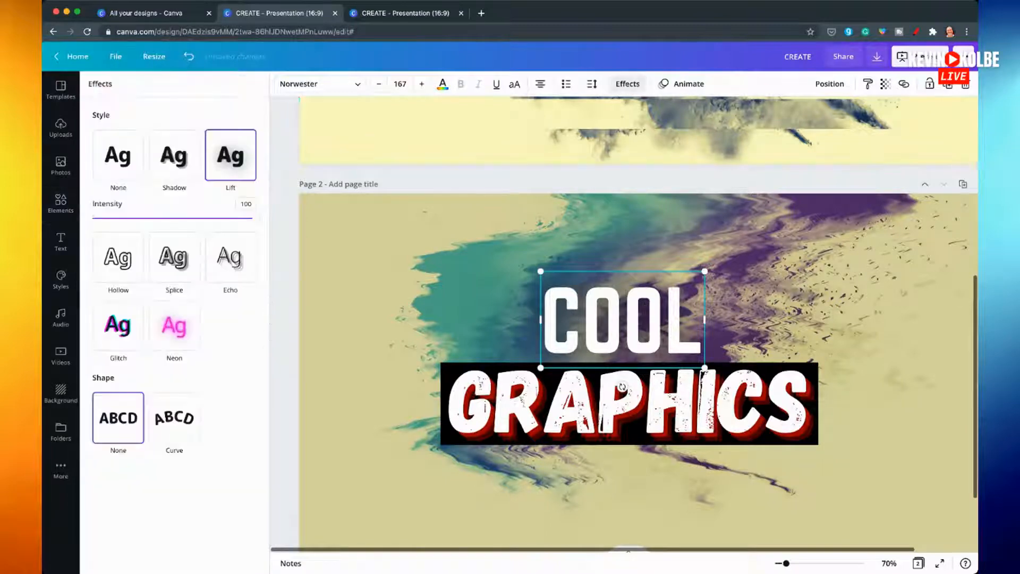
pyautogui.click(174, 326)
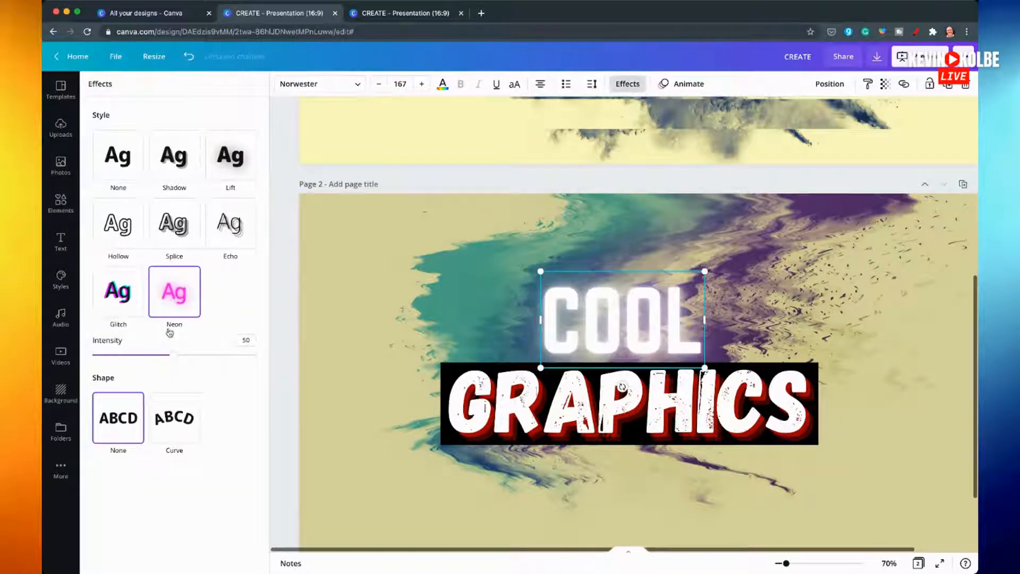
pyautogui.click(148, 312)
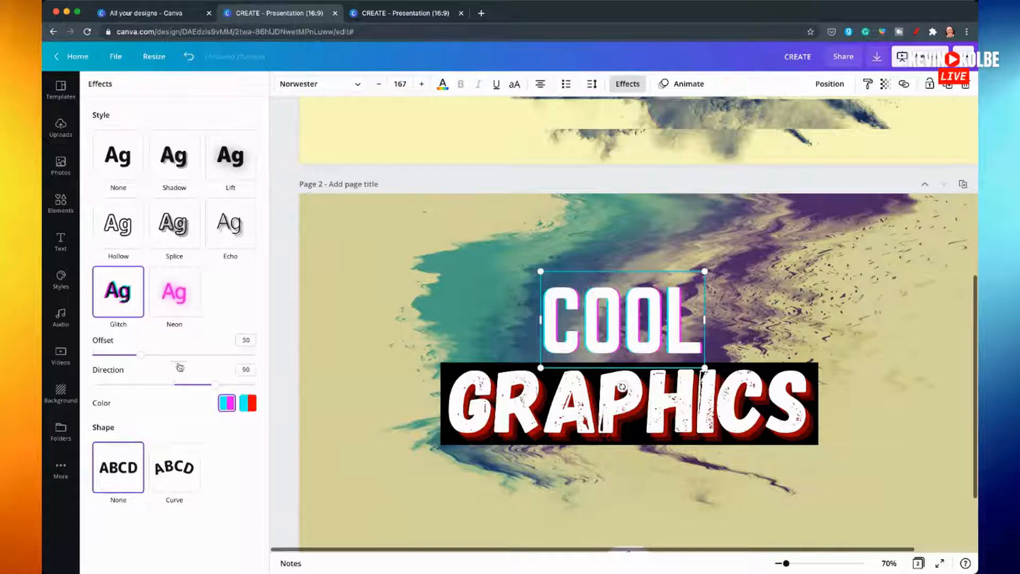
pyautogui.click(401, 274)
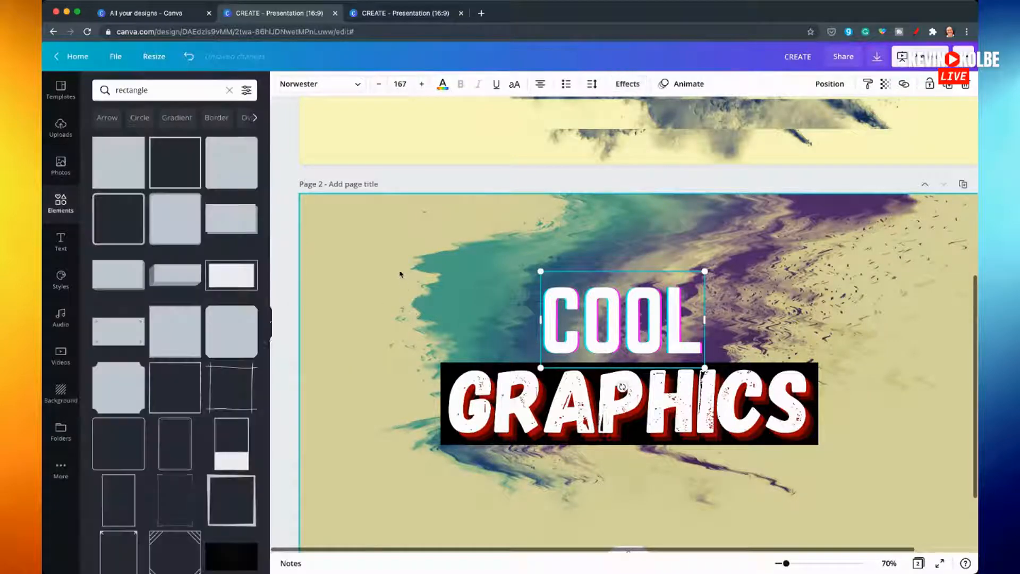
pyautogui.click(274, 326)
pyautogui.moveTo(518, 334); pyautogui.dragTo(524, 329)
pyautogui.click(785, 346)
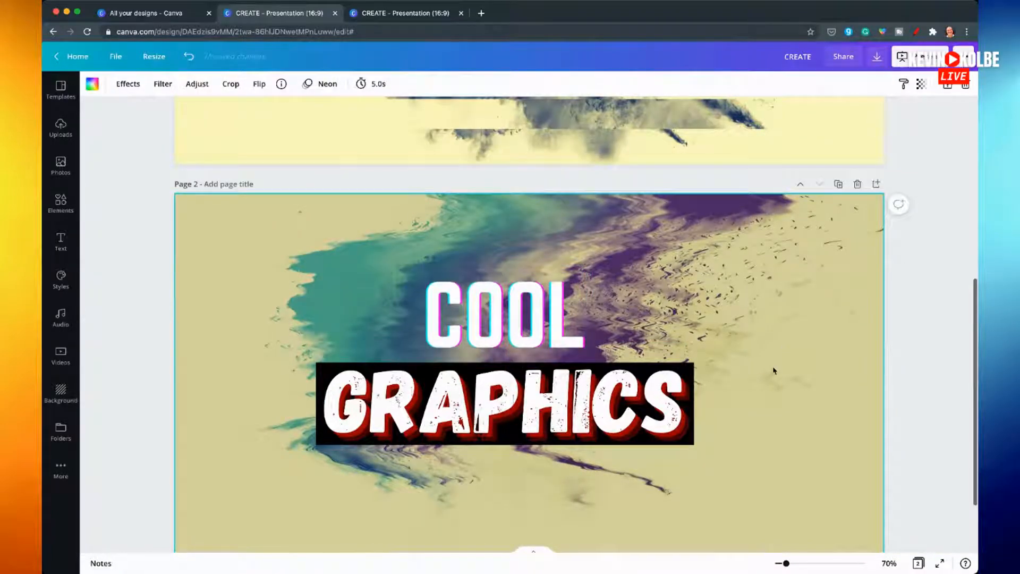
# - Review the finished COOL GRAPHICS page and compare it with the CREATE AMAZING GRAPHICS page
pyautogui.scroll(-3, 780, 351)
pyautogui.scroll(2, 779, 351)
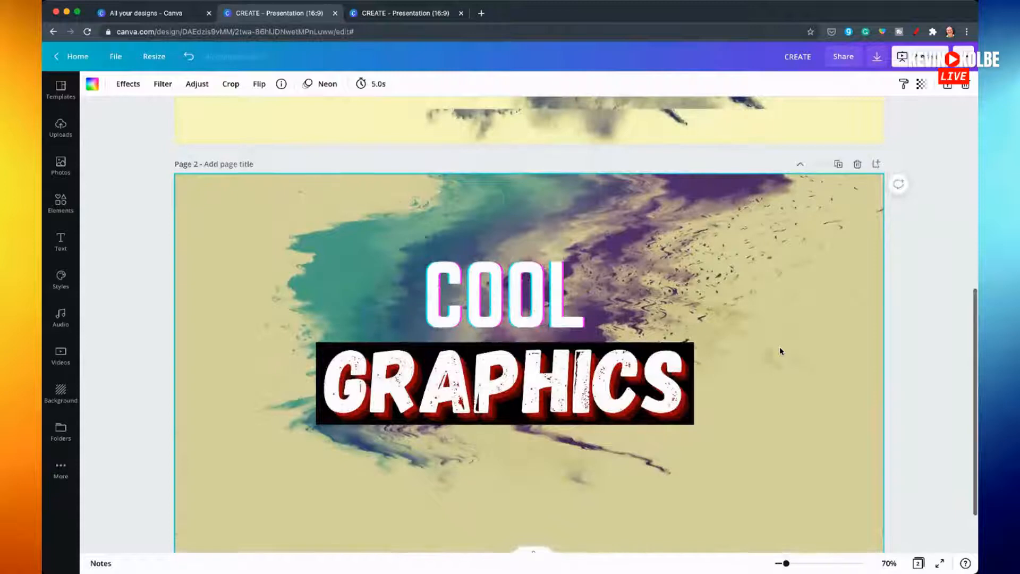
pyautogui.scroll(-1, 781, 349)
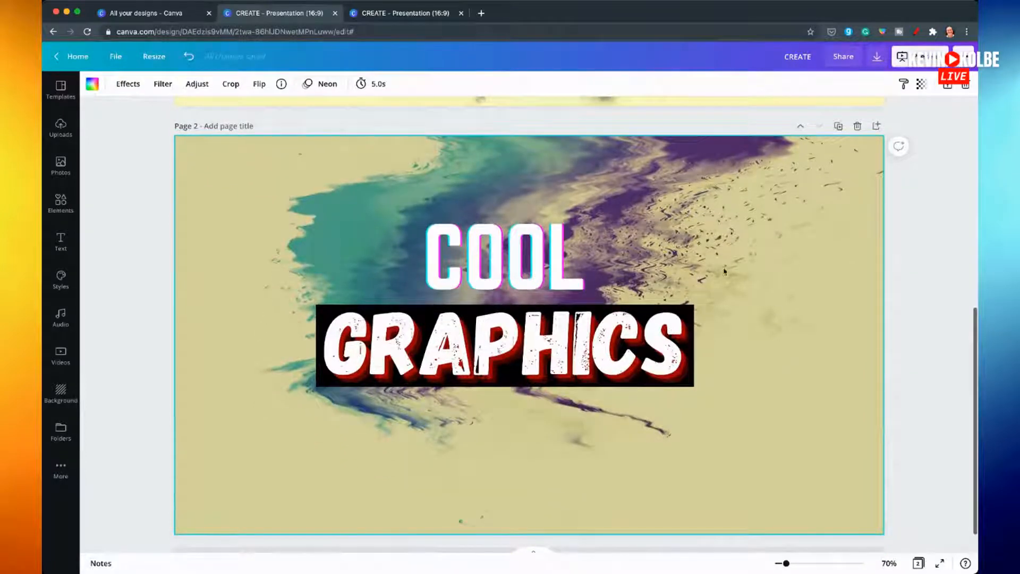
pyautogui.scroll(6, 787, 297)
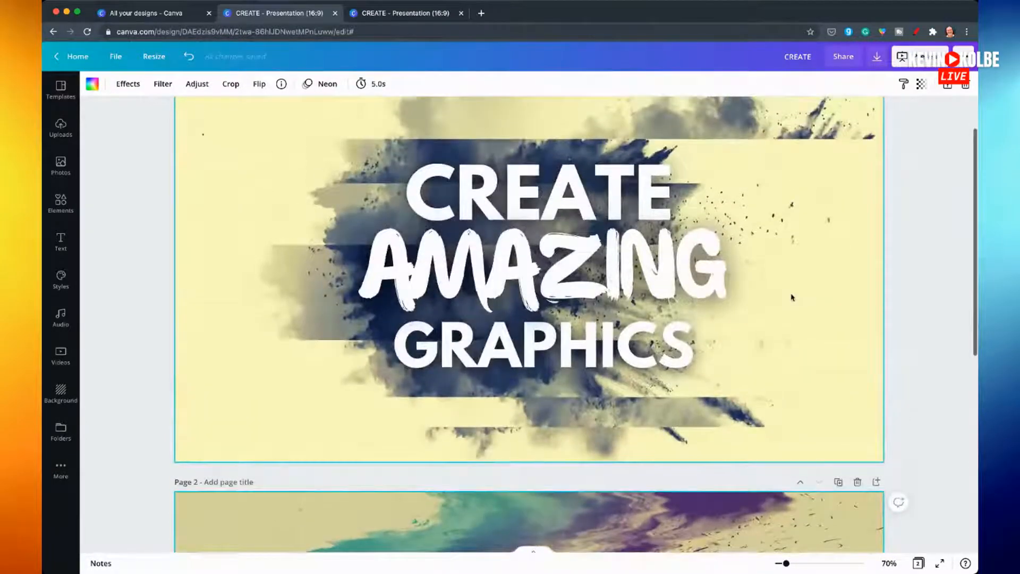
pyautogui.scroll(1, 792, 298)
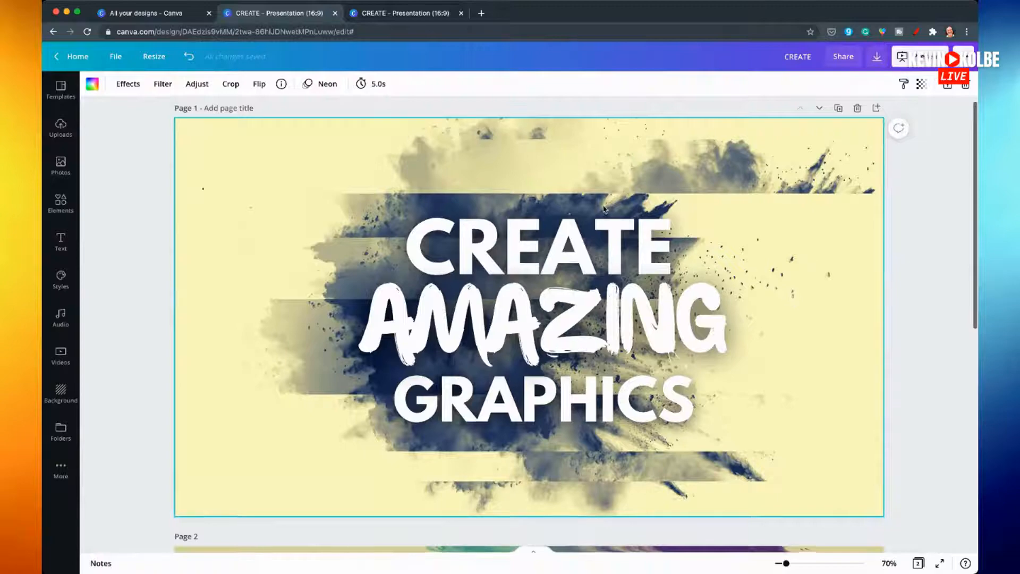
pyautogui.scroll(-7, 603, 209)
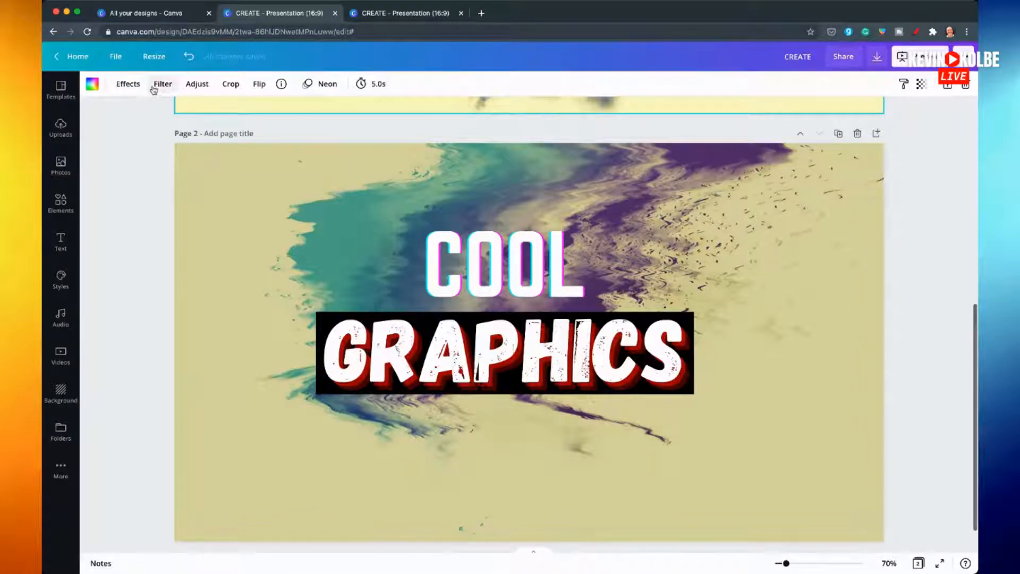
pyautogui.scroll(1, 422, 193)
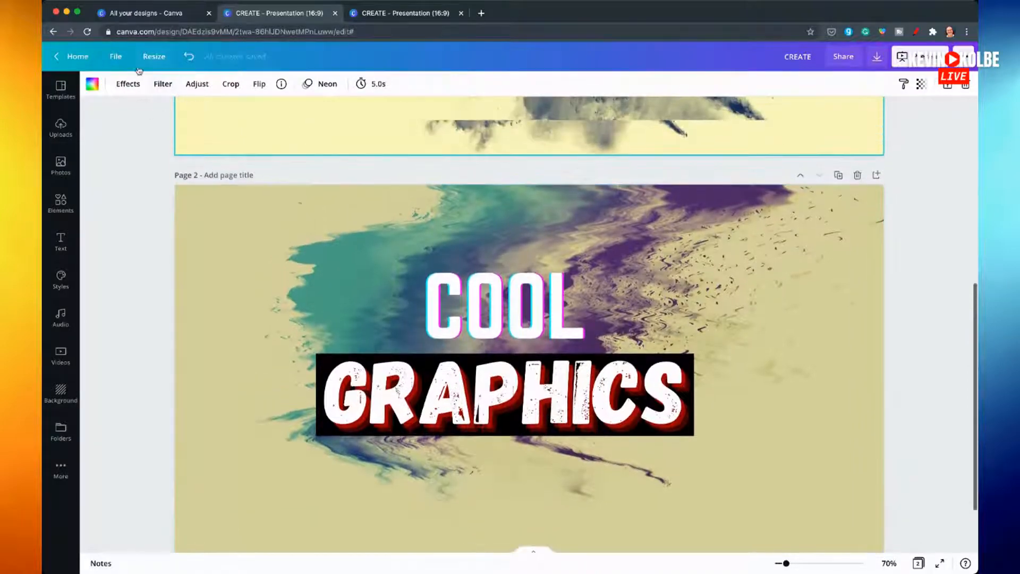
# - Make a copy of the design and delete the CREATE AMAZING GRAPHICS page from the copy
pyautogui.click(116, 57)
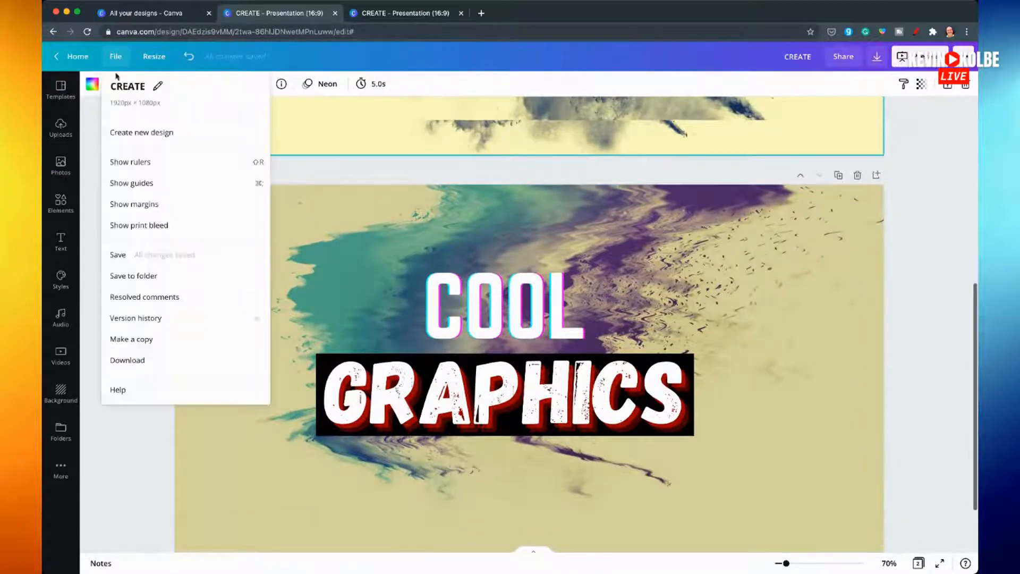
pyautogui.click(159, 346)
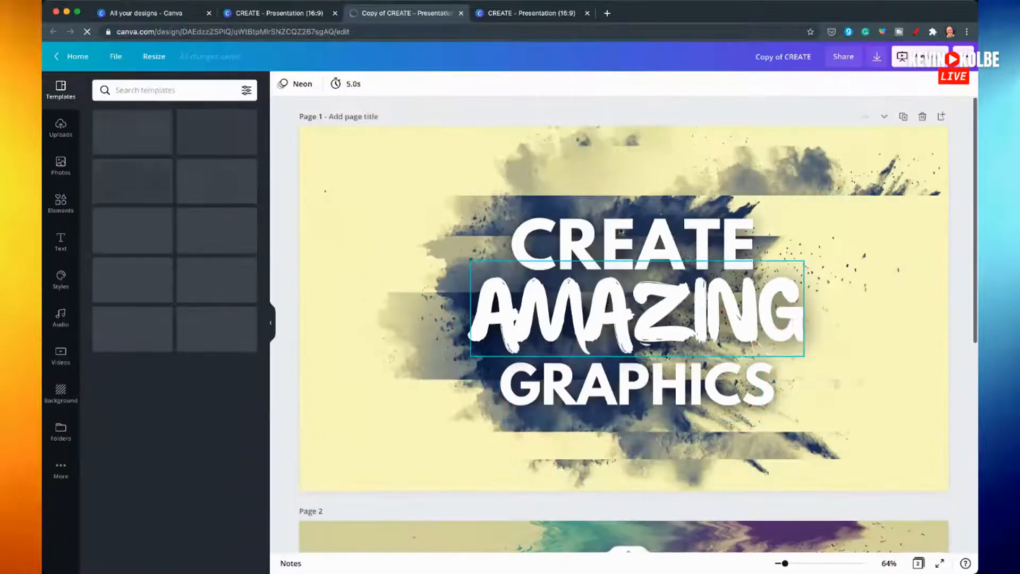
pyautogui.click(922, 116)
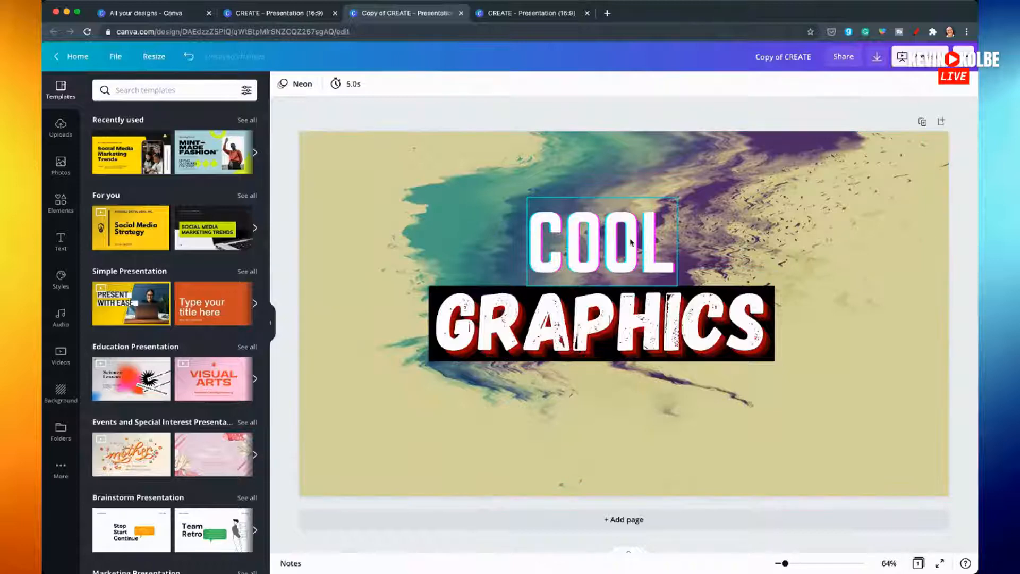
# - Shift the COOL heading slightly up and right, and try moving GRAPHICS off its black bar before undoing that move
pyautogui.moveTo(632, 243); pyautogui.dragTo(661, 253)
pyautogui.click(658, 340)
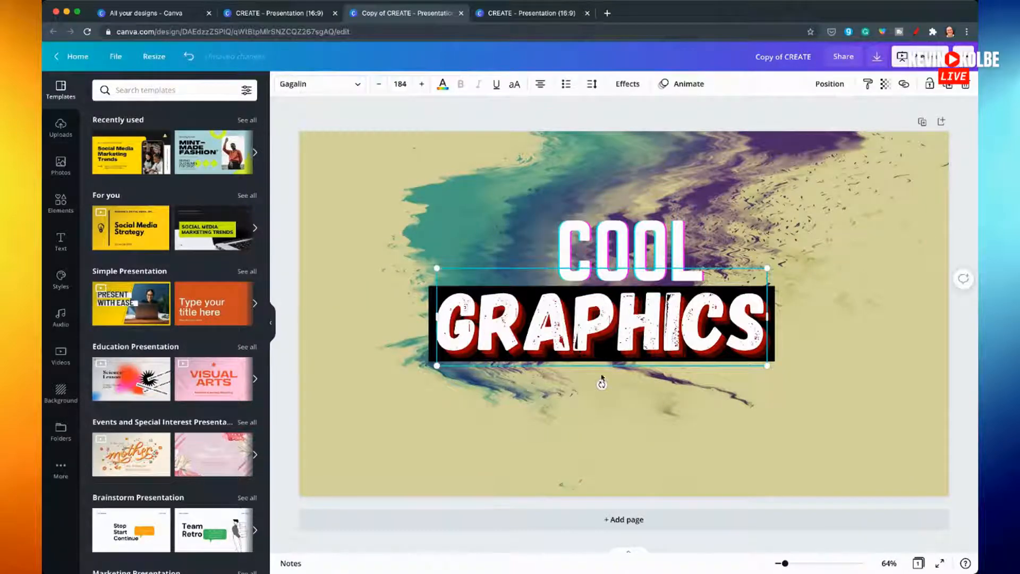
pyautogui.moveTo(669, 268); pyautogui.dragTo(656, 248)
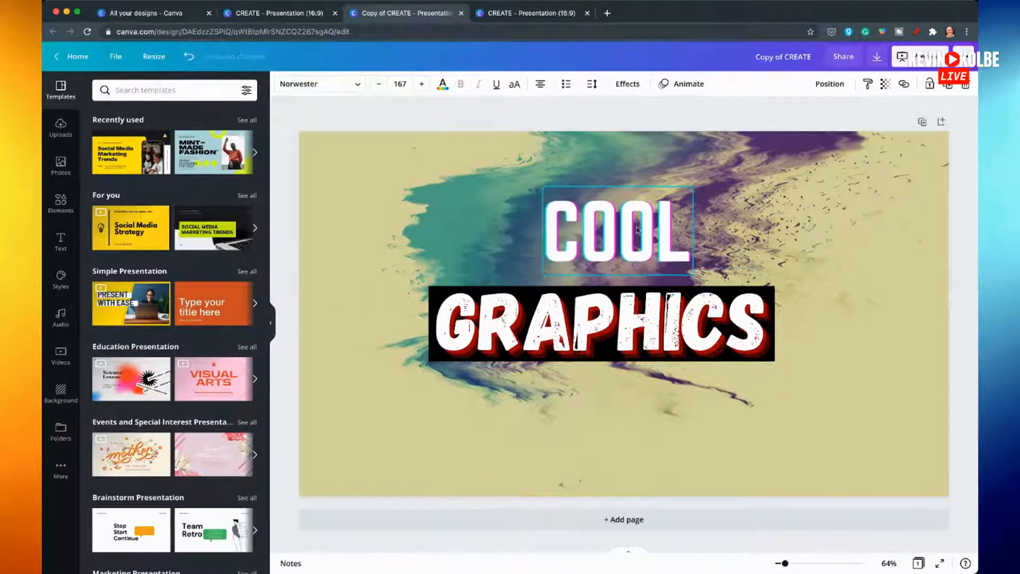
pyautogui.moveTo(635, 319); pyautogui.dragTo(660, 380)
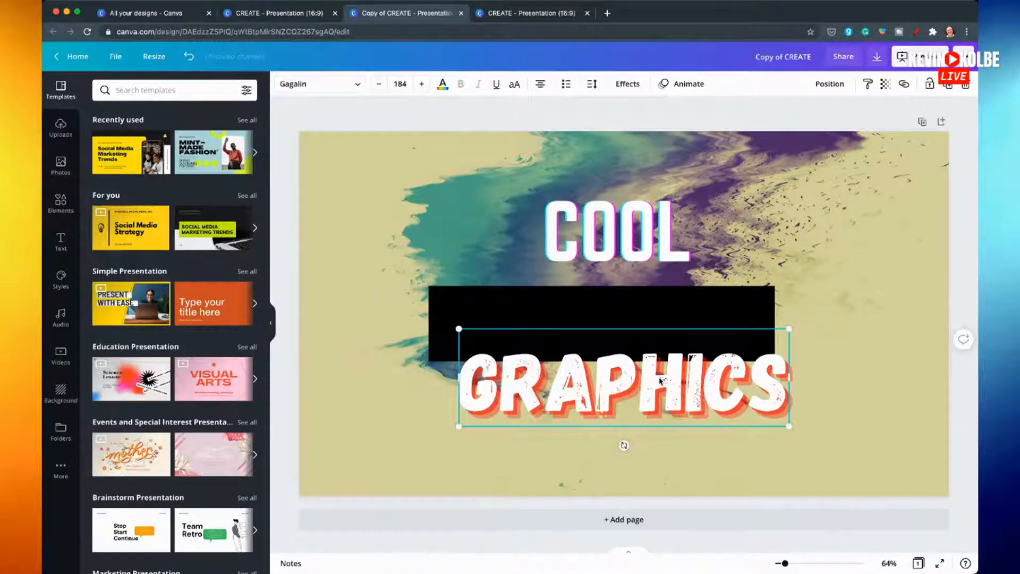
pyautogui.press('super+z')
# - Select the GRAPHICS heading together with its black bar, move both slightly right and down, and group them
pyautogui.click(386, 348)
pyautogui.moveTo(394, 288); pyautogui.dragTo(474, 323)
pyautogui.click(381, 294)
pyautogui.click(503, 334)
pyautogui.moveTo(503, 334); pyautogui.dragTo(534, 336)
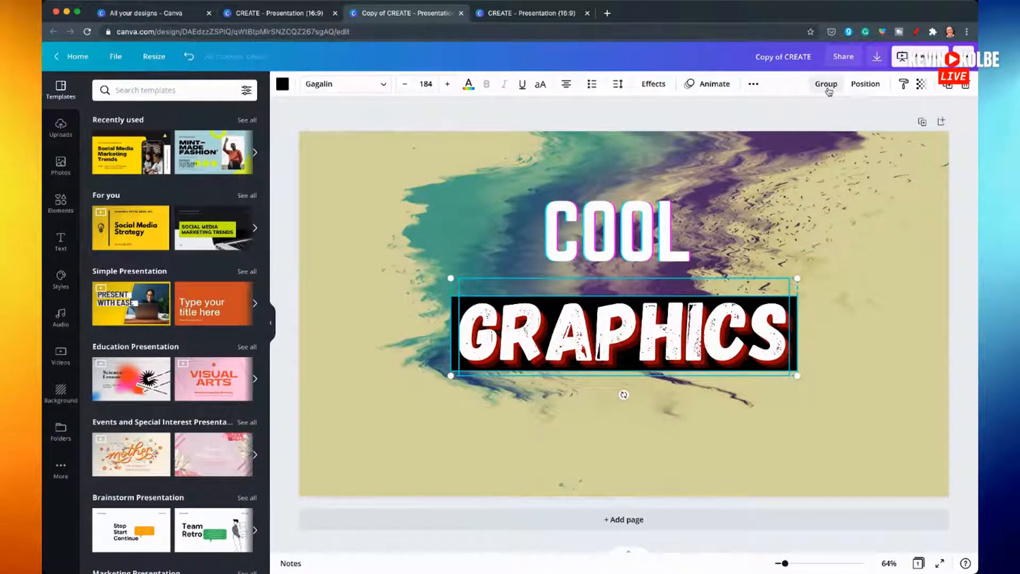
pyautogui.click(826, 85)
# - Reposition the grouped GRAPHICS heading and bar slightly lower on the page
pyautogui.click(850, 375)
pyautogui.moveTo(598, 337); pyautogui.dragTo(663, 344)
pyautogui.moveTo(764, 302); pyautogui.dragTo(746, 306)
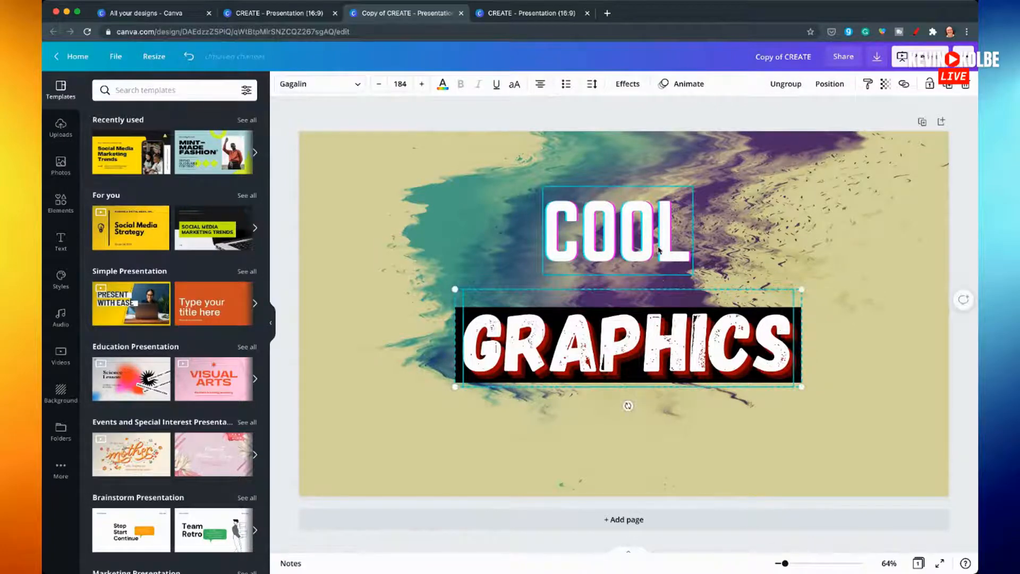
# - Ungroup GRAPHICS from its bar and enlarge the COOL heading to size 208, placed directly above the bar
pyautogui.click(782, 84)
pyautogui.moveTo(689, 272)
pyautogui.mouseDown()
pyautogui.moveTo(726, 299)
pyautogui.moveTo(694, 294)
pyautogui.moveTo(735, 319)
pyautogui.moveTo(705, 278)
pyautogui.mouseUp()
pyautogui.click(528, 218)
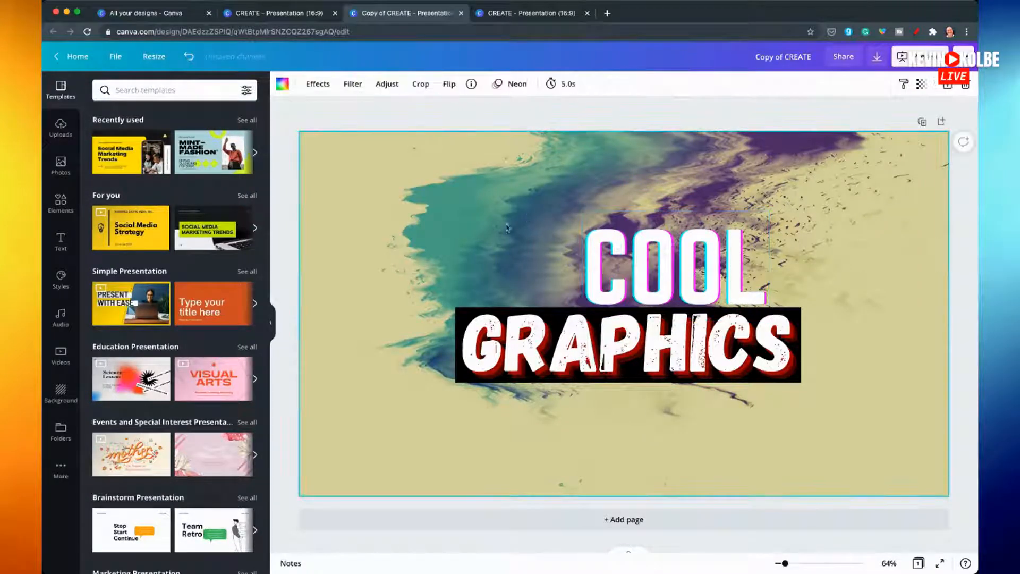
# - Group the COOL heading, the GRAPHICS heading and the black bar, and shift the group slightly left and up
pyautogui.moveTo(421, 229); pyautogui.dragTo(818, 407)
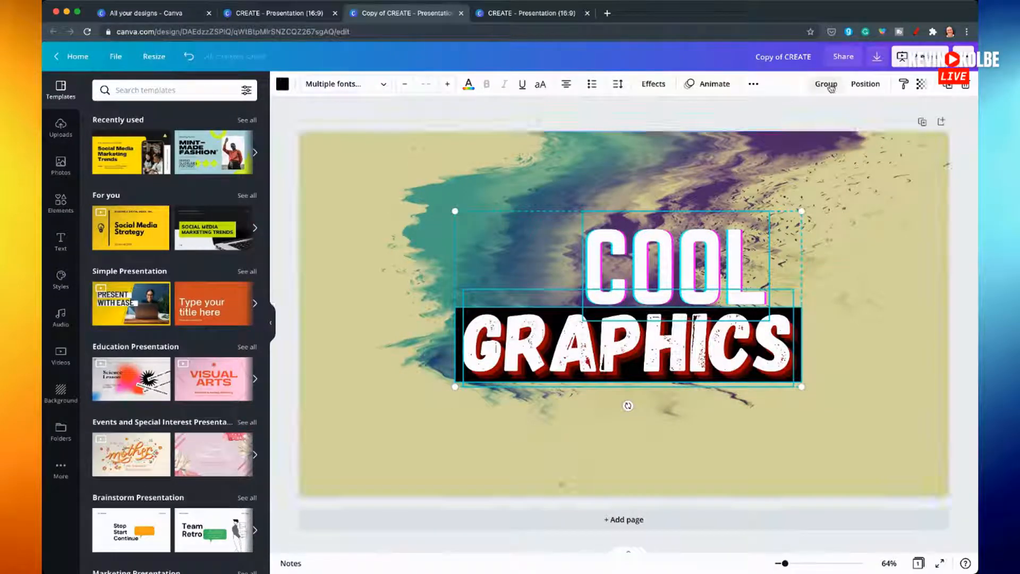
pyautogui.click(826, 83)
pyautogui.moveTo(647, 274)
pyautogui.mouseDown()
pyautogui.moveTo(637, 252)
pyautogui.moveTo(739, 353)
pyautogui.moveTo(640, 255)
pyautogui.moveTo(671, 285)
pyautogui.moveTo(638, 275)
pyautogui.mouseUp()
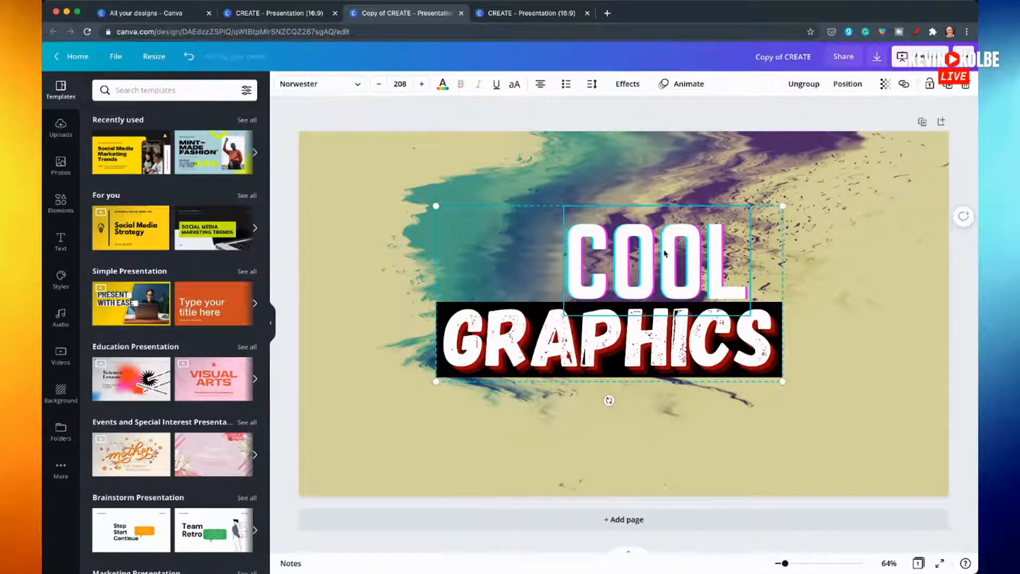
# - Adjust the background photo to X-Process -100 and Saturation 43
pyautogui.click(445, 210)
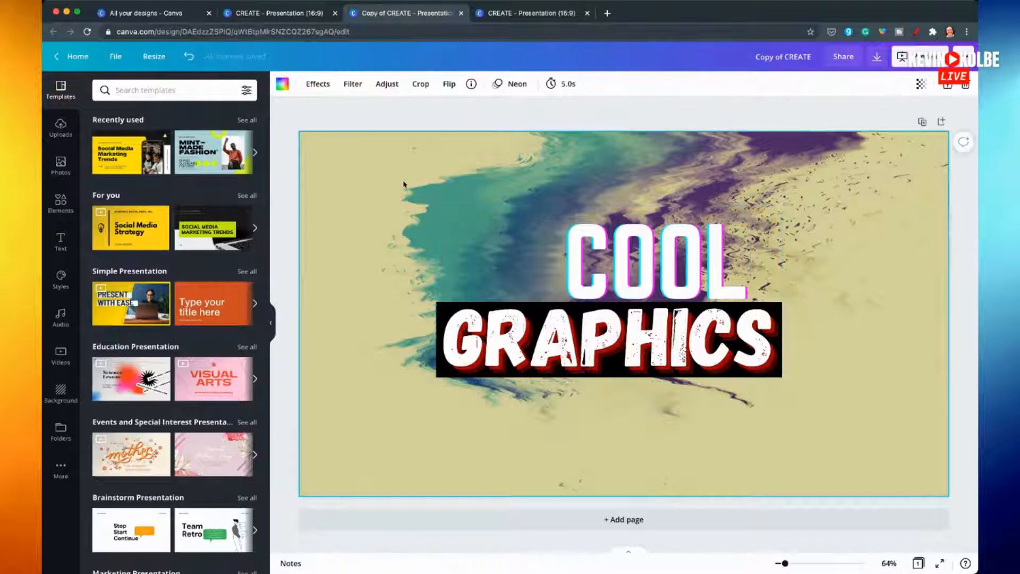
pyautogui.click(387, 84)
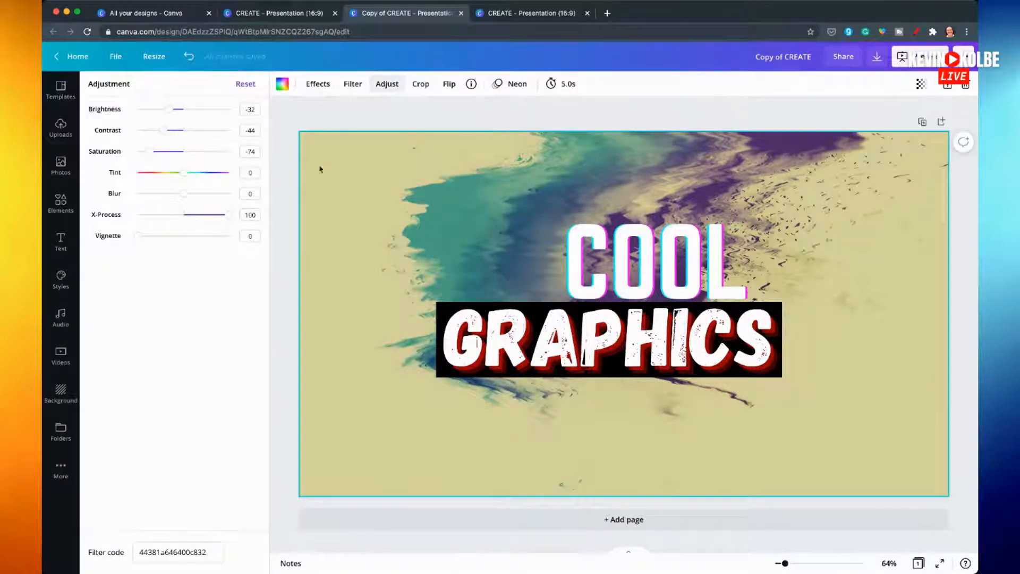
pyautogui.moveTo(225, 214); pyautogui.dragTo(129, 215)
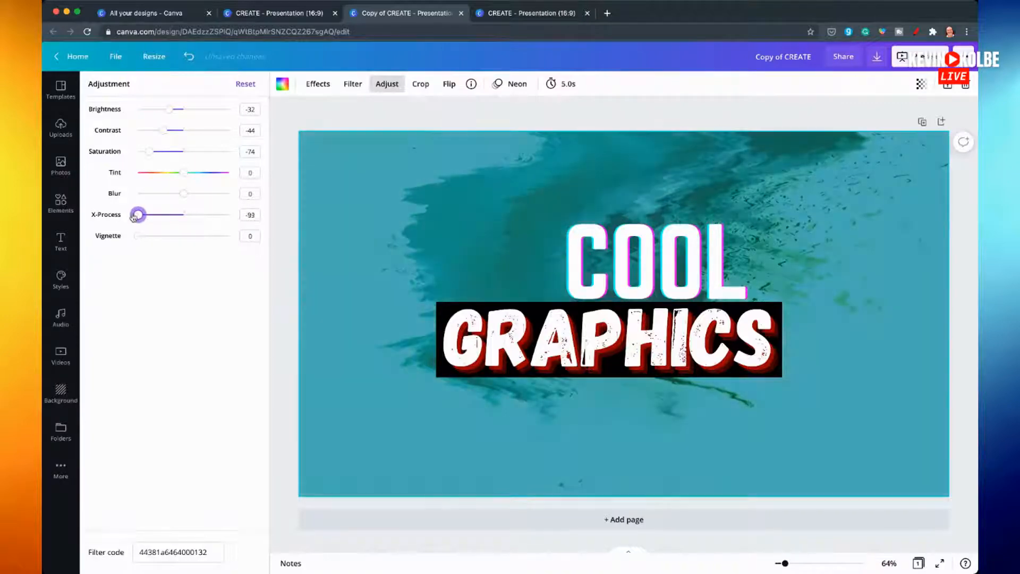
pyautogui.moveTo(148, 153); pyautogui.dragTo(202, 157)
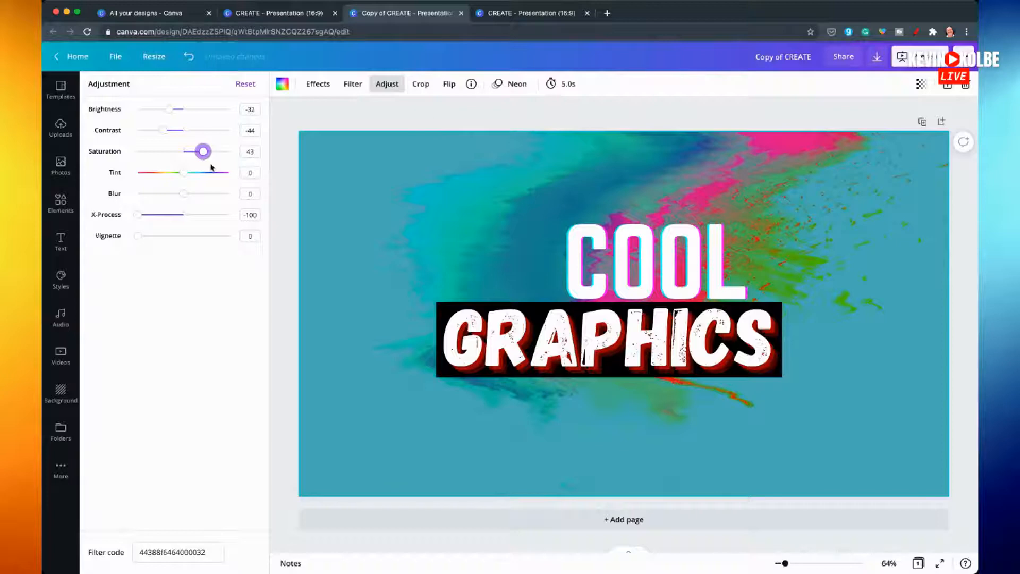
pyautogui.click(779, 232)
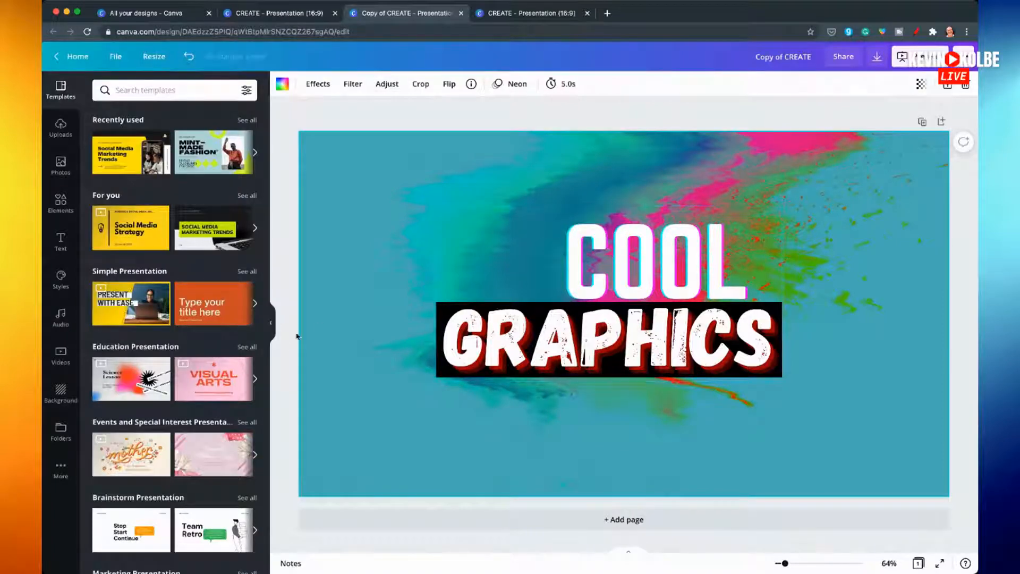
# - Set the page animation to None in place of Neon, and try the Block animation
pyautogui.click(271, 326)
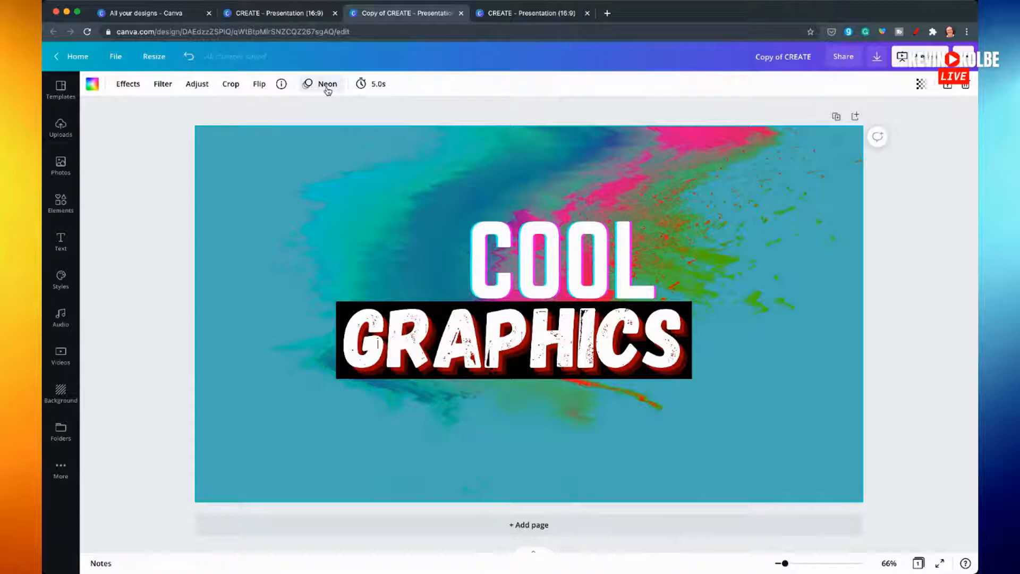
pyautogui.click(327, 84)
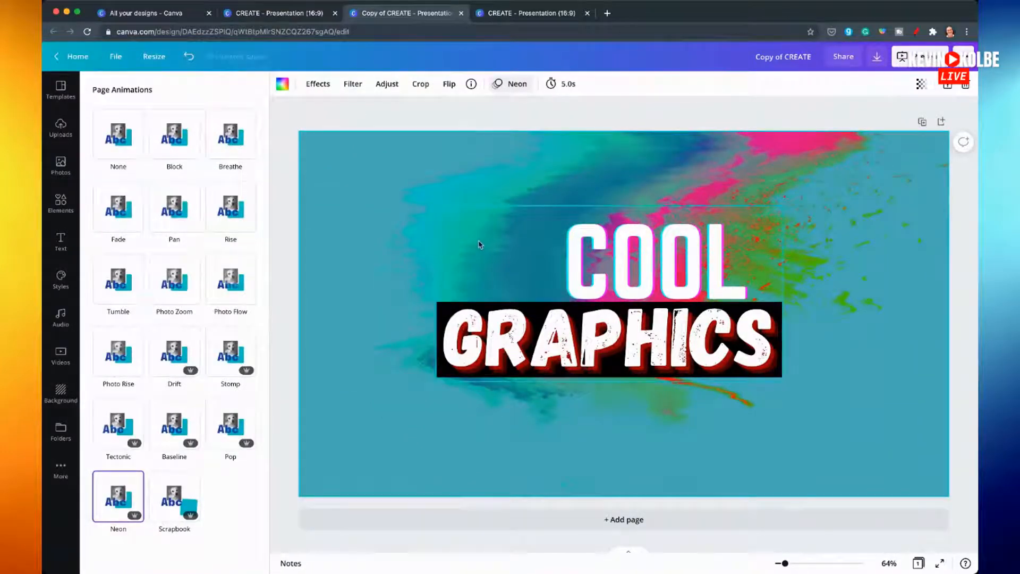
pyautogui.click(126, 146)
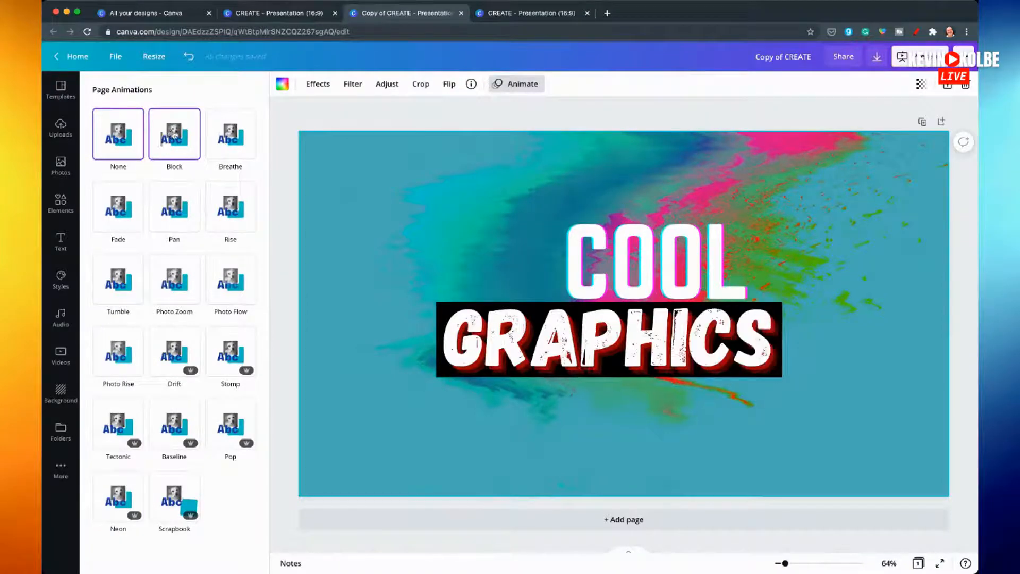
pyautogui.click(174, 136)
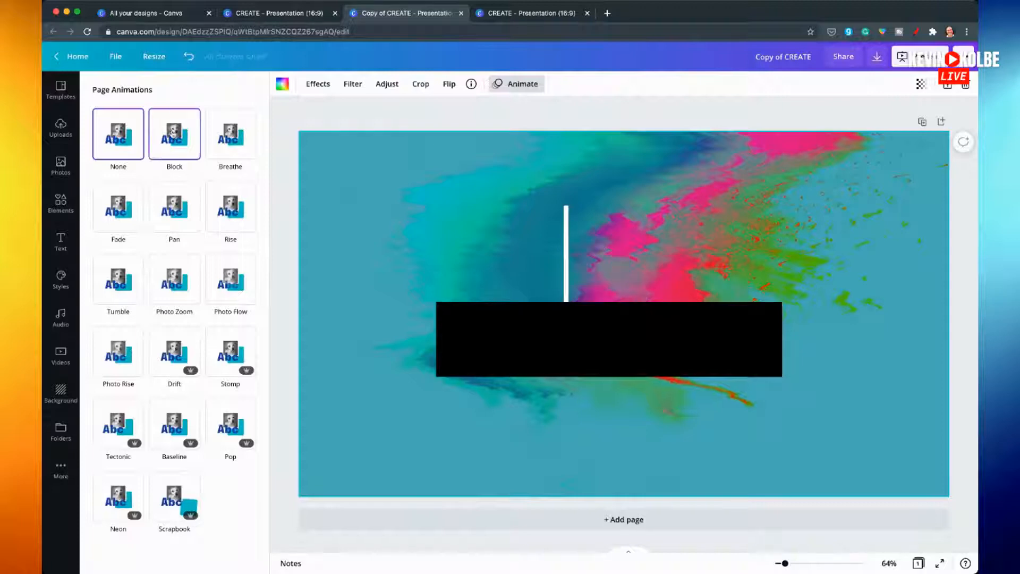
# - Try the Breathe, Fade, Photo Flow and Drift page animations, and set the page animation back to None
pyautogui.click(228, 136)
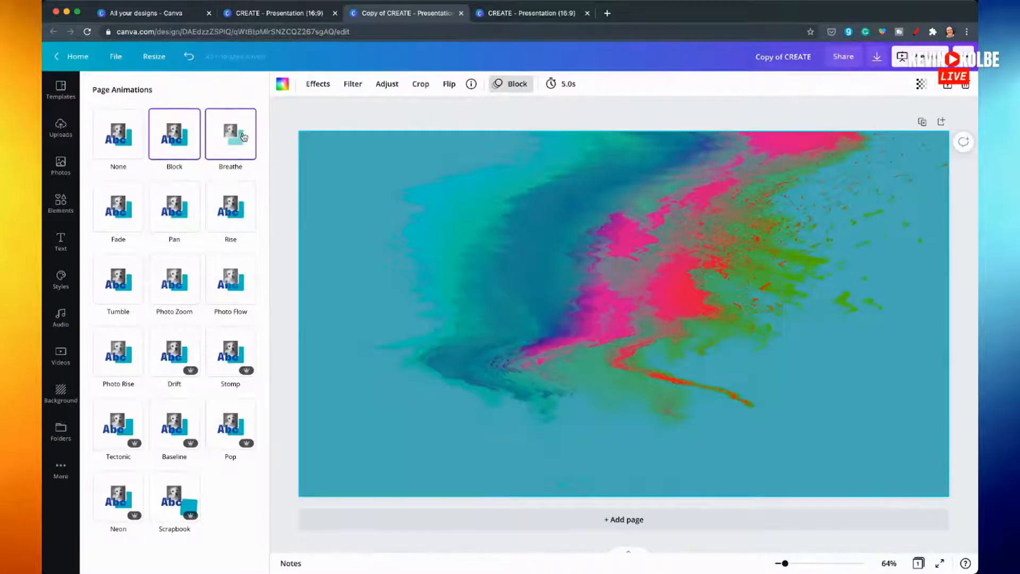
pyautogui.click(122, 211)
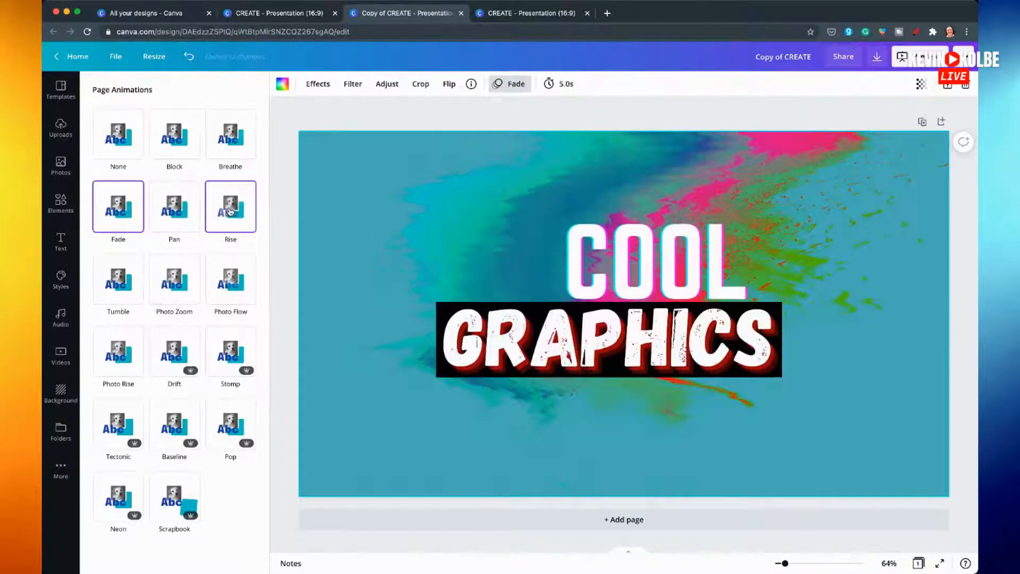
pyautogui.click(118, 138)
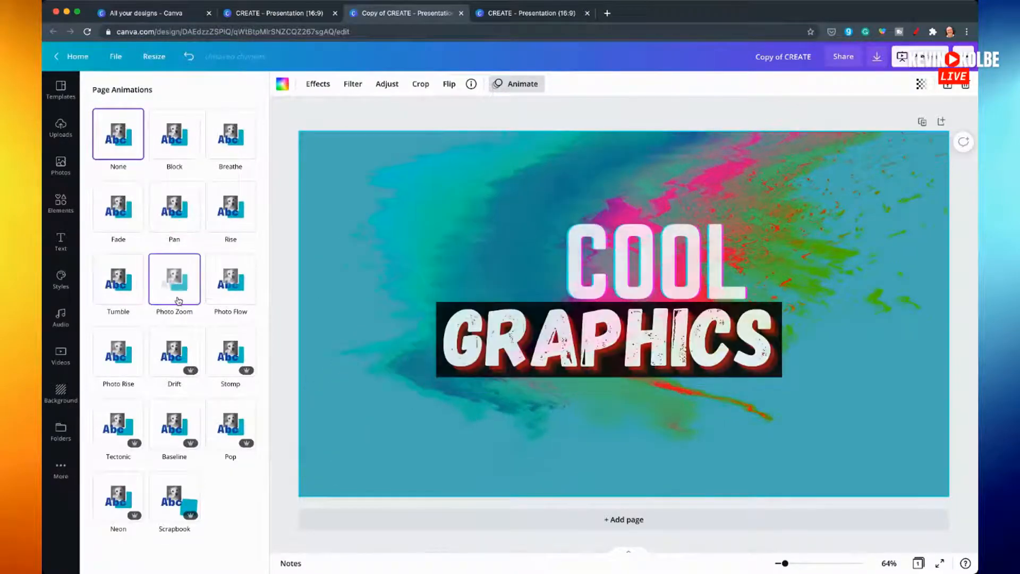
pyautogui.click(220, 298)
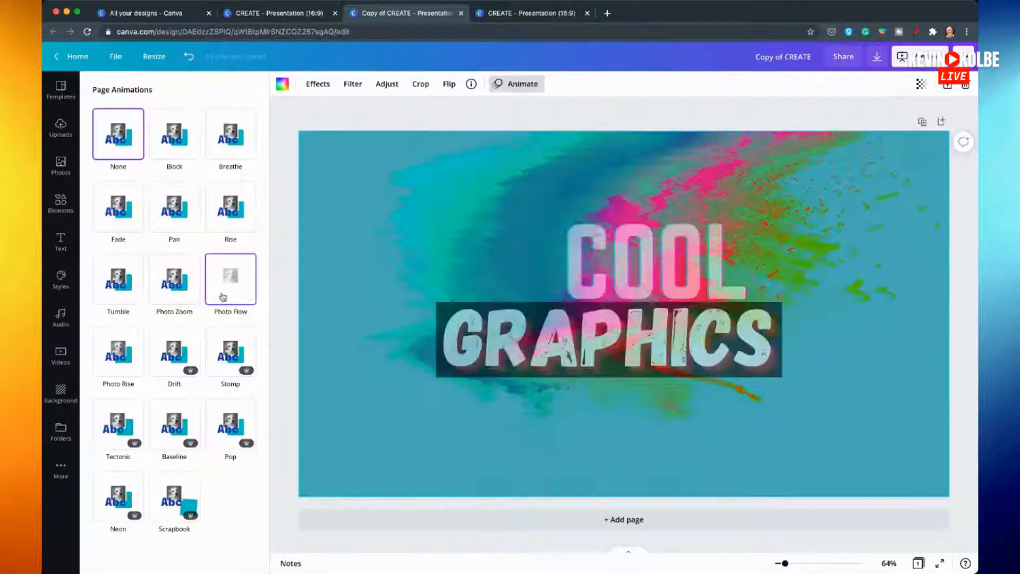
pyautogui.click(173, 358)
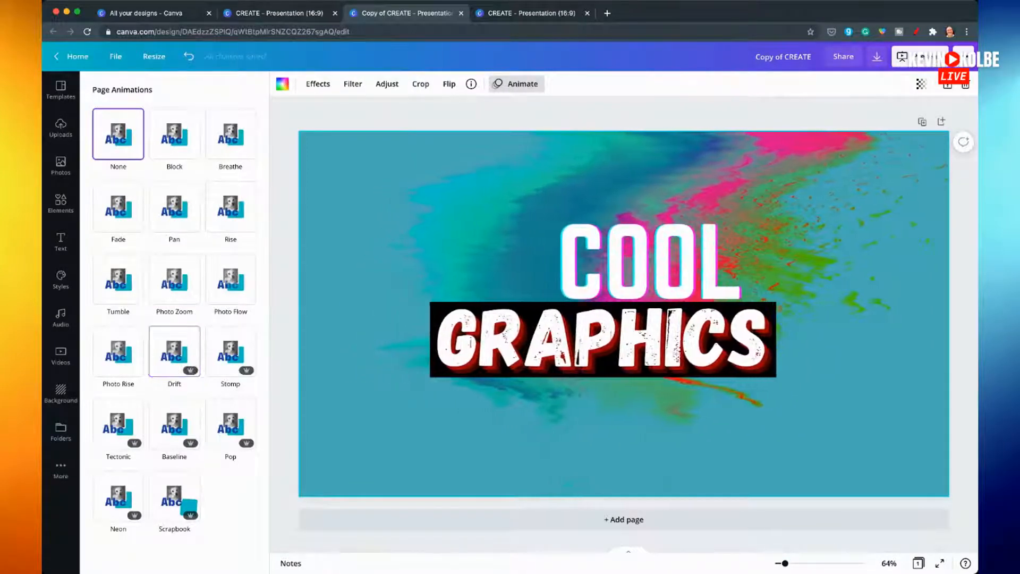
pyautogui.click(110, 114)
pyautogui.click(536, 85)
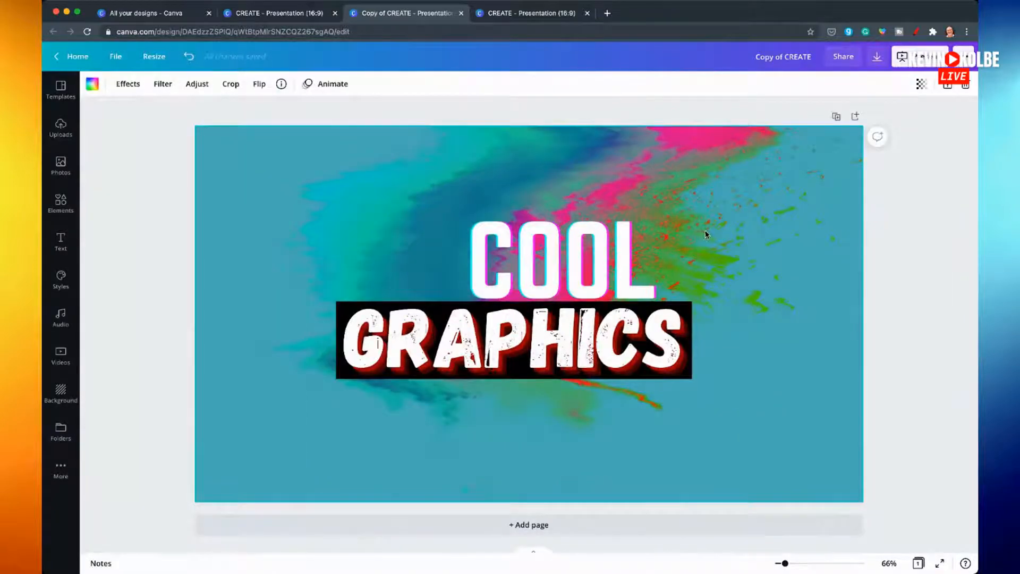
# - Try shifting the GRAPHICS heading slightly right on its black bar, undo the move, and look through the heading's text animations
pyautogui.click(629, 254)
pyautogui.click(819, 85)
pyautogui.click(733, 348)
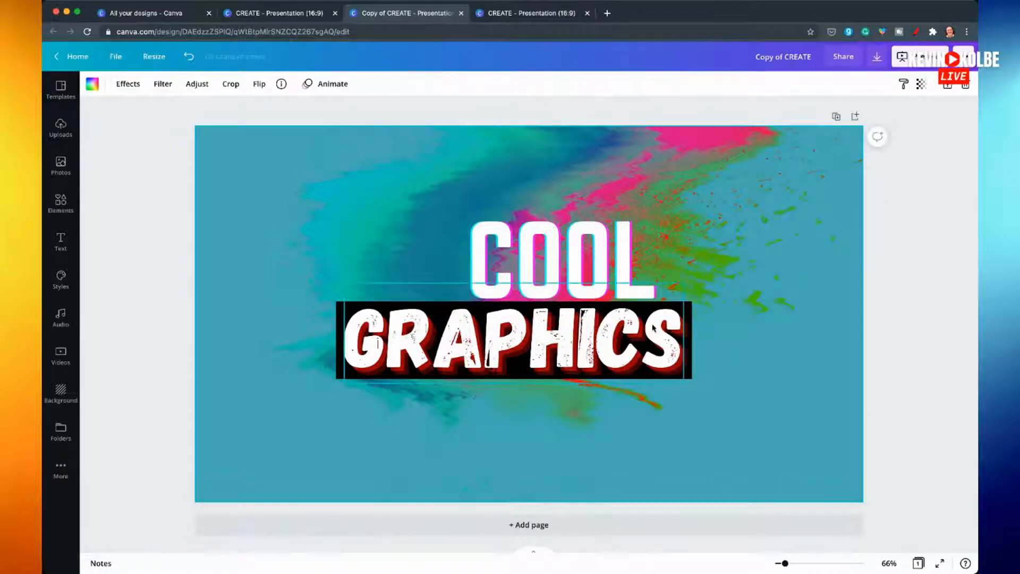
pyautogui.click(654, 328)
pyautogui.click(764, 262)
pyautogui.moveTo(658, 324); pyautogui.dragTo(667, 325)
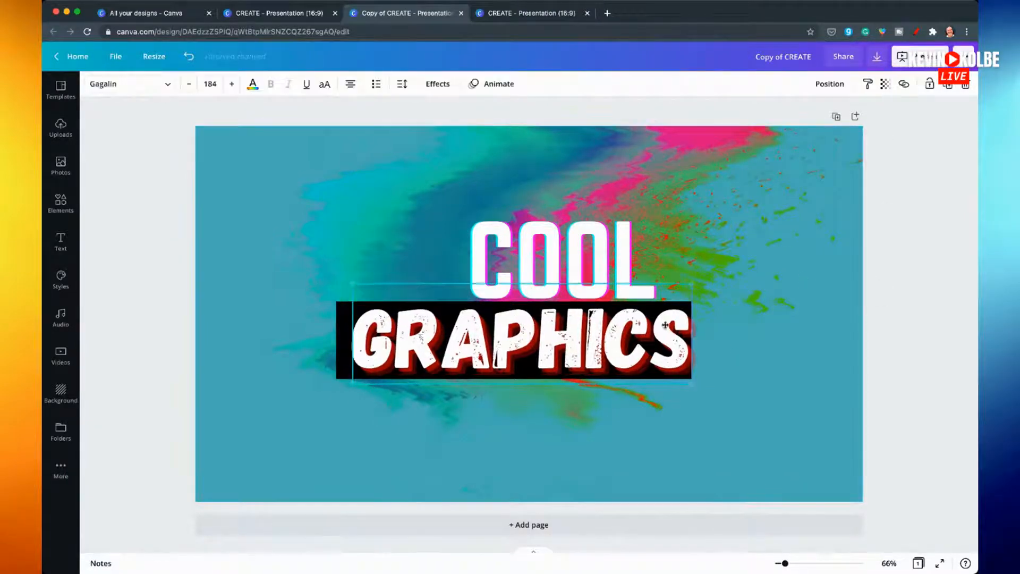
pyautogui.press('super+z')
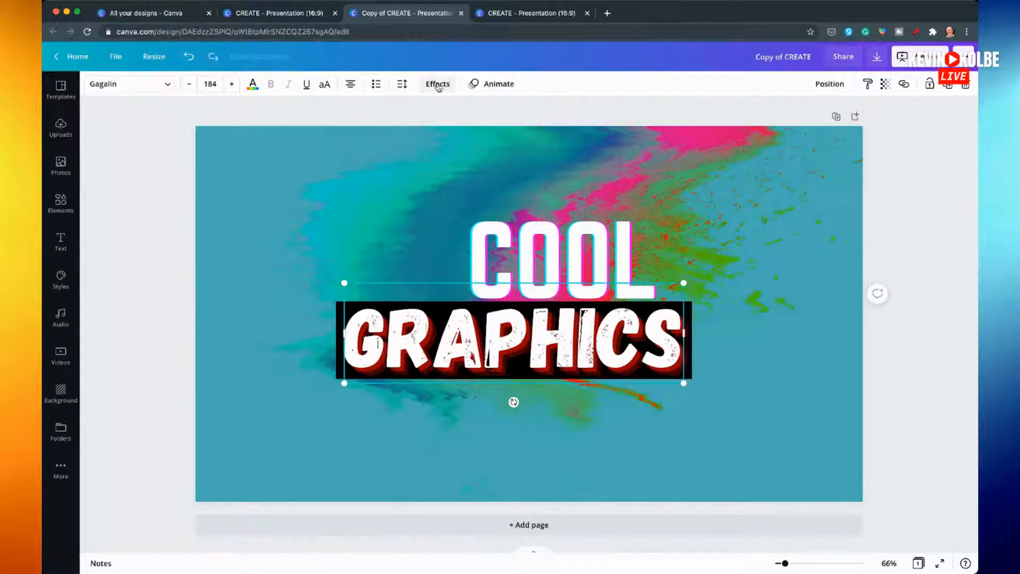
pyautogui.click(491, 83)
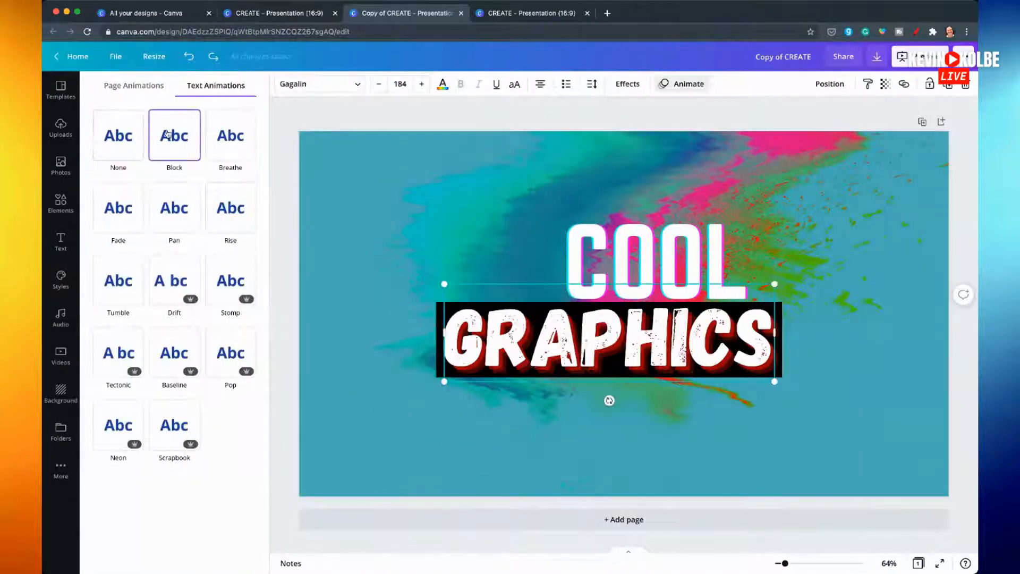
pyautogui.click(311, 122)
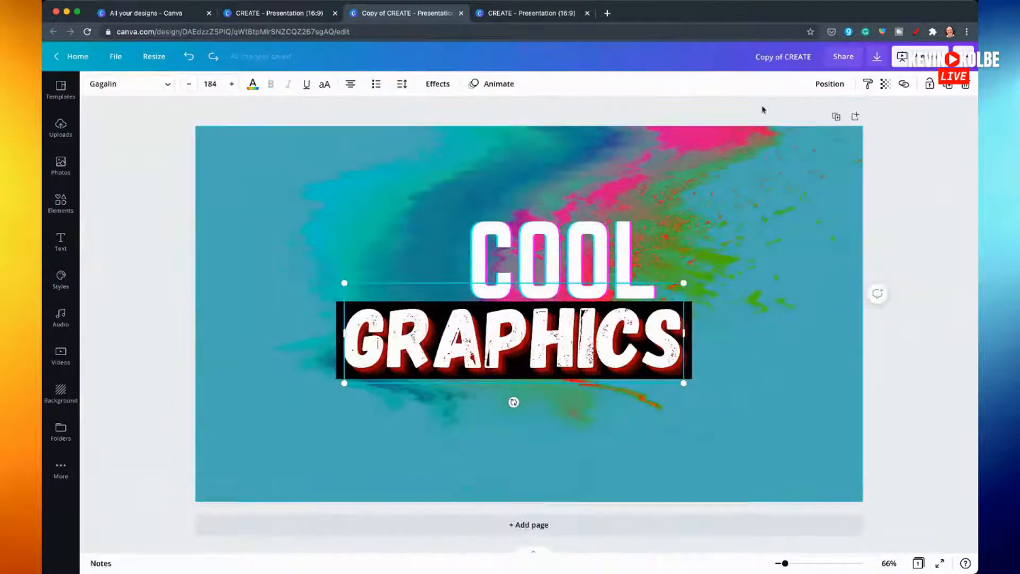
# - Apply the Pop page animation from the background photo and keep the page timing at 5.0 seconds
pyautogui.click(795, 207)
pyautogui.click(325, 92)
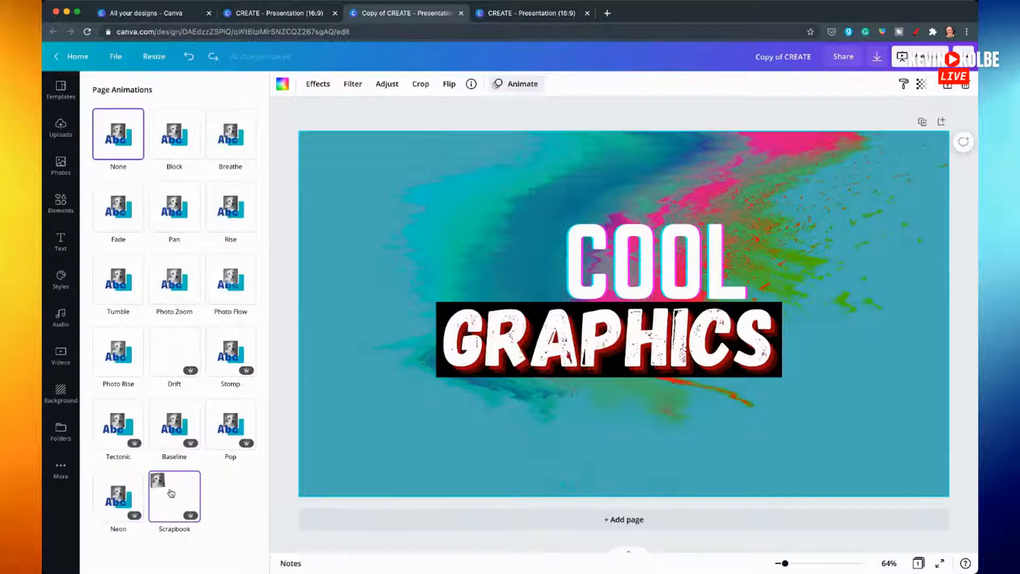
pyautogui.click(235, 423)
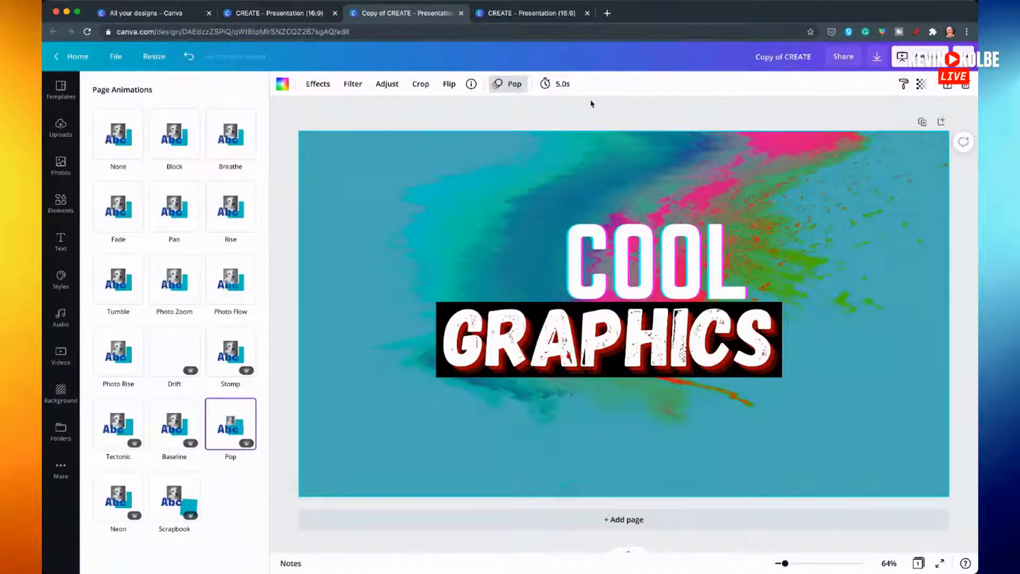
pyautogui.click(520, 84)
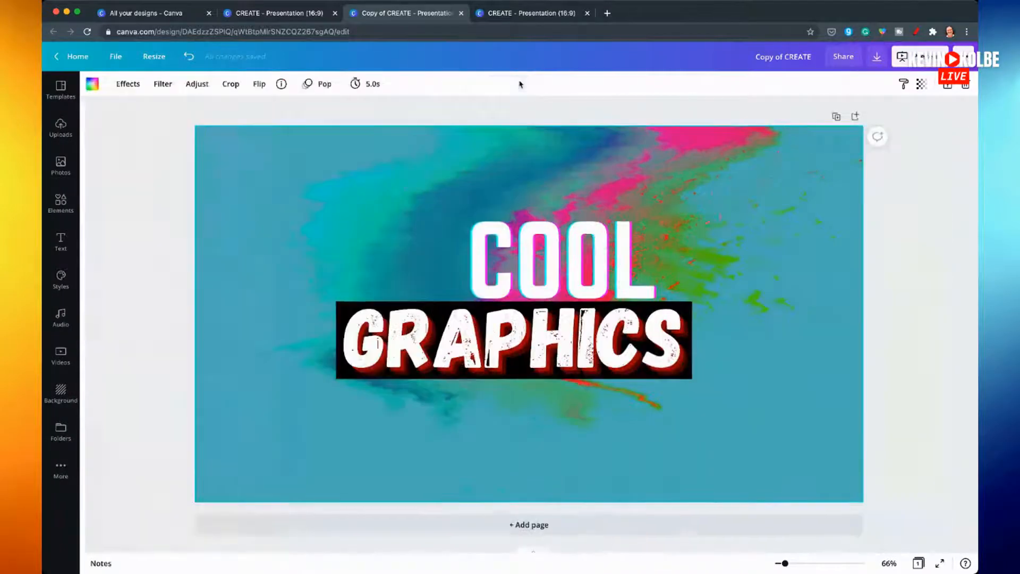
pyautogui.click(374, 84)
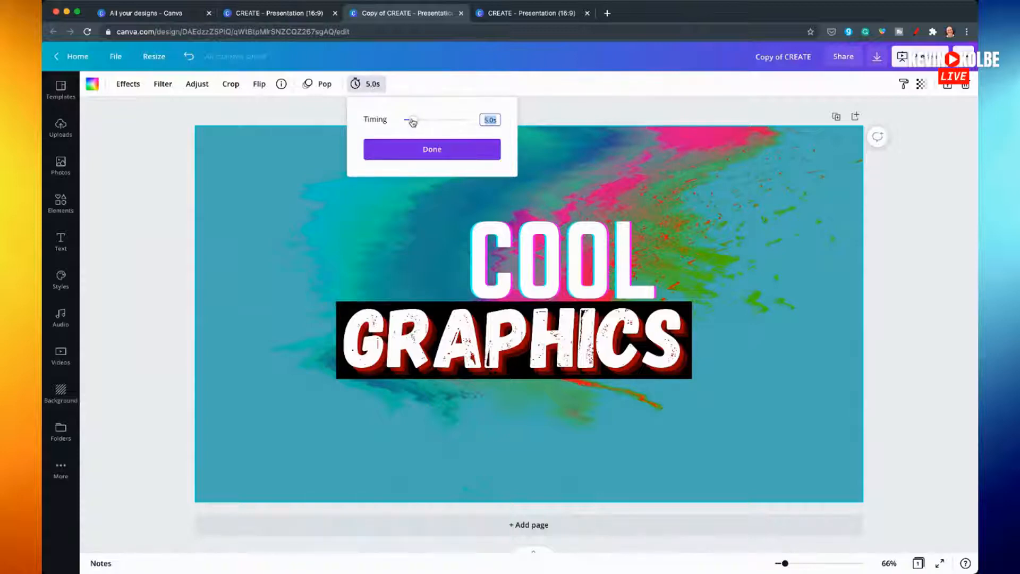
pyautogui.moveTo(415, 121)
pyautogui.mouseDown()
pyautogui.moveTo(424, 120)
pyautogui.moveTo(415, 120)
pyautogui.mouseUp()
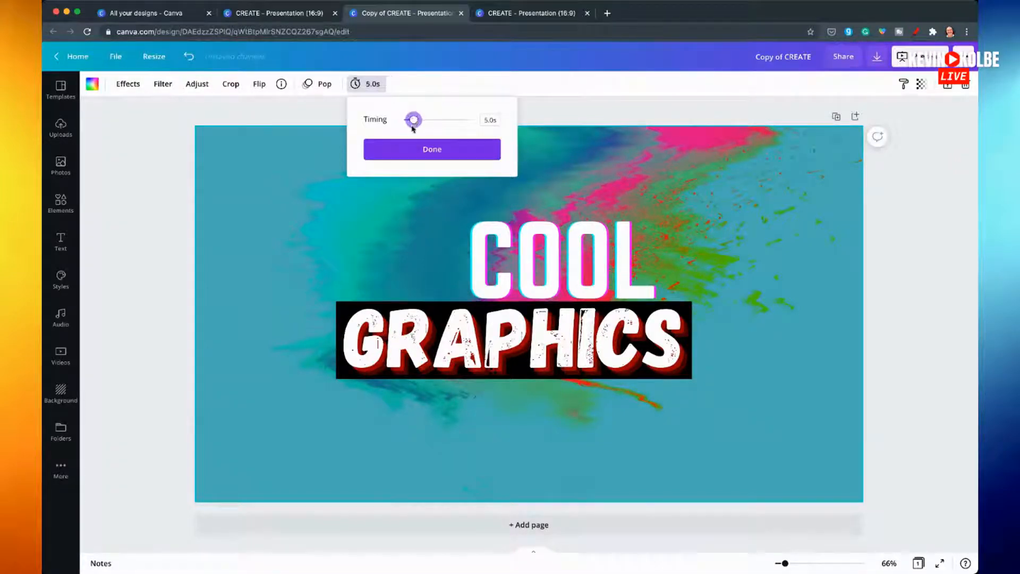
pyautogui.click(432, 150)
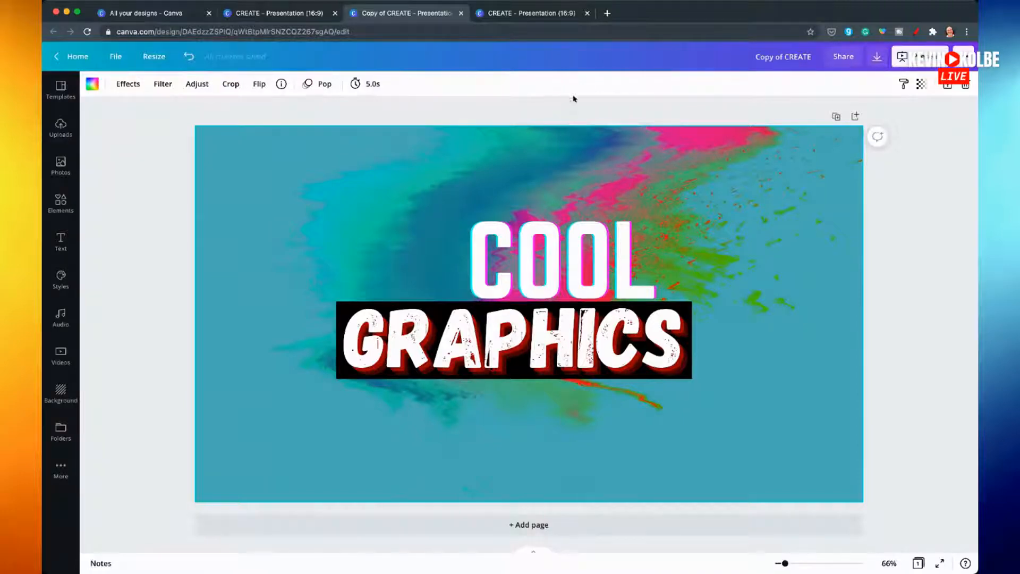
# - Rename the design as cool and download it as an MP4 Video
pyautogui.click(812, 57)
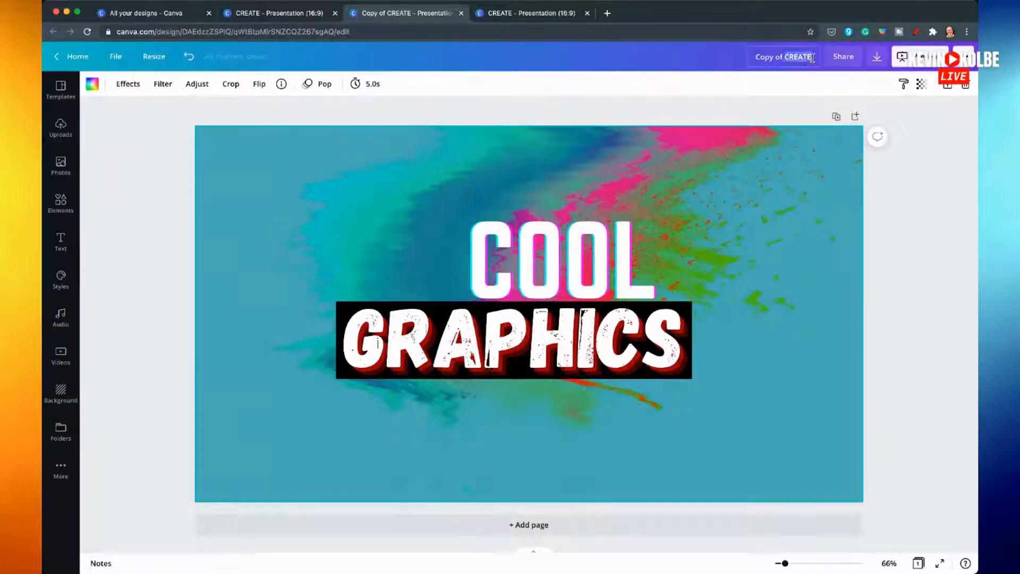
pyautogui.write('cool')
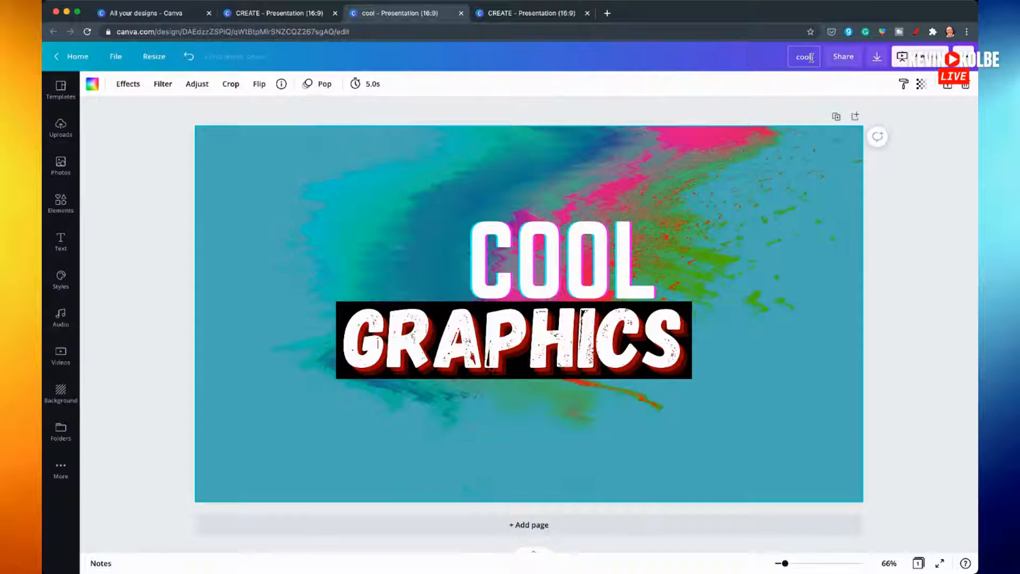
pyautogui.click(876, 63)
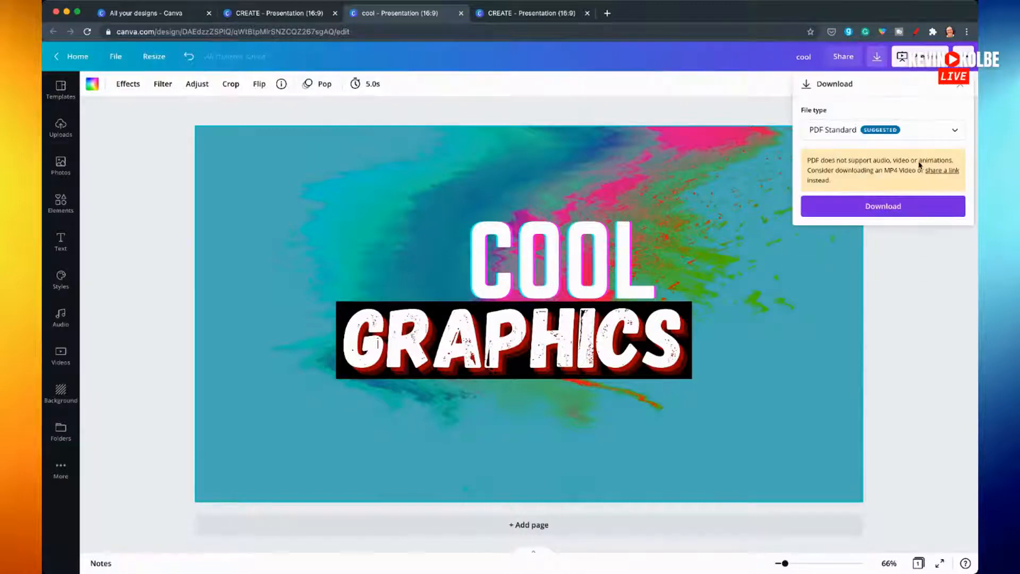
pyautogui.click(923, 134)
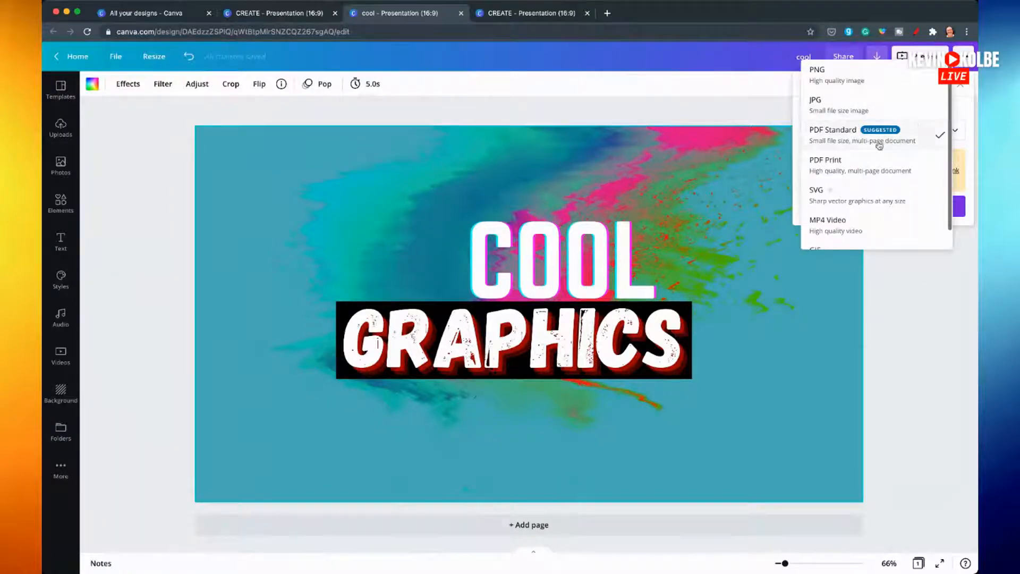
pyautogui.scroll(-1, 871, 223)
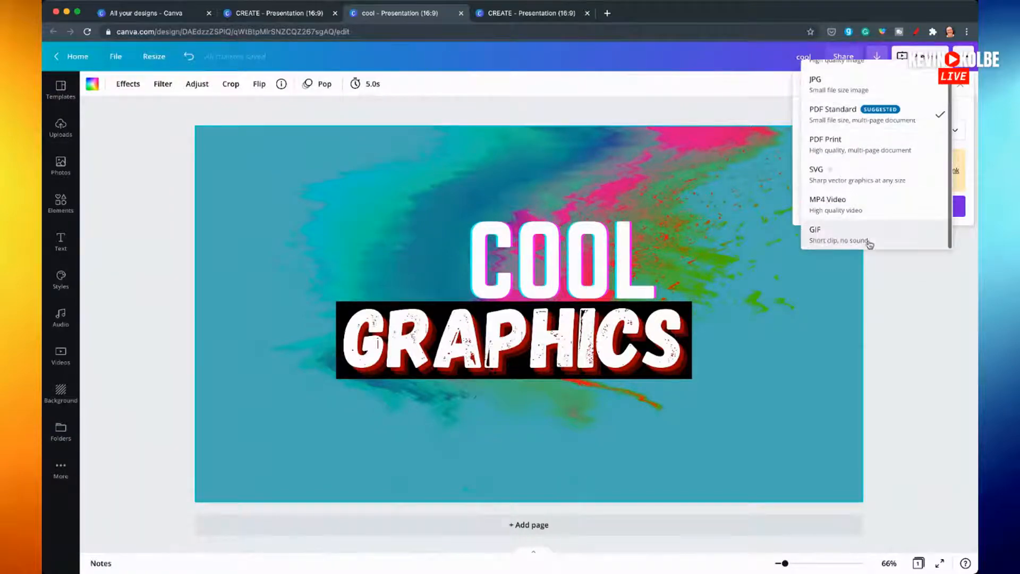
pyautogui.click(867, 207)
pyautogui.click(870, 162)
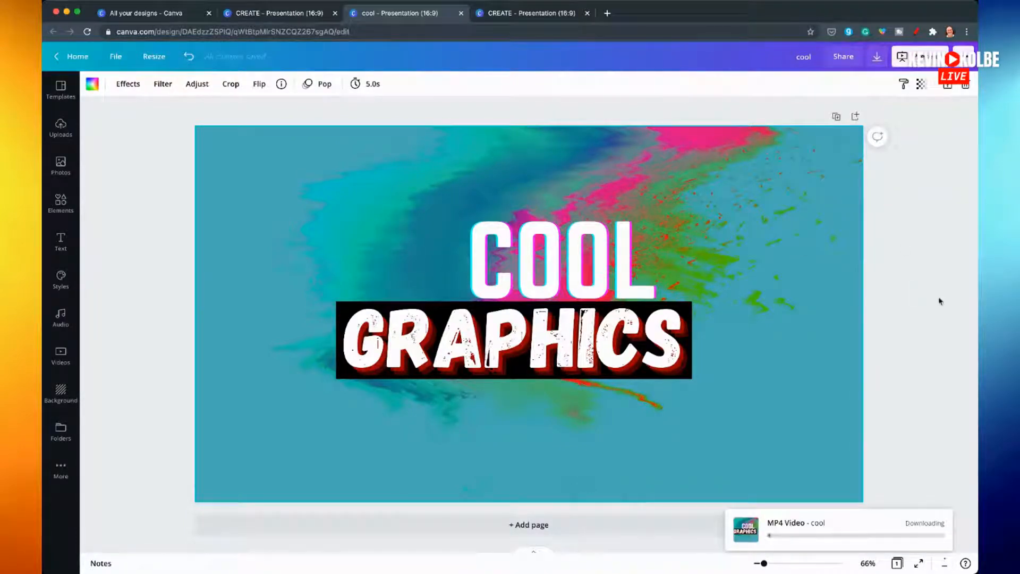
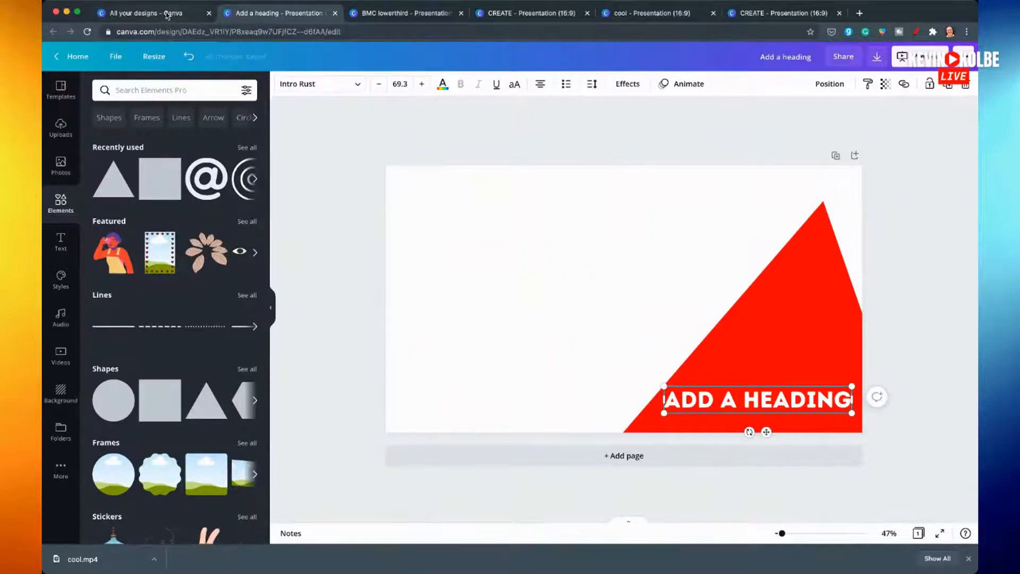
# - Return to the list of all designs, search the design types for "you", and create a blank YouTube Thumbnail
pyautogui.click(168, 16)
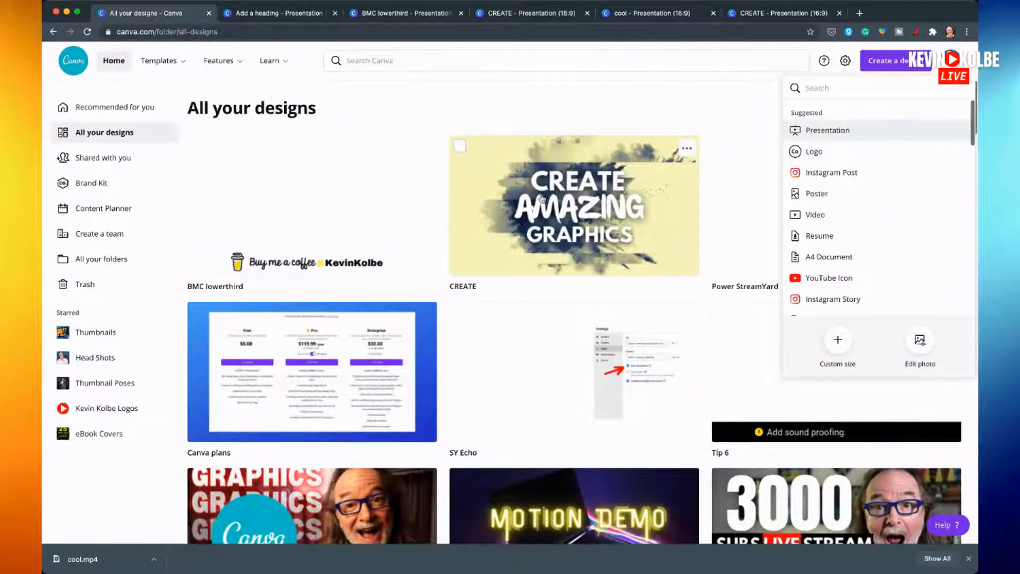
pyautogui.click(896, 66)
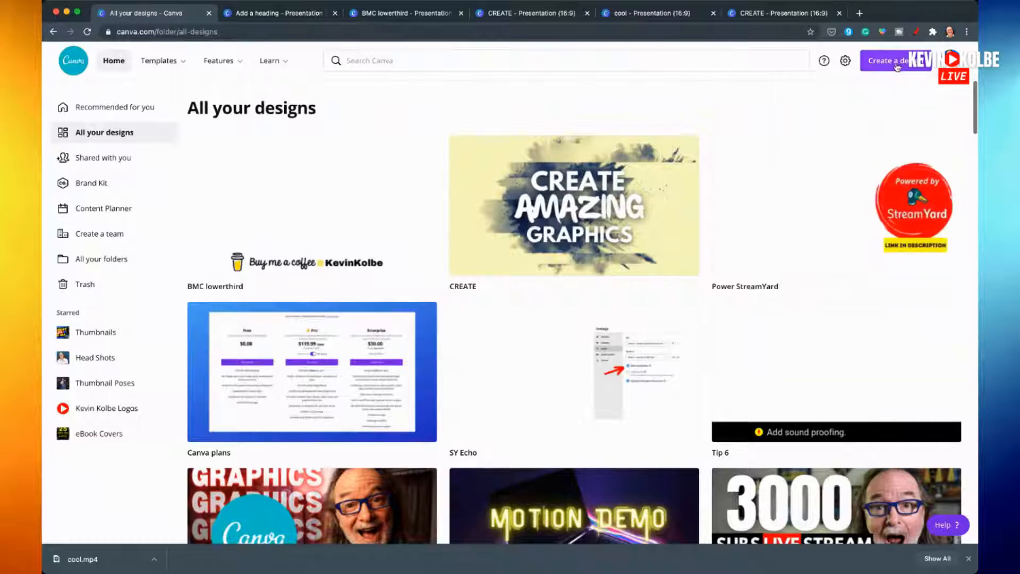
pyautogui.click(886, 66)
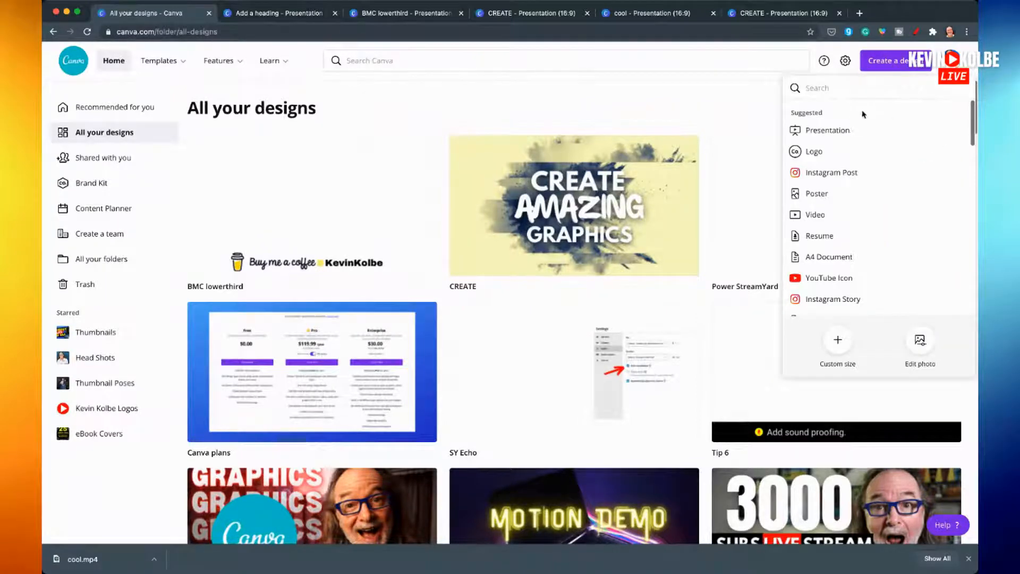
pyautogui.write('you')
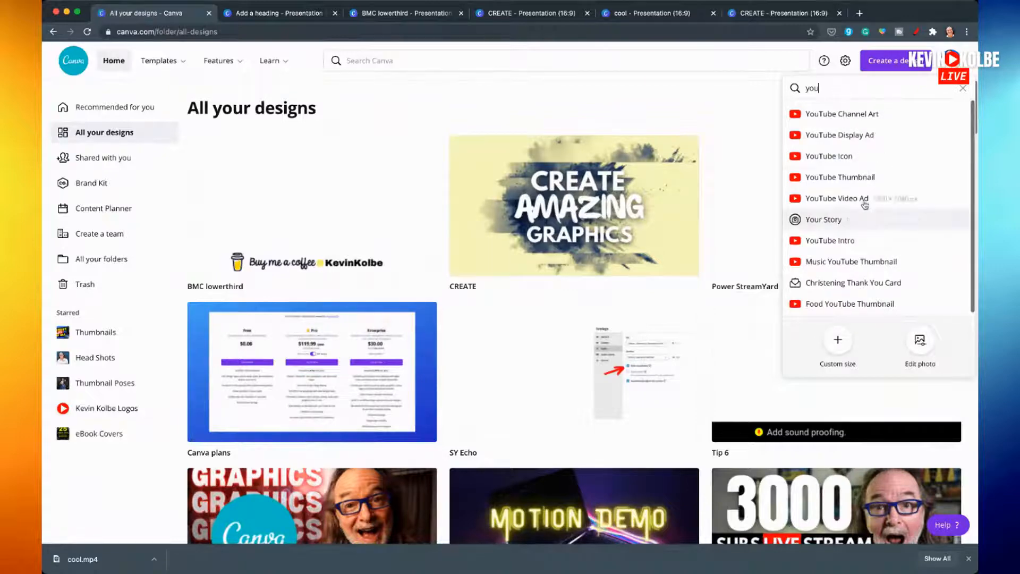
pyautogui.click(903, 177)
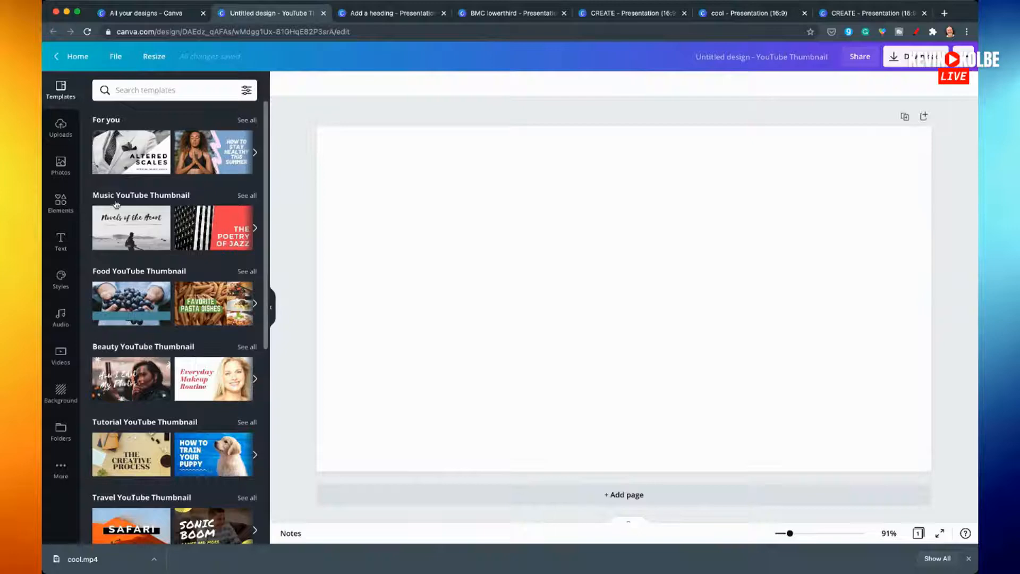
# - Find the uploaded photo of the man in blue glasses with a hand on his chin and add it to the thumbnail
pyautogui.click(60, 128)
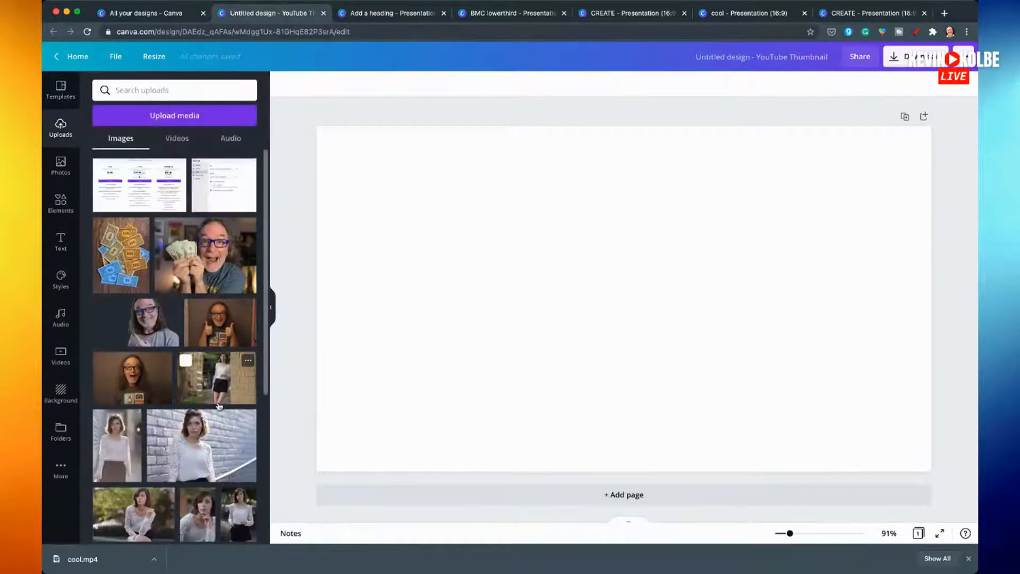
pyautogui.scroll(-15, 220, 372)
pyautogui.scroll(-15, 216, 407)
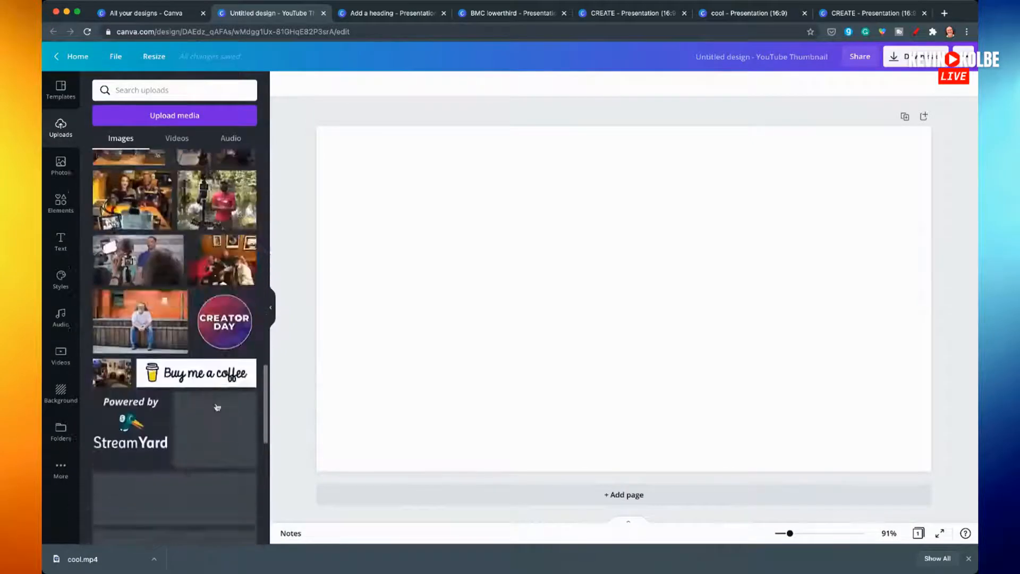
pyautogui.scroll(-15, 216, 407)
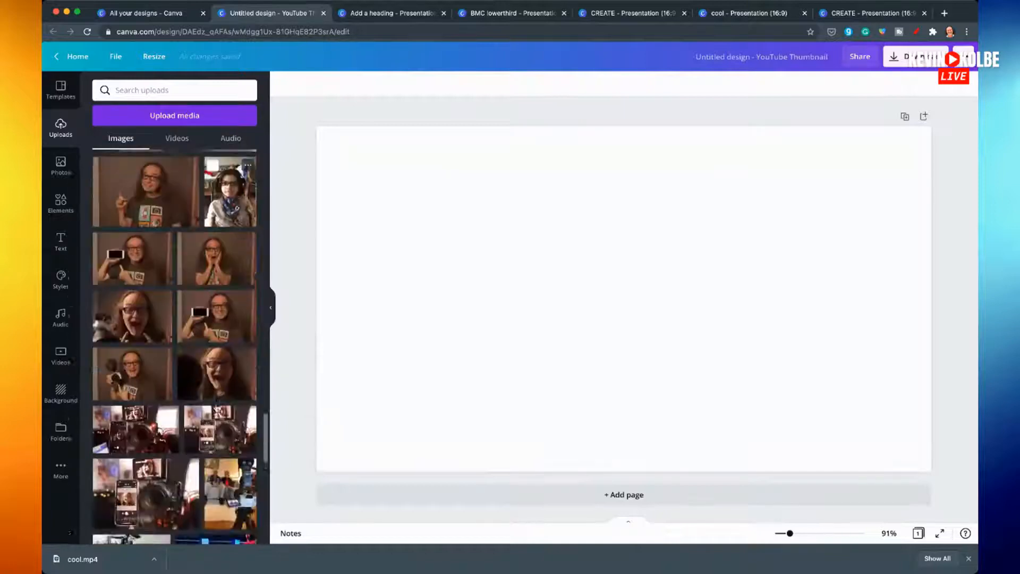
pyautogui.scroll(-15, 216, 407)
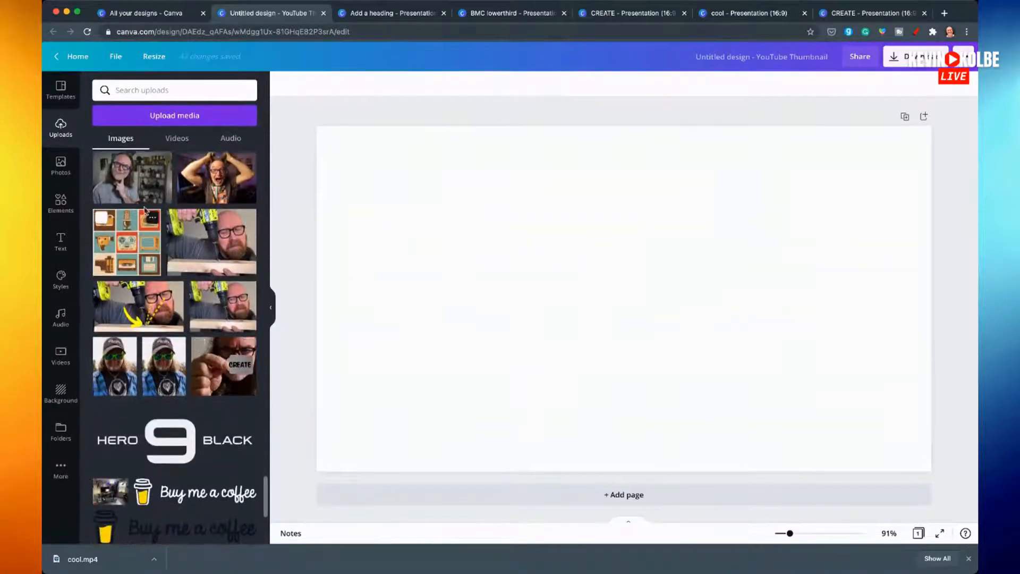
pyautogui.click(127, 176)
pyautogui.moveTo(437, 297)
pyautogui.mouseDown()
pyautogui.moveTo(320, 299)
pyautogui.moveTo(455, 299)
pyautogui.moveTo(446, 301)
pyautogui.mouseUp()
pyautogui.press('Delete')
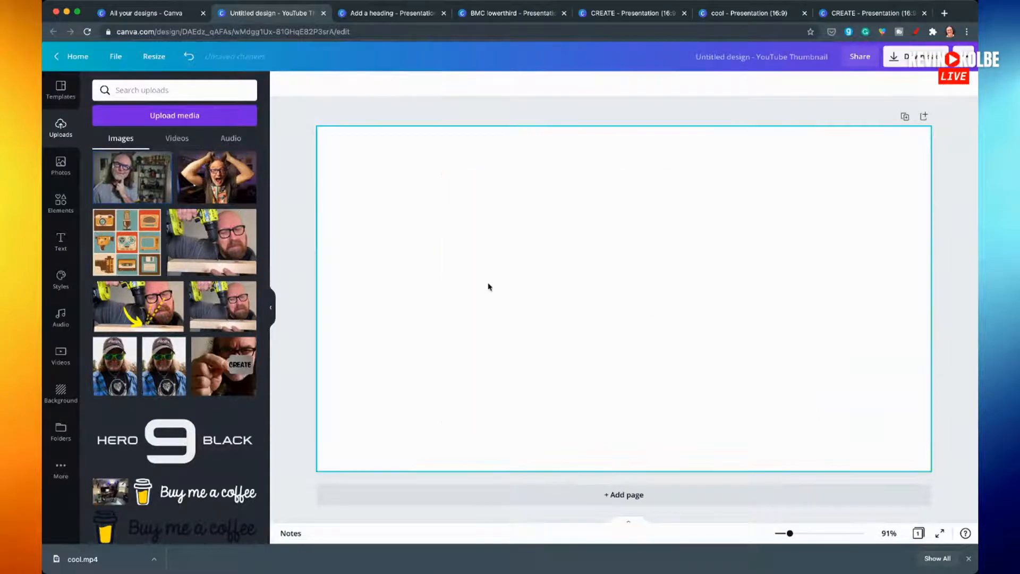
pyautogui.click(139, 179)
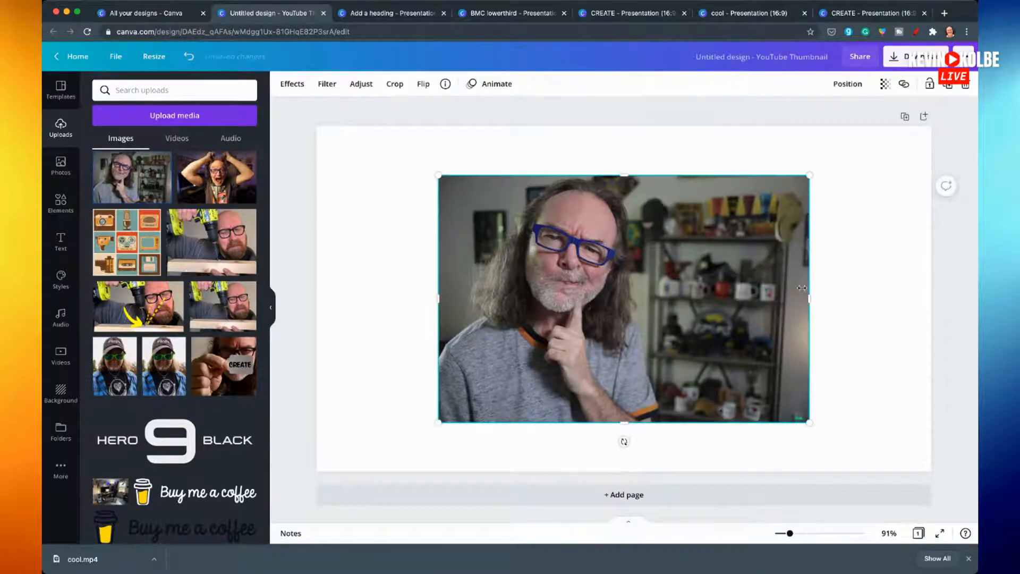
# - Remove the background from the man's photo, crop away the empty area beside him, and apply the cutout
pyautogui.click(292, 83)
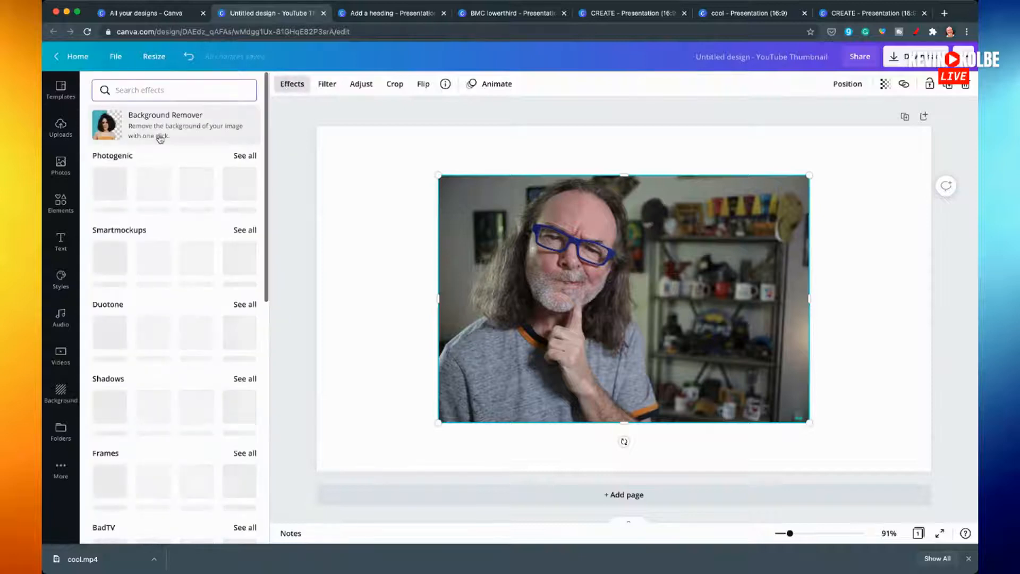
pyautogui.click(146, 128)
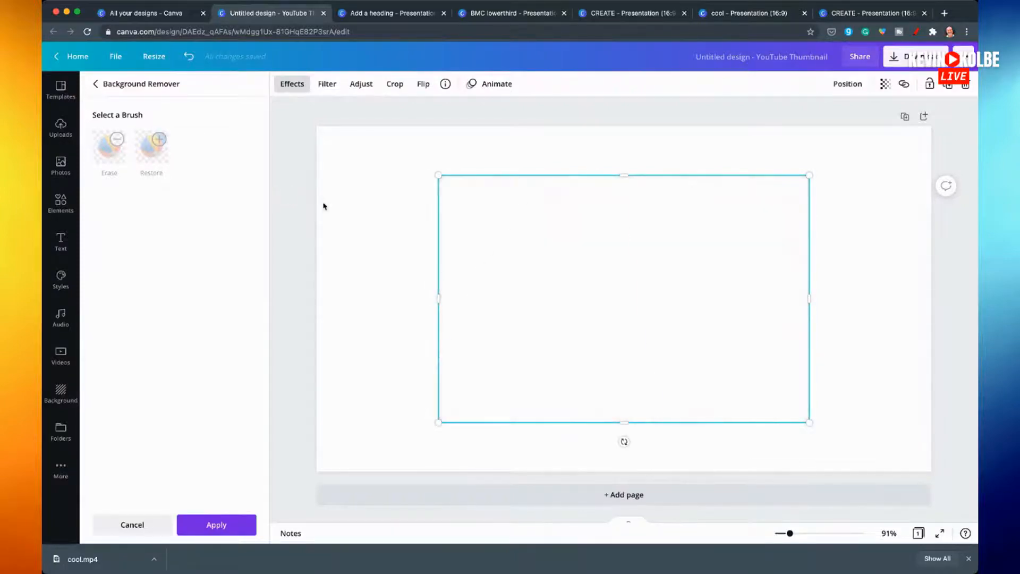
pyautogui.moveTo(807, 298); pyautogui.dragTo(667, 304)
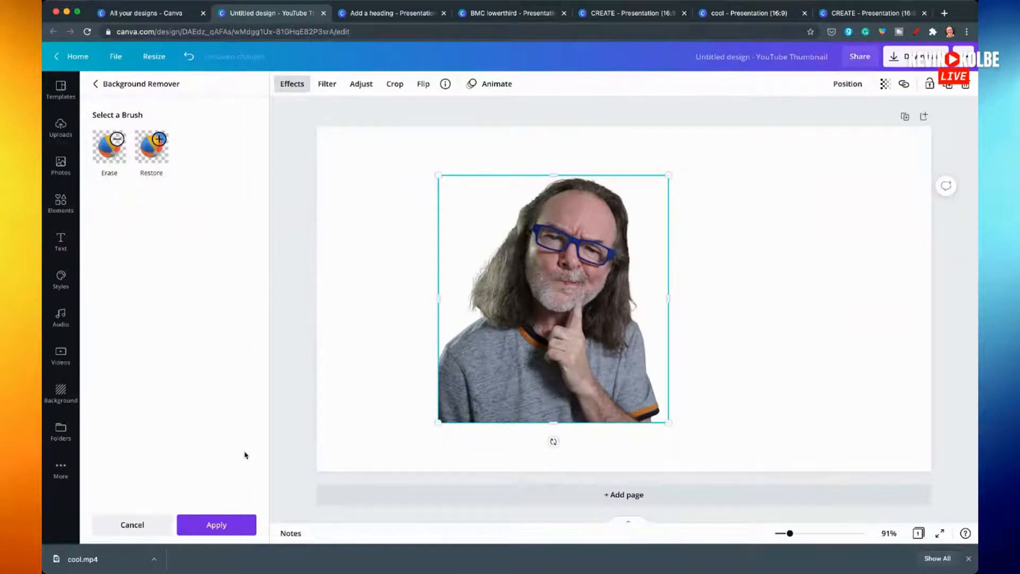
pyautogui.click(217, 525)
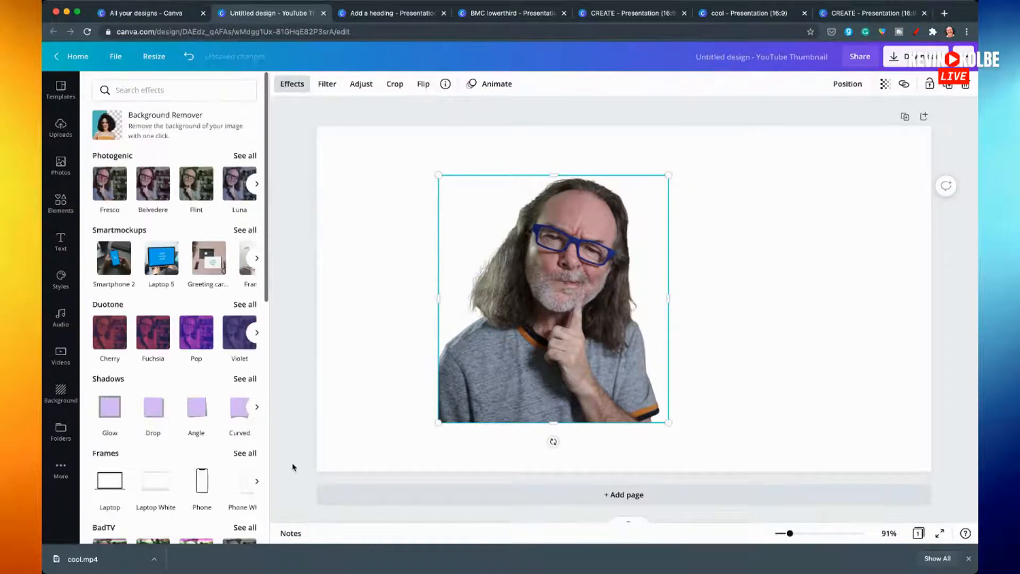
# - Set the recently used blue gradient as the thumbnail's background
pyautogui.click(62, 394)
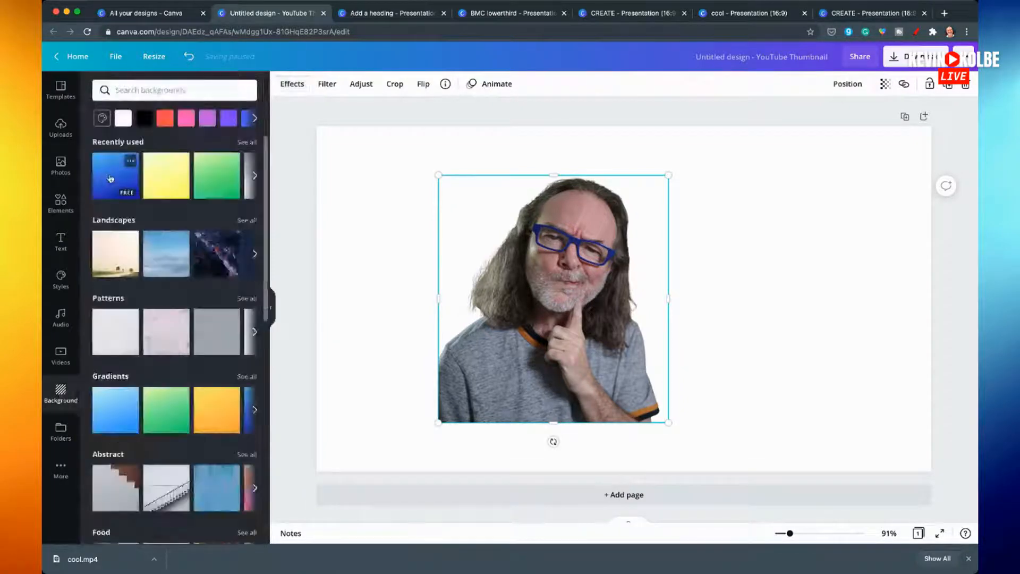
pyautogui.click(110, 179)
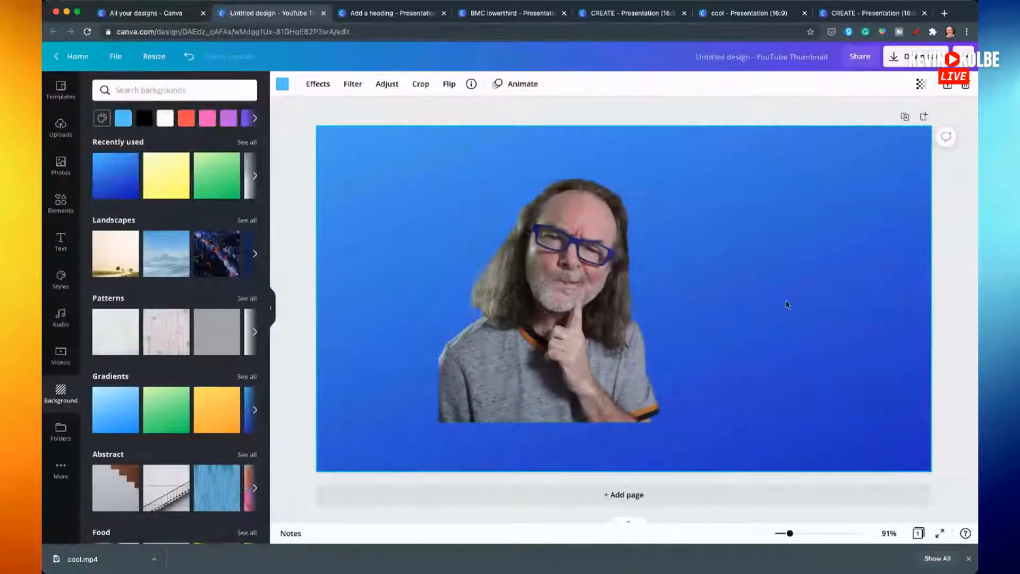
pyautogui.click(271, 309)
# - Enlarge the cutout of the man and position it so his head and shoulders fill the left half of the thumbnail
pyautogui.click(431, 319)
pyautogui.moveTo(573, 422); pyautogui.dragTo(667, 521)
pyautogui.moveTo(344, 176); pyautogui.dragTo(143, 110)
pyautogui.moveTo(469, 242); pyautogui.dragTo(395, 314)
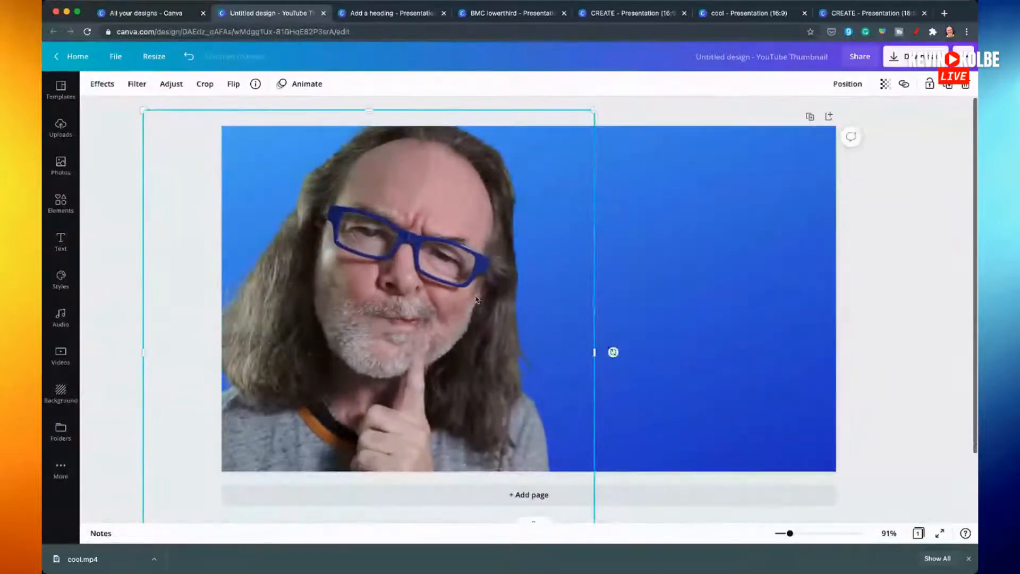
# - Adjust the man's photo to contrast 31 and blur -6
pyautogui.click(176, 85)
pyautogui.moveTo(186, 134); pyautogui.dragTo(197, 132)
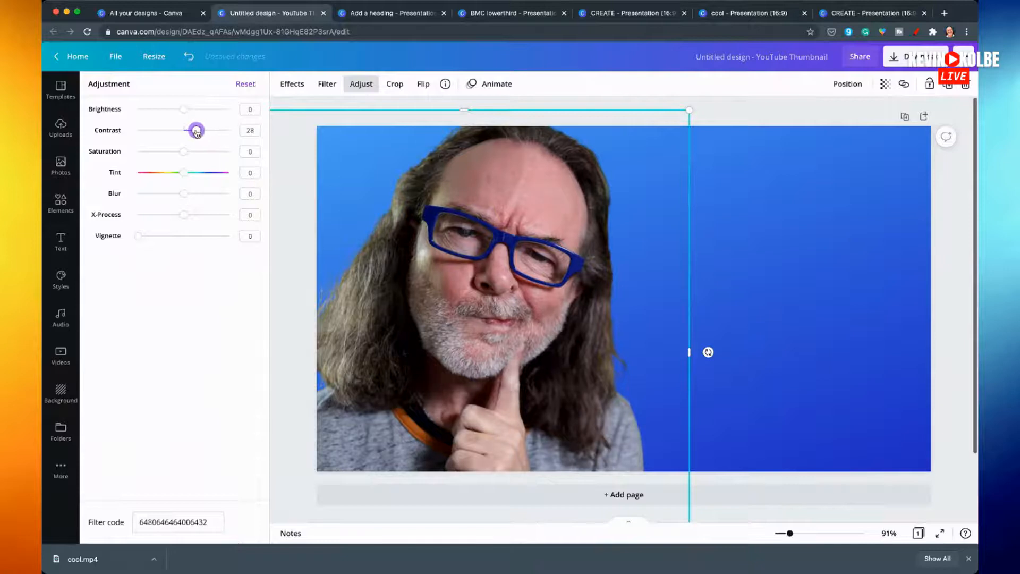
pyautogui.moveTo(185, 200); pyautogui.dragTo(185, 195)
pyautogui.moveTo(181, 196); pyautogui.dragTo(180, 196)
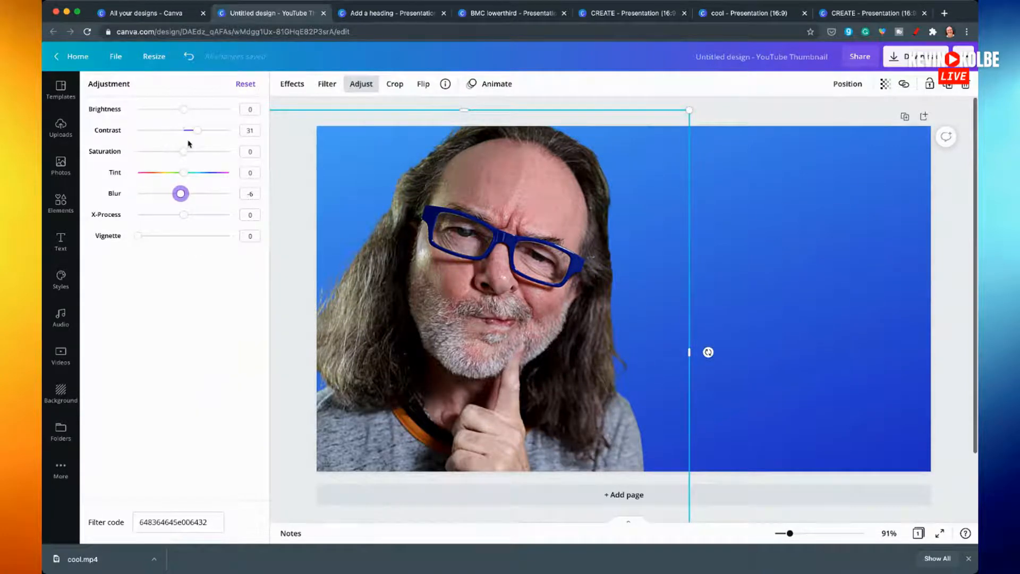
pyautogui.click(181, 110)
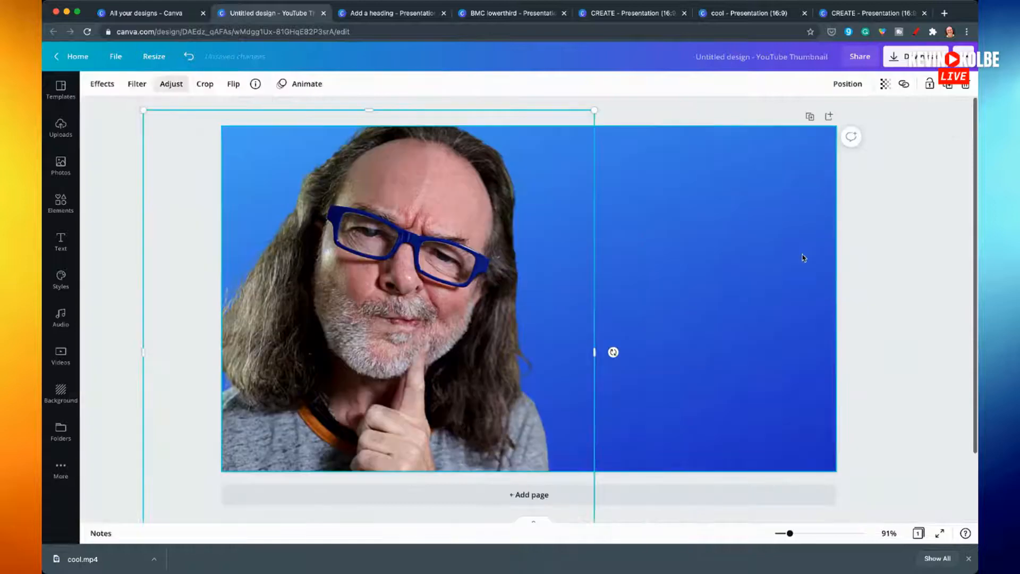
pyautogui.click(803, 256)
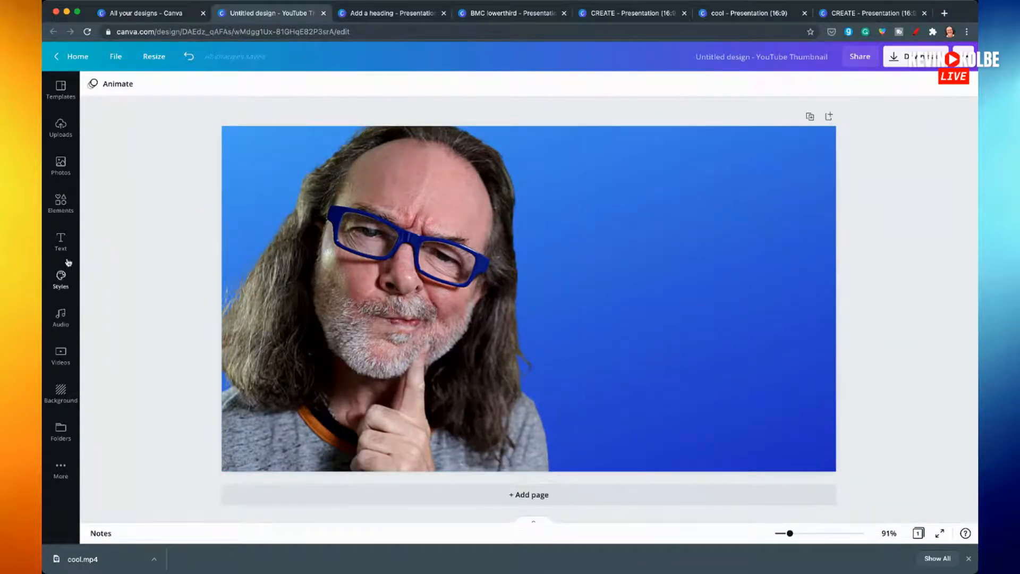
# - Add a heading, enlarge it to font size 48.5, and replace its text with HOW TO USE
pyautogui.click(61, 243)
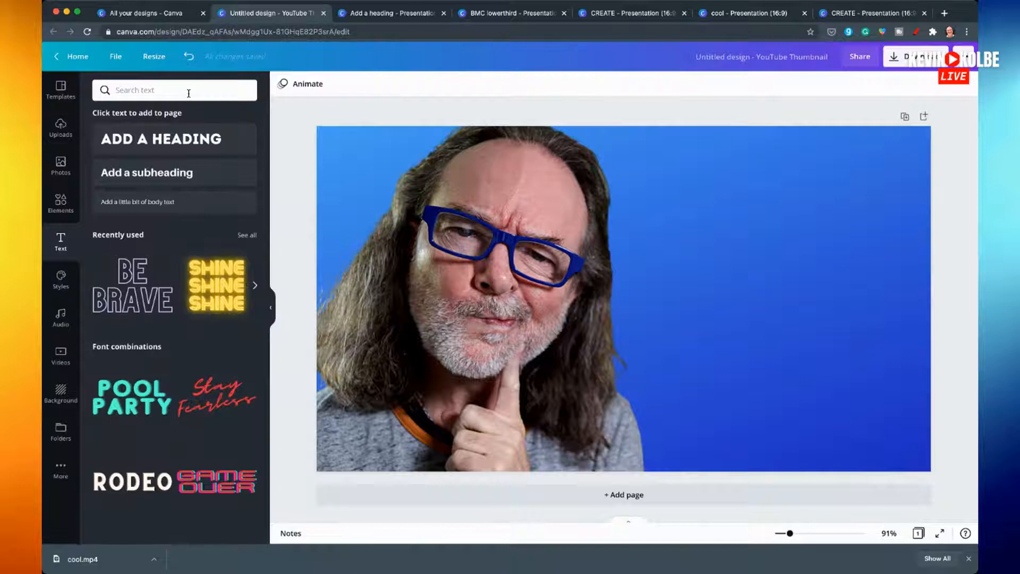
pyautogui.click(180, 139)
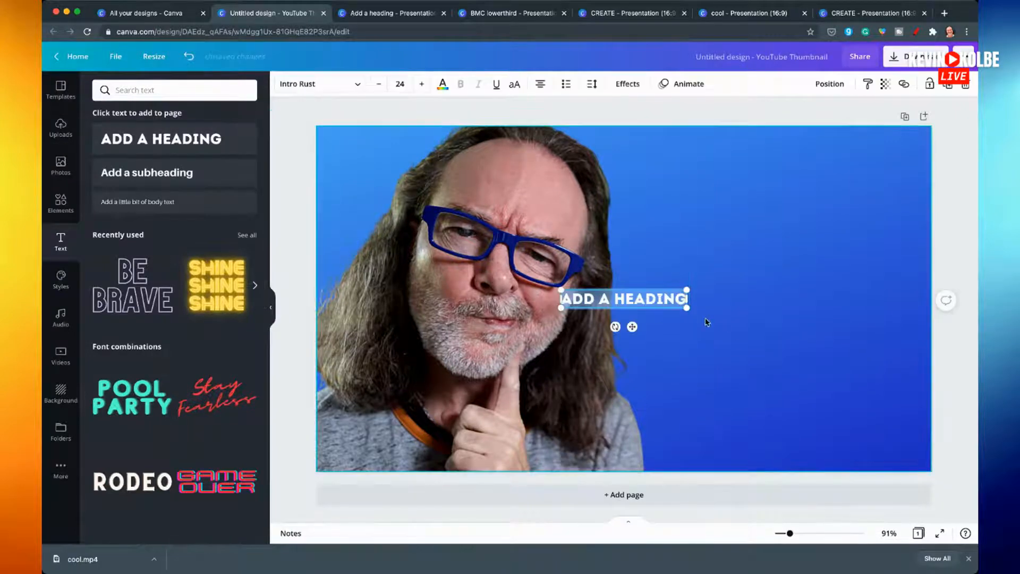
pyautogui.moveTo(686, 309); pyautogui.dragTo(814, 326)
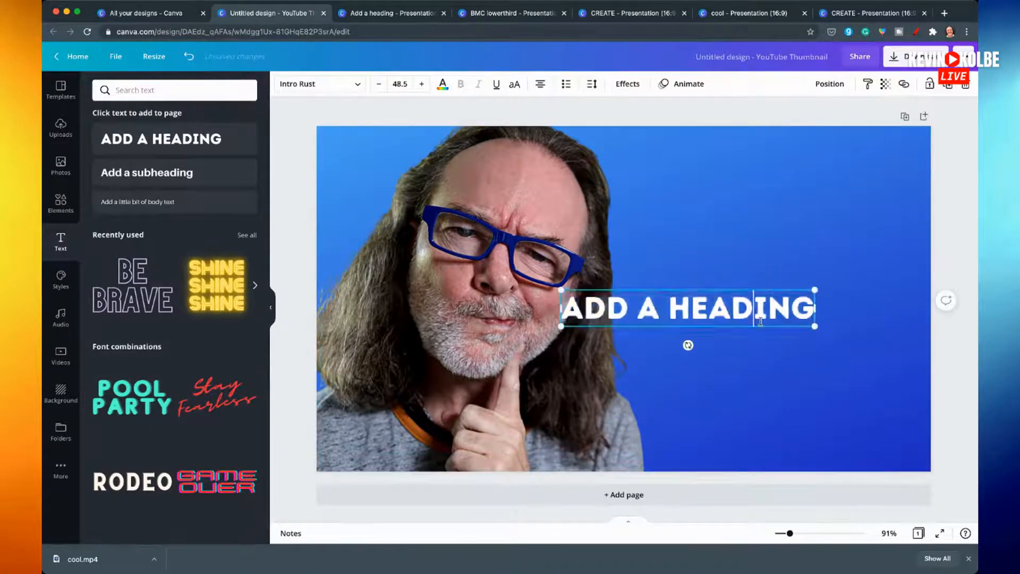
pyautogui.write('HWO')
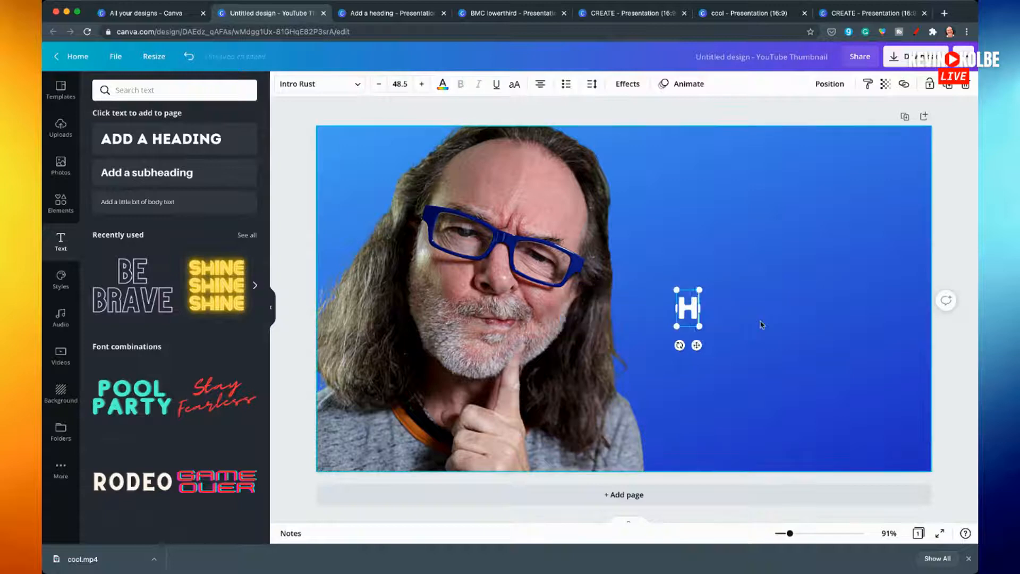
pyautogui.press('BackSpace')
pyautogui.press('BackSpace')
pyautogui.write('OW TO USE')
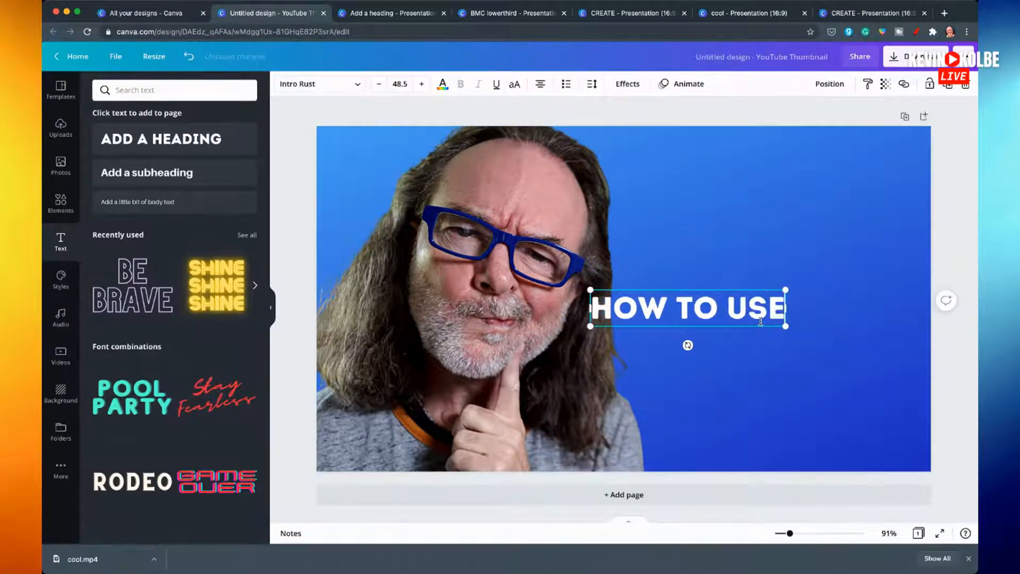
# - Enlarge the HOW TO USE heading to font size 76 and place it beside the man's face
pyautogui.moveTo(785, 325); pyautogui.dragTo(776, 376)
pyautogui.click(776, 379)
pyautogui.moveTo(667, 310); pyautogui.dragTo(677, 231)
# - Shift the man's cutout slightly left so it clears the HOW TO USE heading
pyautogui.moveTo(526, 334); pyautogui.dragTo(502, 336)
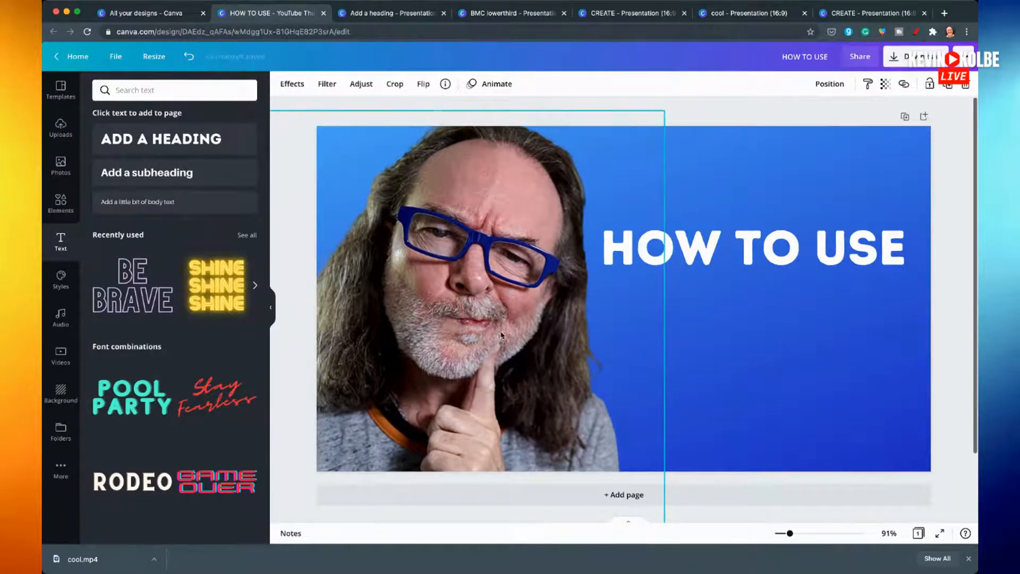
pyautogui.click(271, 308)
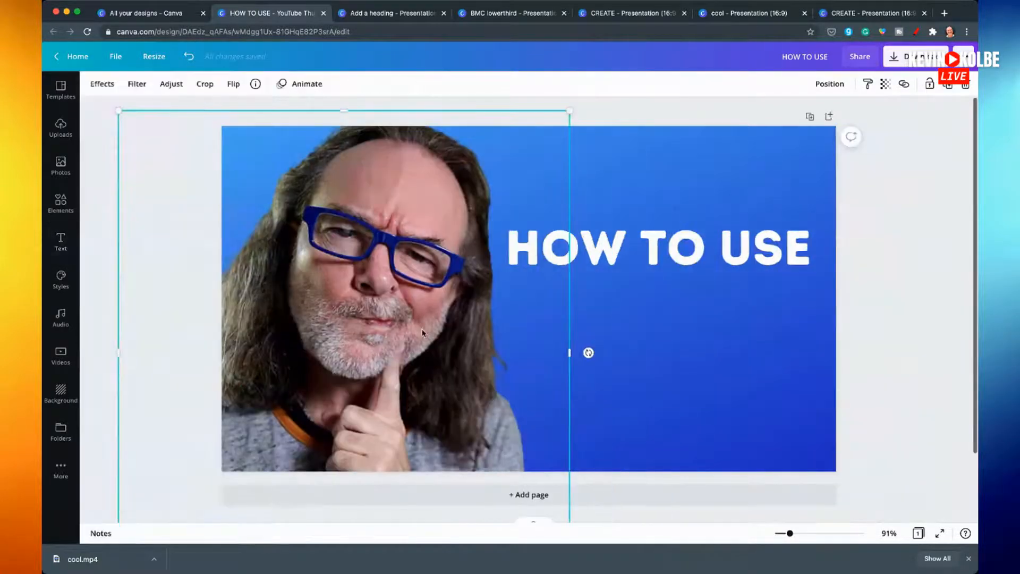
pyautogui.moveTo(421, 332); pyautogui.dragTo(419, 328)
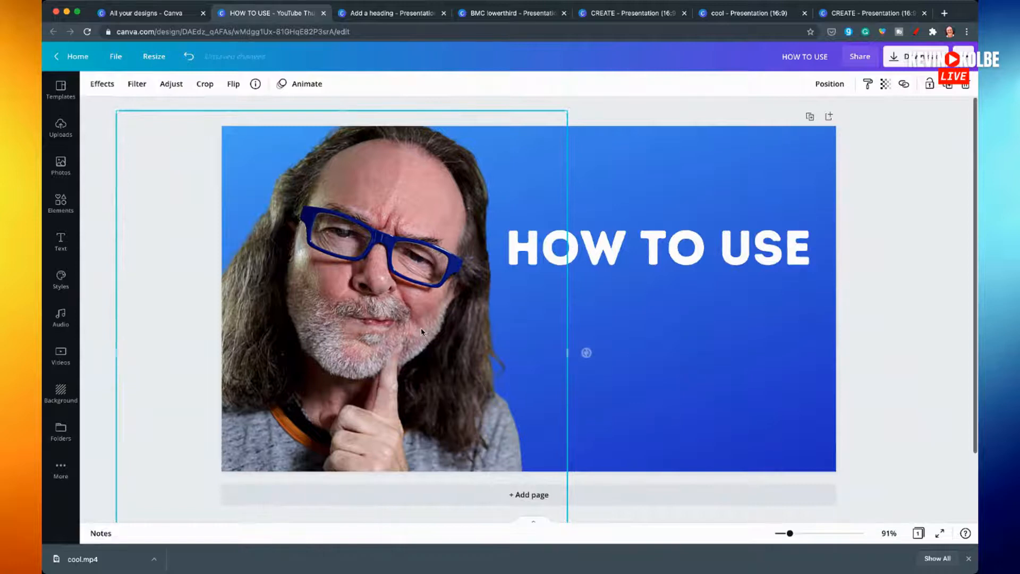
pyautogui.click(932, 91)
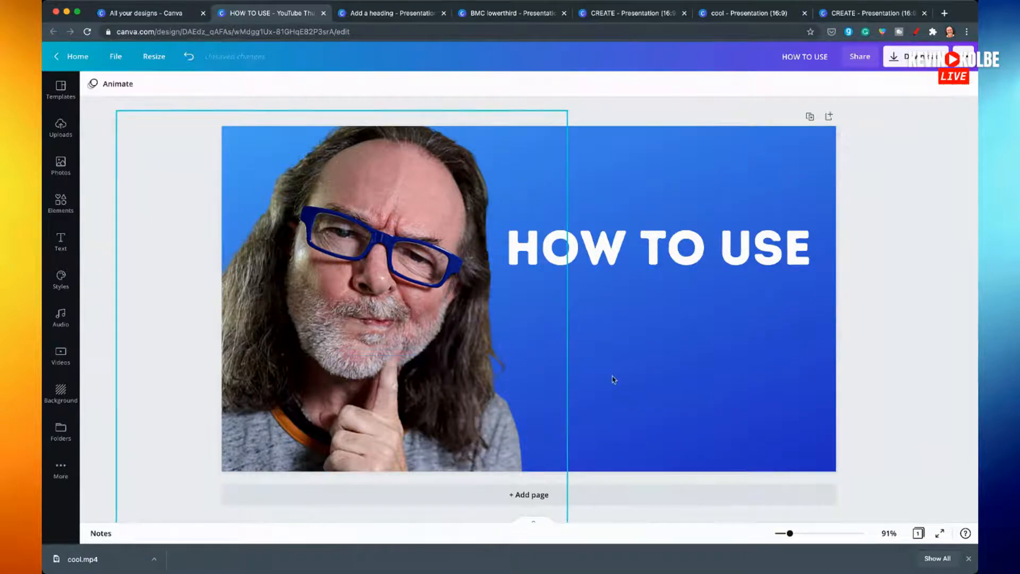
pyautogui.click(658, 350)
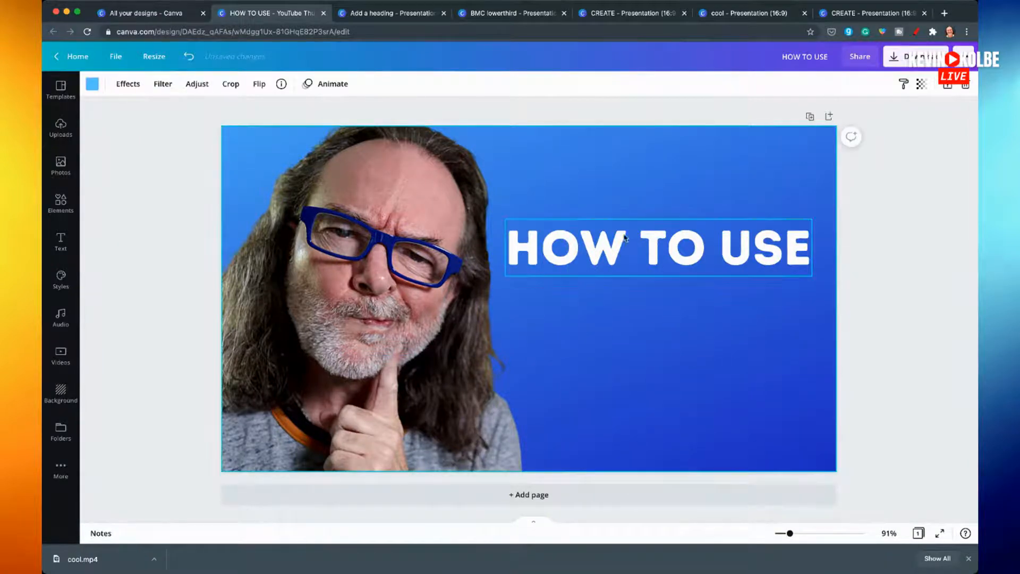
# - Widen the HOW TO USE heading on both sides to font size 81.6
pyautogui.click(539, 268)
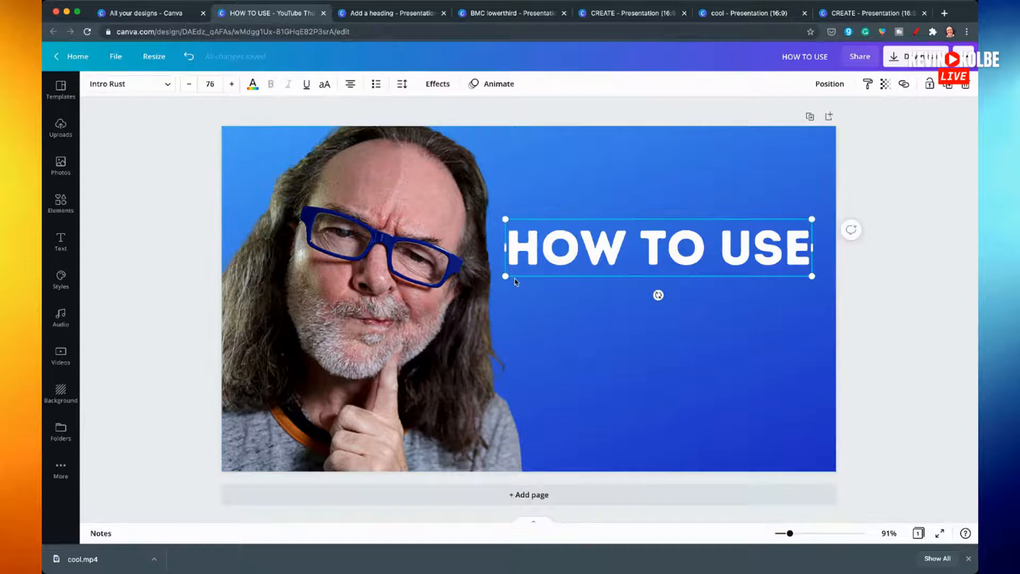
pyautogui.moveTo(505, 276); pyautogui.dragTo(489, 278)
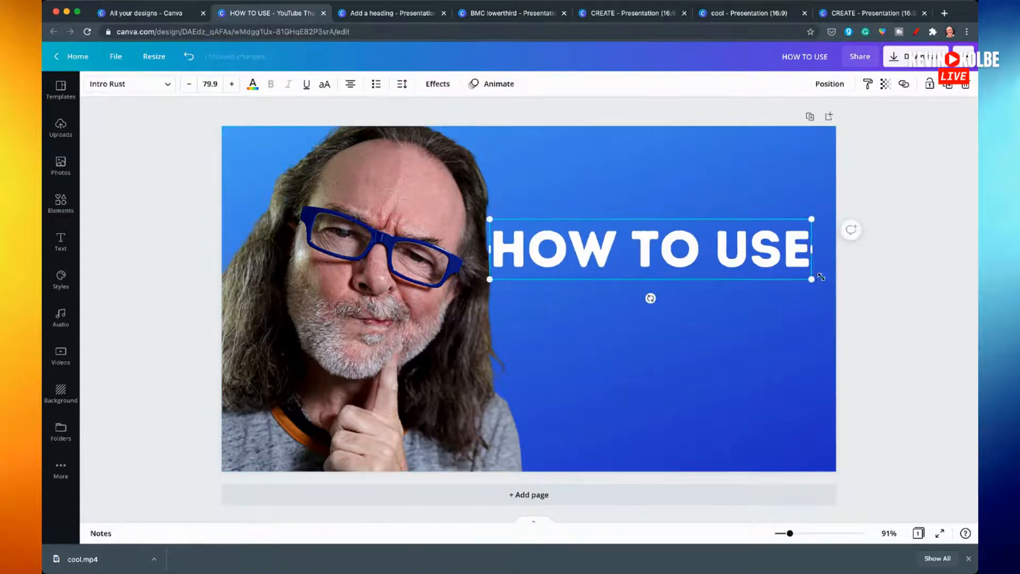
pyautogui.moveTo(813, 280); pyautogui.dragTo(818, 280)
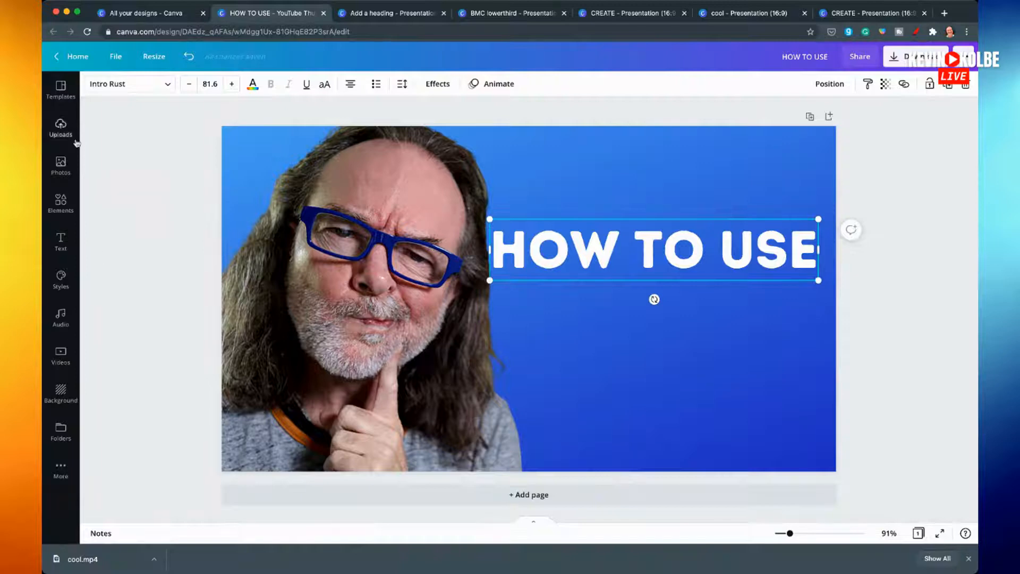
# - Add a square shape and reshape it into a bar behind the full width of the HOW TO USE heading
pyautogui.click(60, 202)
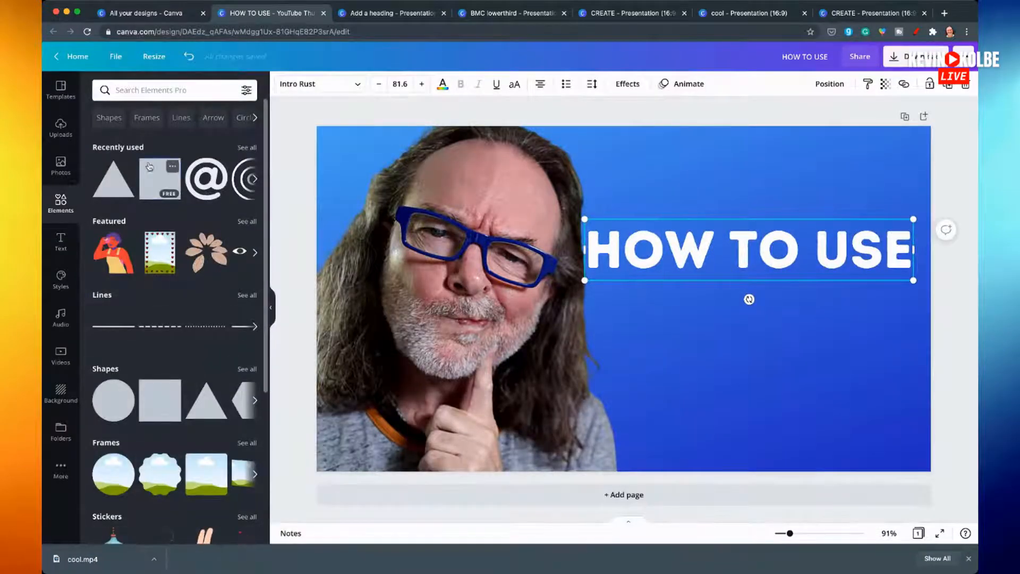
pyautogui.click(160, 179)
pyautogui.moveTo(624, 395); pyautogui.dragTo(624, 280)
pyautogui.moveTo(626, 197); pyautogui.dragTo(625, 220)
pyautogui.moveTo(563, 253); pyautogui.dragTo(613, 252)
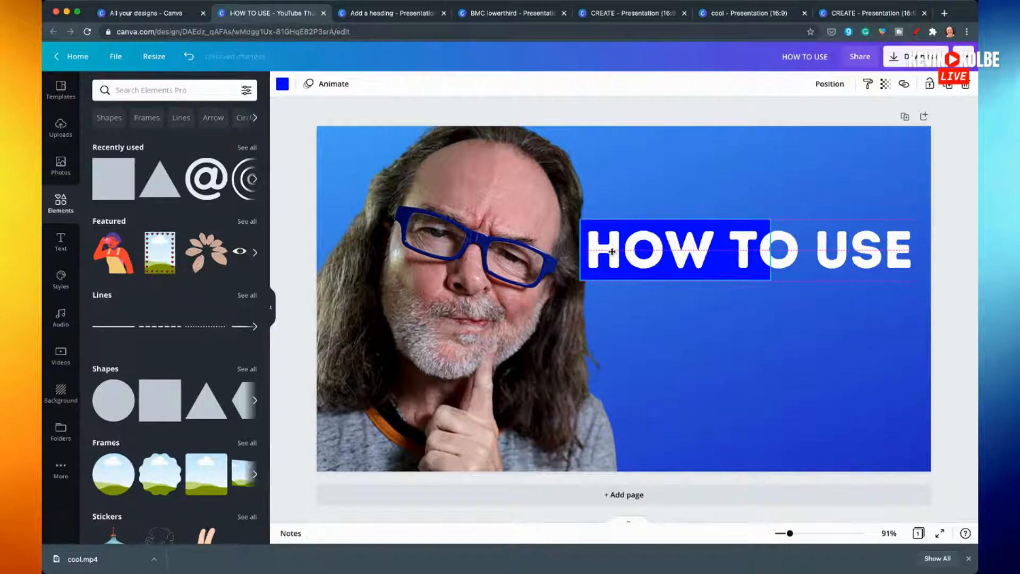
pyautogui.moveTo(775, 252); pyautogui.dragTo(922, 252)
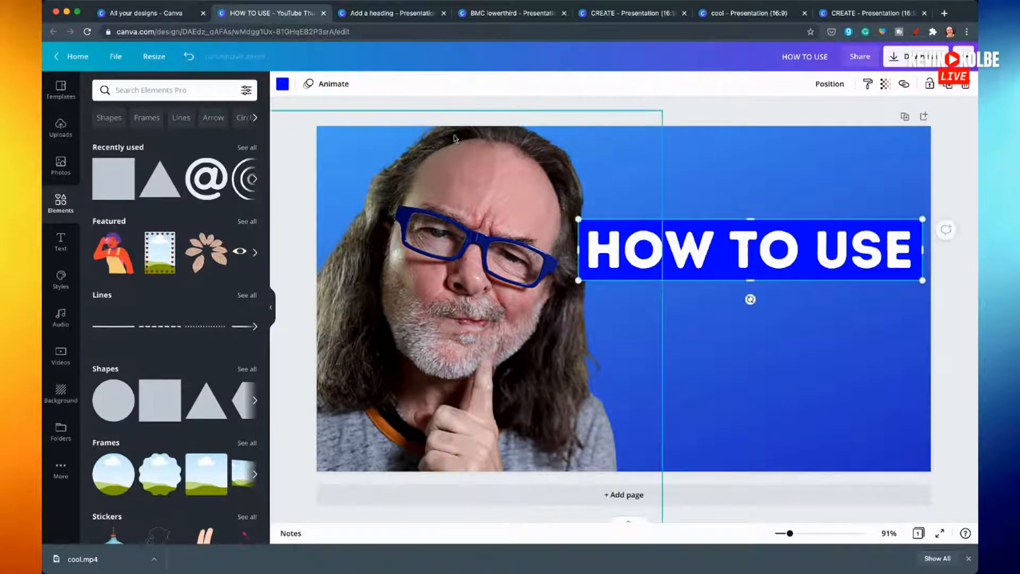
# - Recolor the bar behind the heading to the black brand color
pyautogui.click(282, 83)
pyautogui.click(160, 213)
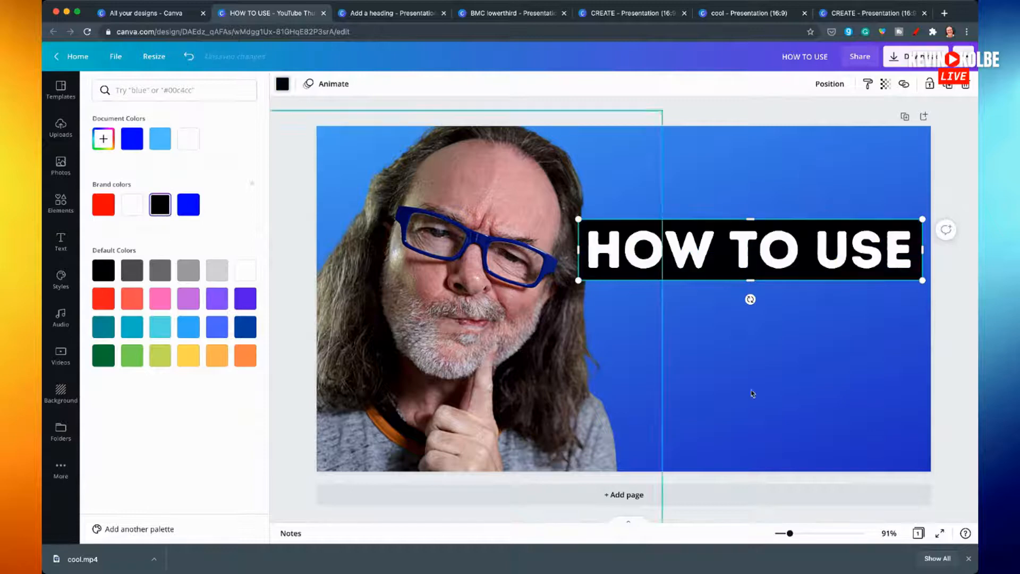
pyautogui.click(779, 391)
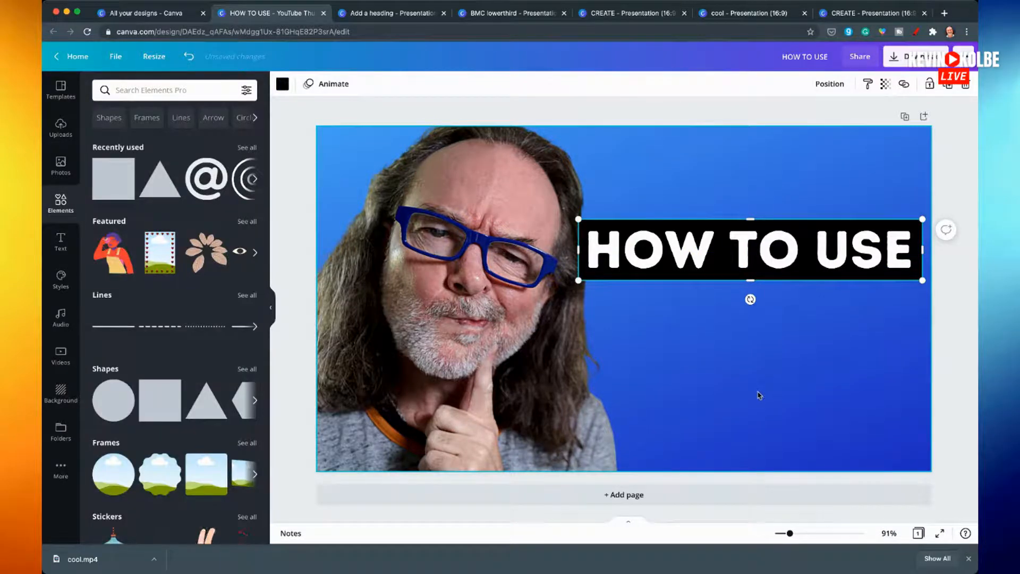
pyautogui.click(760, 395)
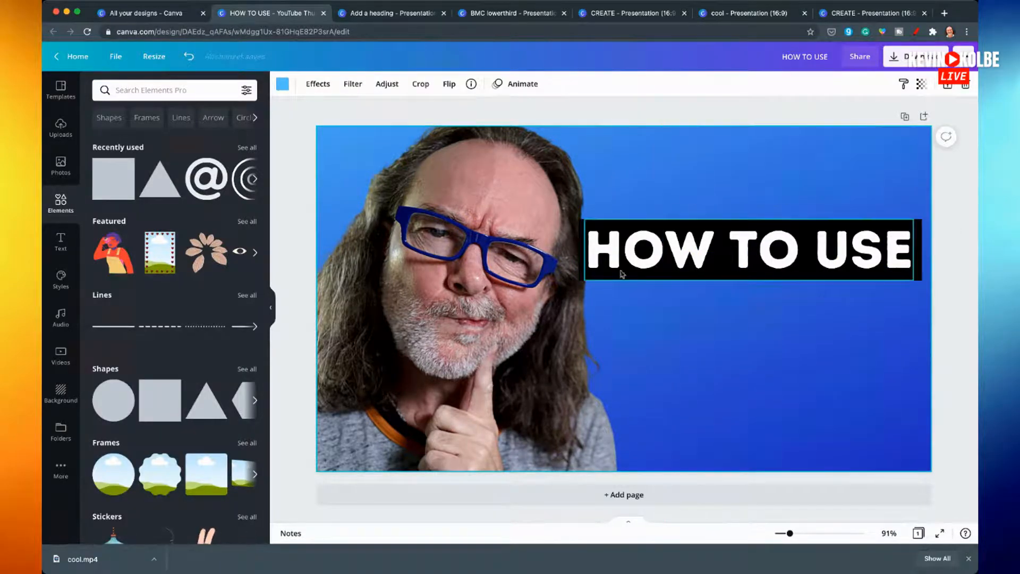
# - Change the HOW TO USE heading's text color to yellow, #FFFF00
pyautogui.click(716, 274)
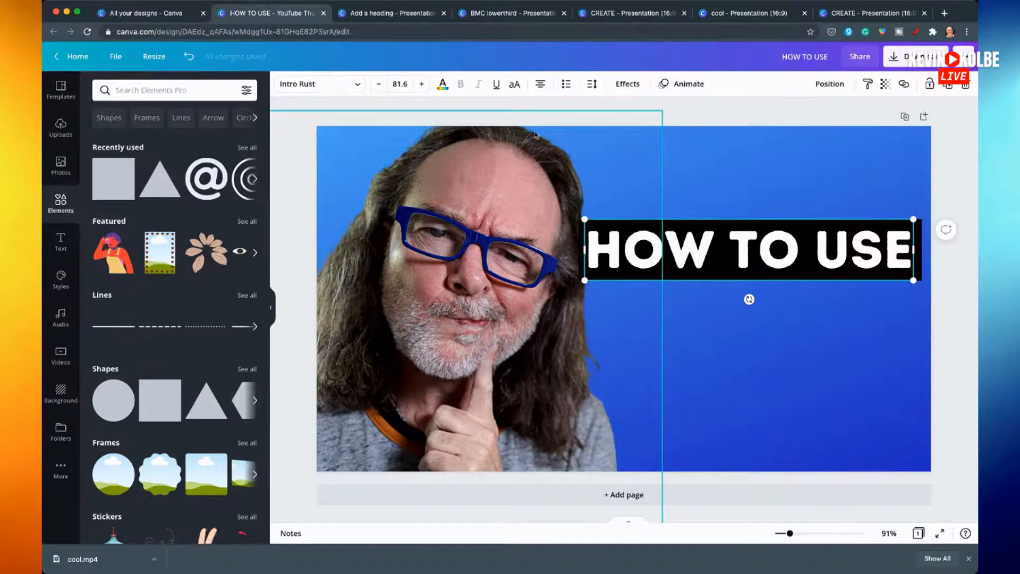
pyautogui.click(443, 89)
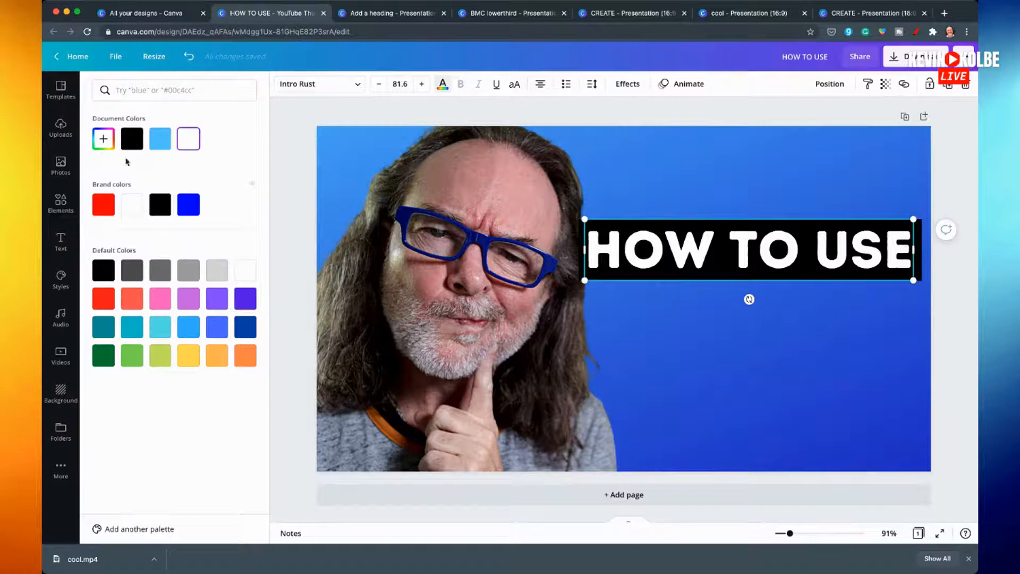
pyautogui.click(104, 138)
pyautogui.click(191, 242)
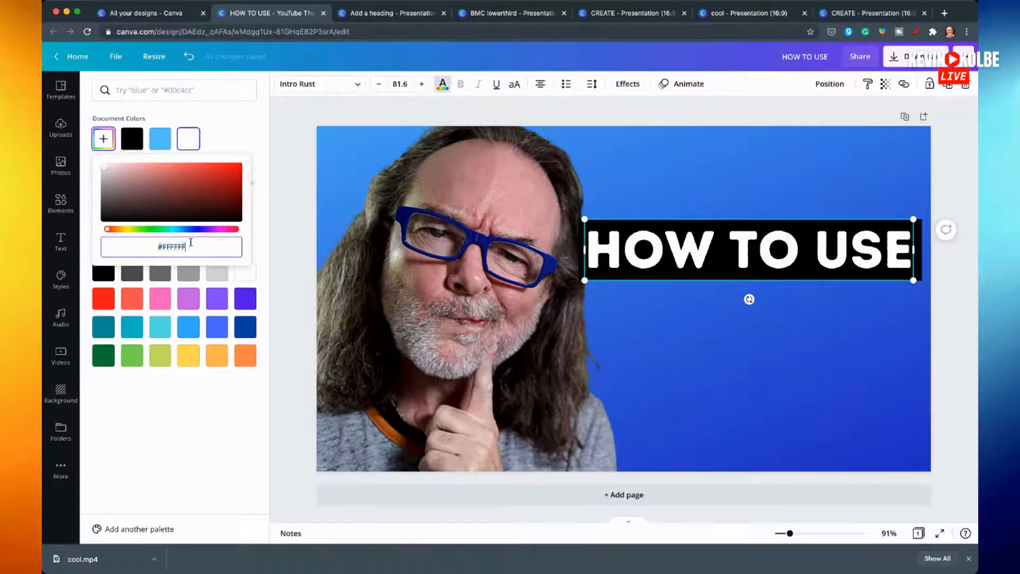
pyautogui.press('BackSpace')
pyautogui.press('BackSpace')
pyautogui.write('00')
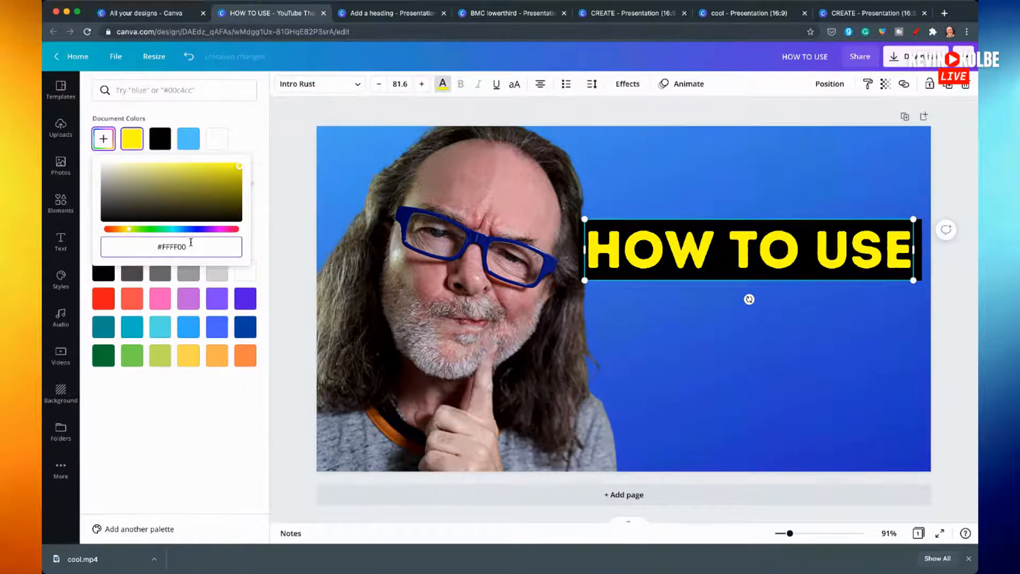
pyautogui.click(664, 409)
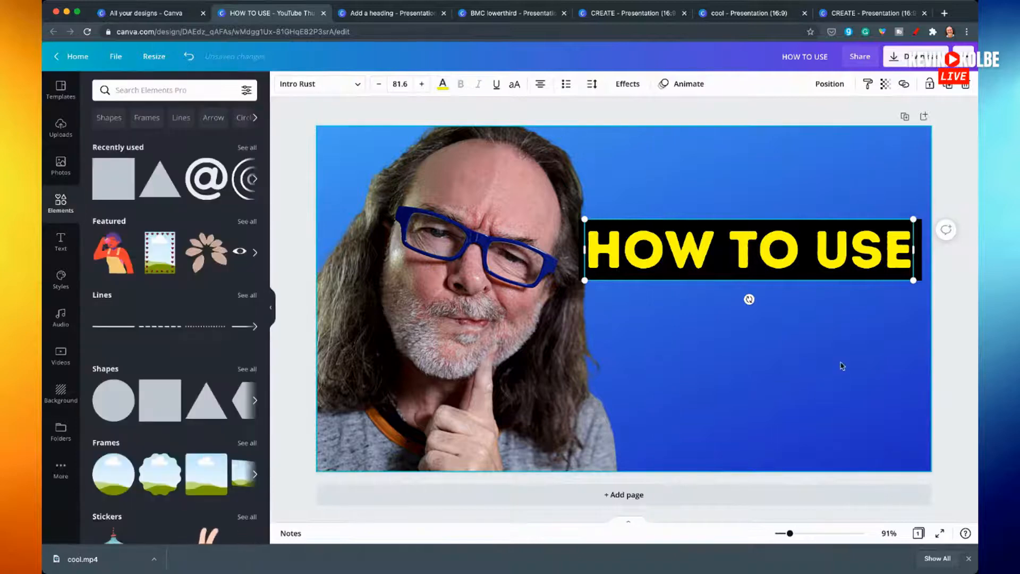
# - Change the HOW TO USE heading's text color to the white brand color
pyautogui.click(781, 241)
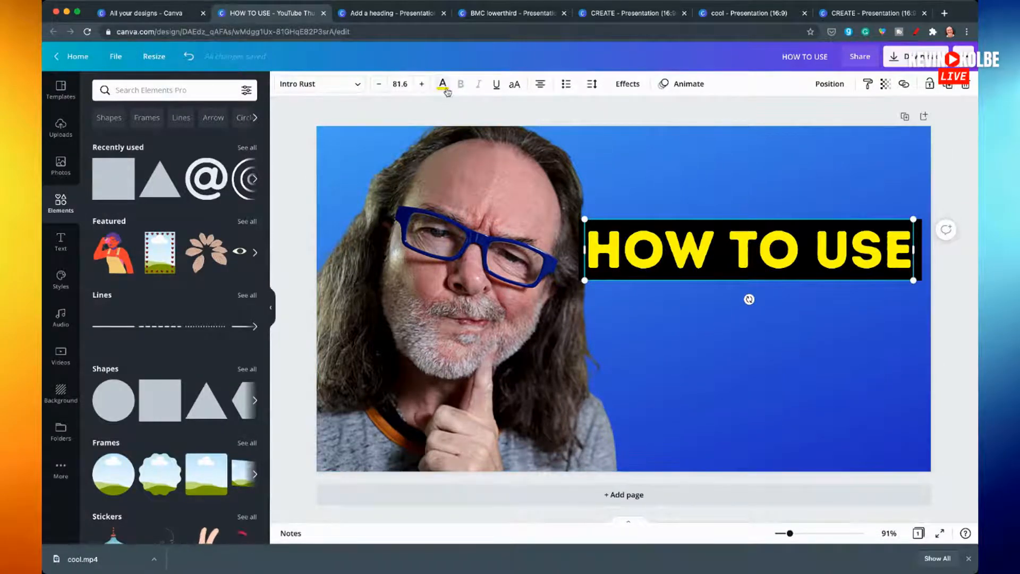
pyautogui.click(444, 88)
pyautogui.click(133, 204)
pyautogui.click(854, 314)
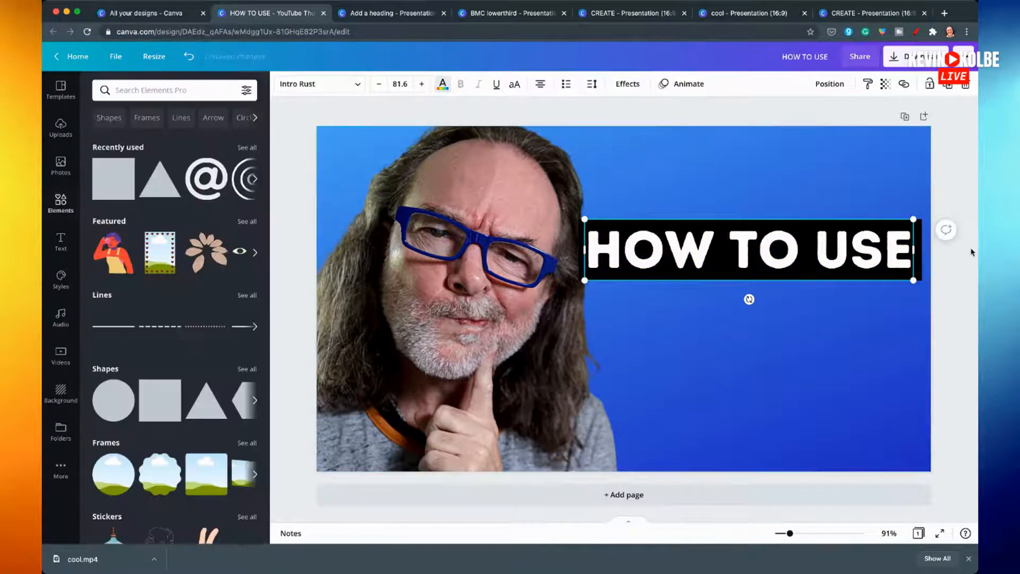
# - Recolor the bar behind the heading to yellow, #FFFF00
pyautogui.click(925, 256)
pyautogui.click(920, 258)
pyautogui.click(283, 84)
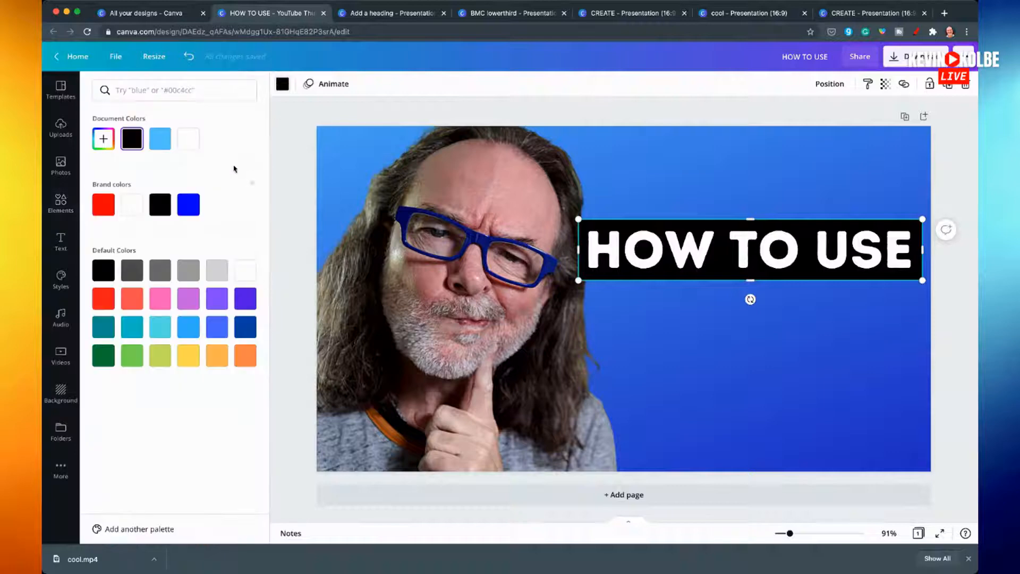
pyautogui.click(100, 134)
pyautogui.click(199, 246)
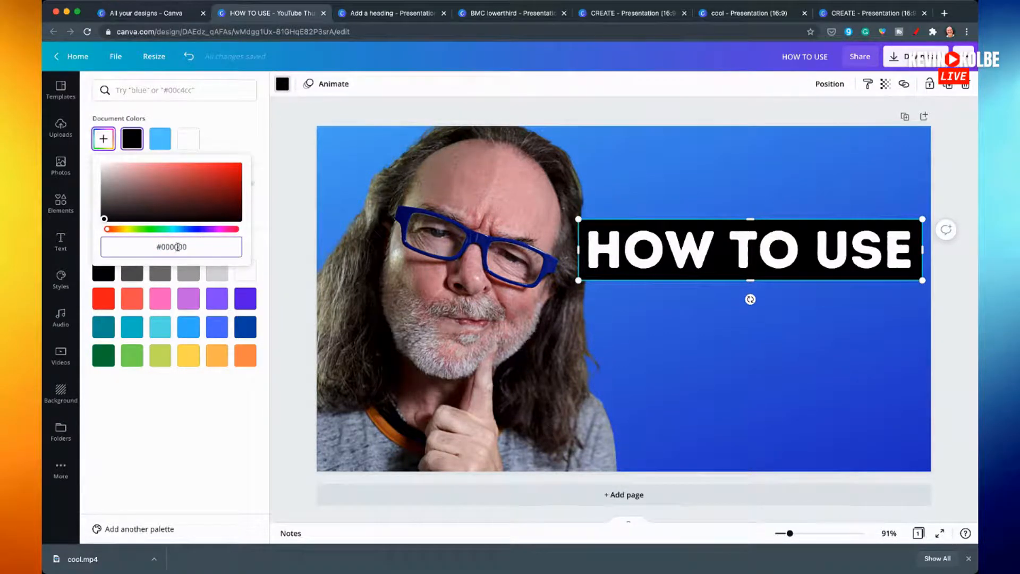
pyautogui.write('FFFF')
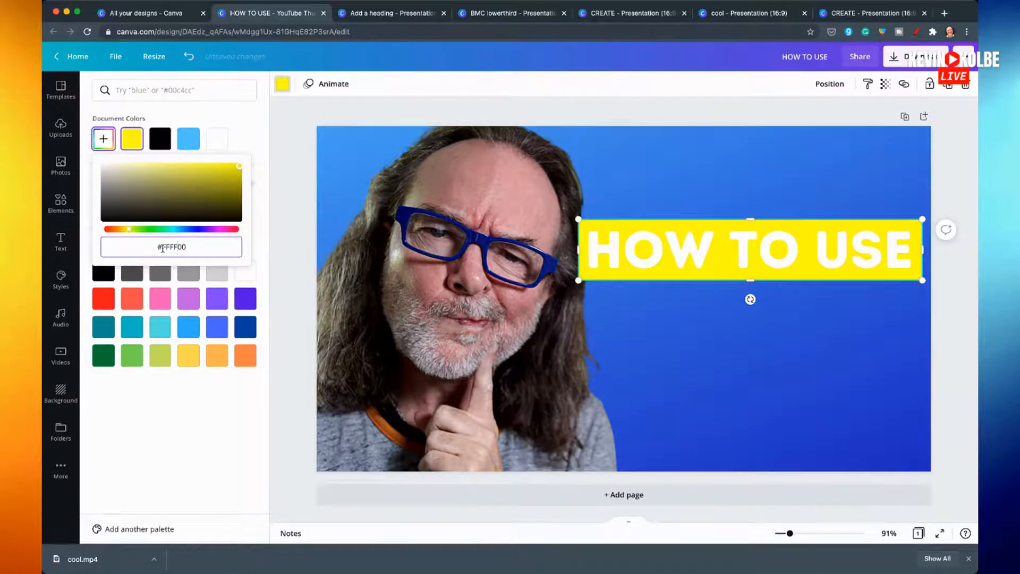
# - Change the HOW TO USE heading's text color to the black brand color
pyautogui.click(651, 241)
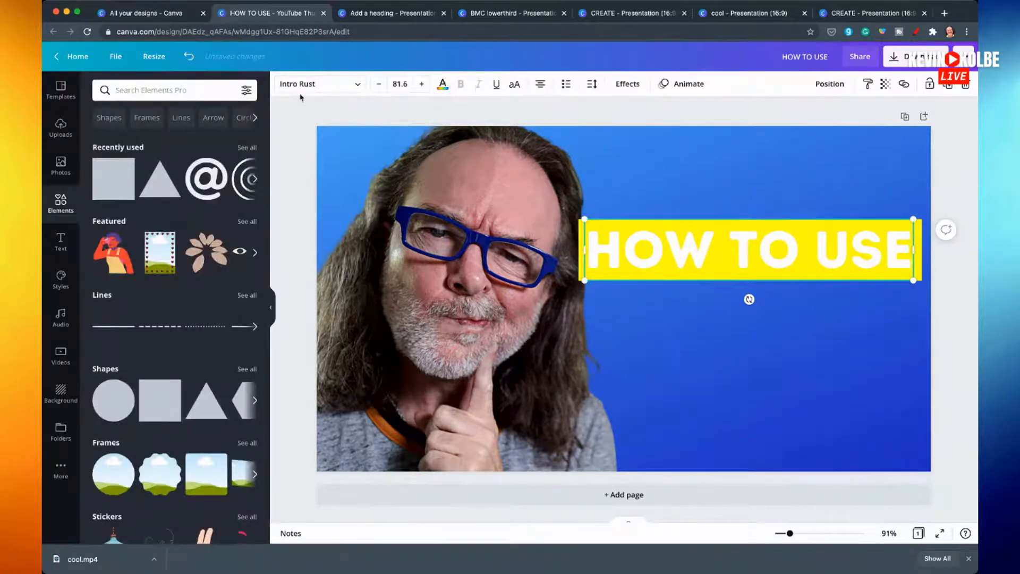
pyautogui.click(443, 83)
pyautogui.click(160, 204)
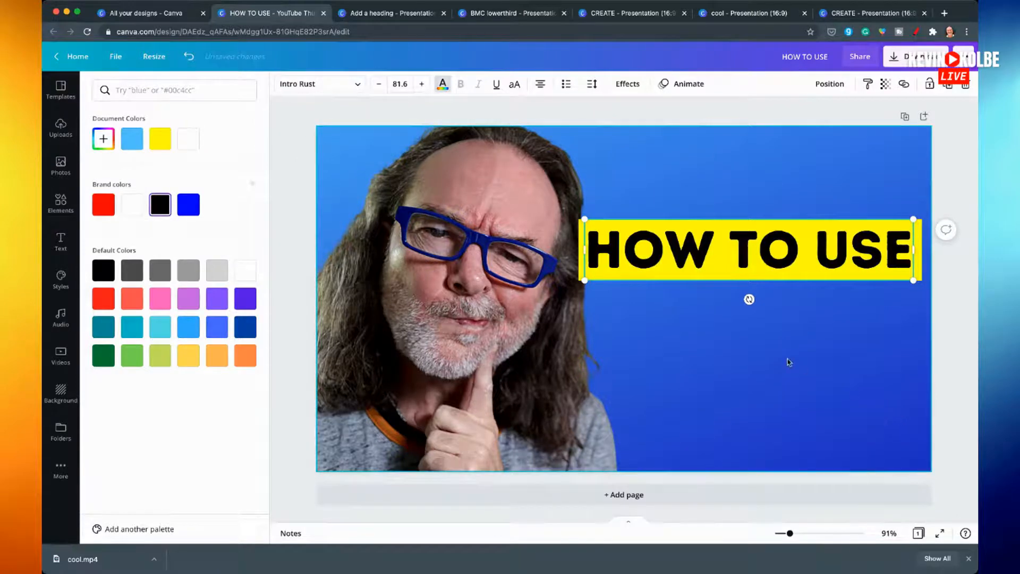
# - Group the heading with its yellow bar, enlarge the group to font size 87.6 and align it to the page's right edge
pyautogui.click(789, 361)
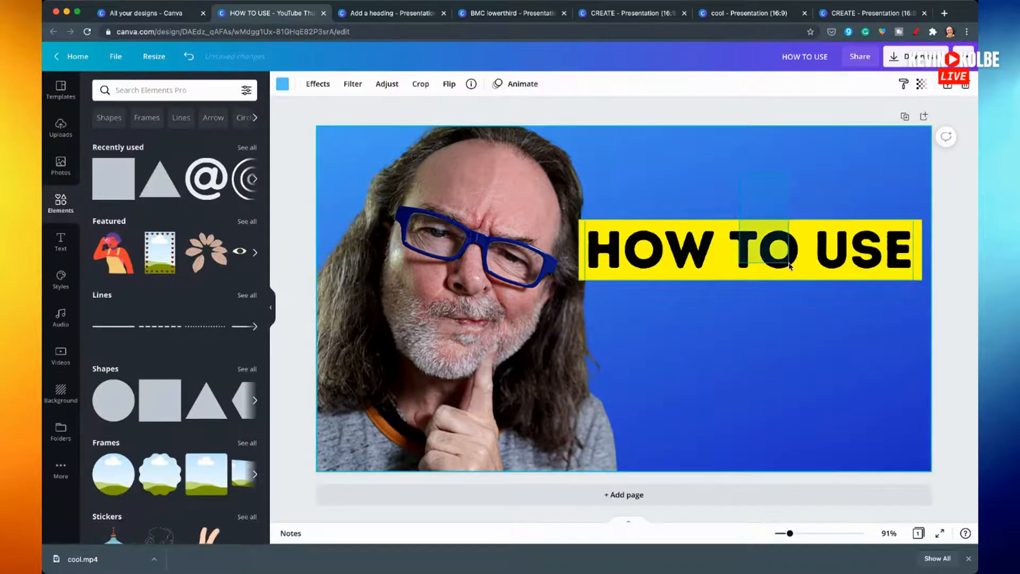
pyautogui.click(773, 236)
pyautogui.moveTo(578, 280); pyautogui.dragTo(553, 285)
pyautogui.click(703, 264)
pyautogui.moveTo(703, 264); pyautogui.dragTo(712, 264)
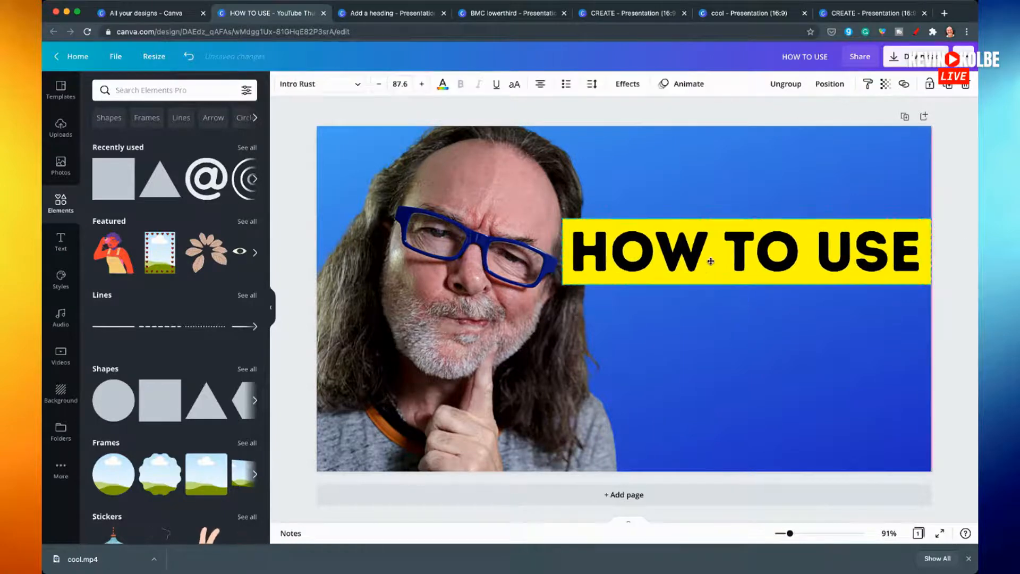
# - Send the heading and bar group backward so it sits behind the man's photo
pyautogui.click(824, 84)
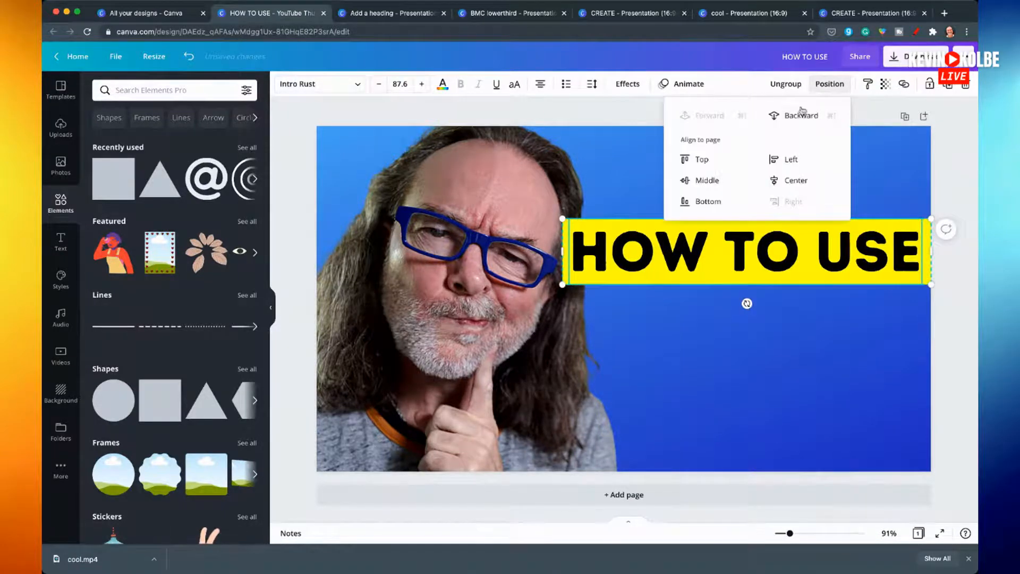
pyautogui.click(802, 112)
pyautogui.click(823, 407)
# - Move the heading group up and shrink it to fit between the man's hair and the page's right edge
pyautogui.click(692, 249)
pyautogui.moveTo(691, 249); pyautogui.dragTo(700, 252)
pyautogui.moveTo(701, 270); pyautogui.dragTo(702, 220)
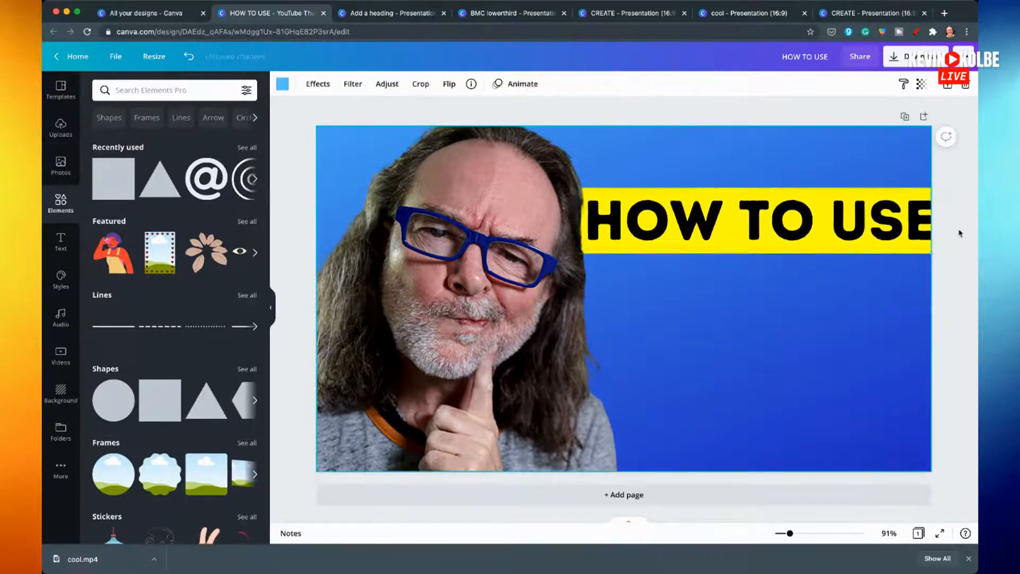
pyautogui.moveTo(942, 253); pyautogui.dragTo(911, 246)
pyautogui.moveTo(765, 215); pyautogui.dragTo(774, 218)
pyautogui.click(760, 319)
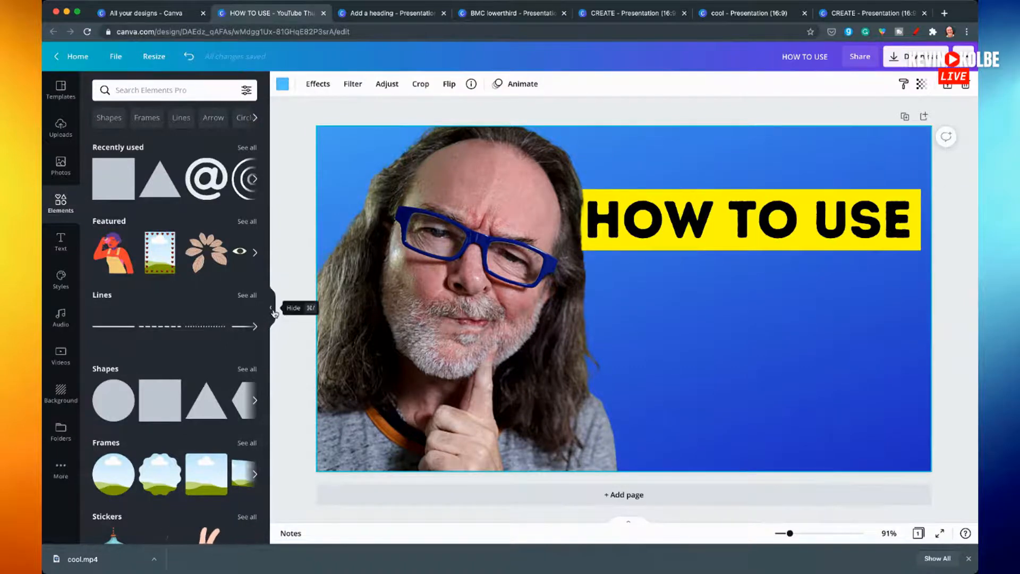
# - Search the elements for "canva" and place the round teal Canva logo below the heading
pyautogui.click(196, 89)
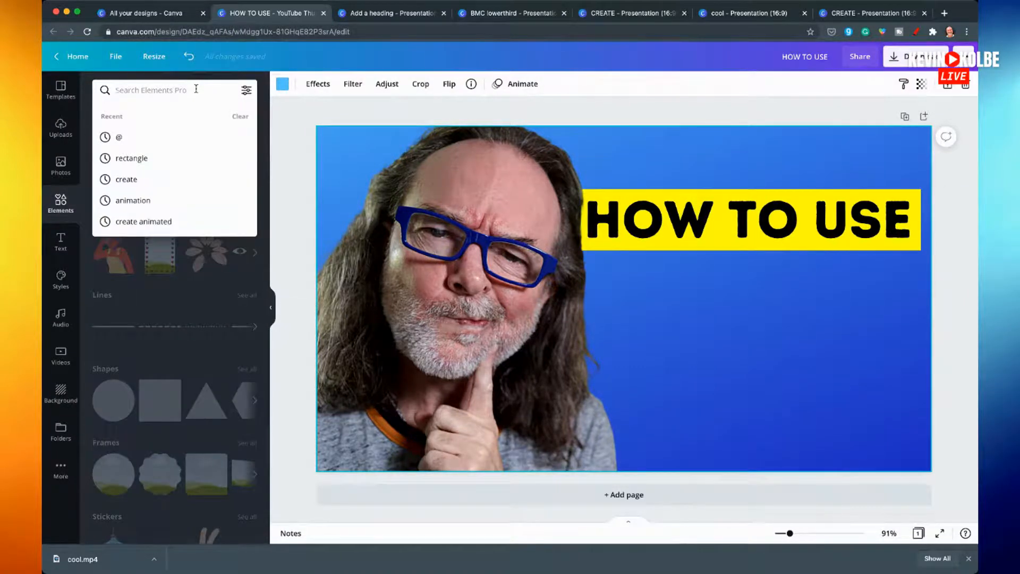
pyautogui.write('canva')
pyautogui.press('Return')
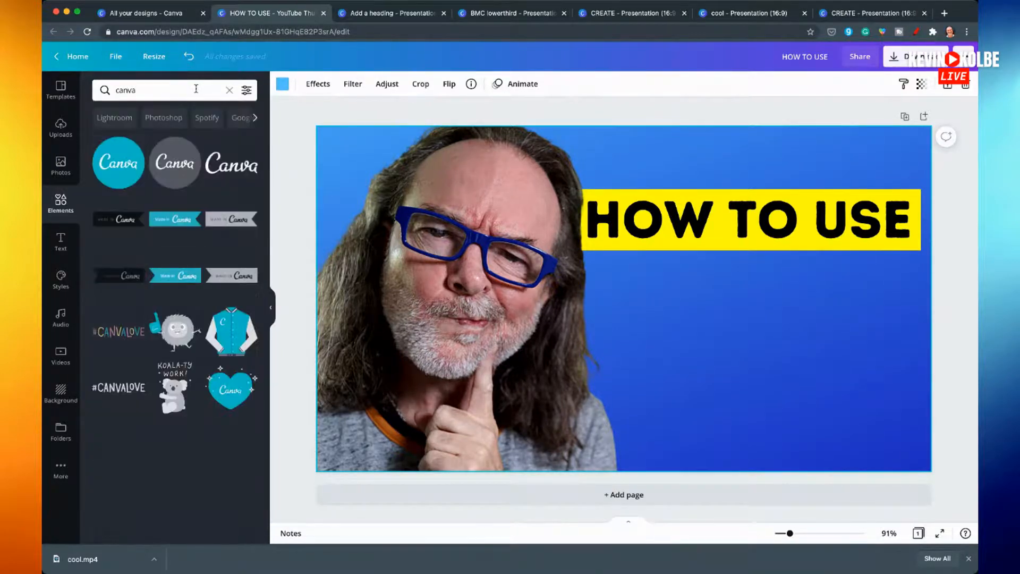
pyautogui.click(118, 163)
pyautogui.moveTo(681, 340); pyautogui.dragTo(818, 380)
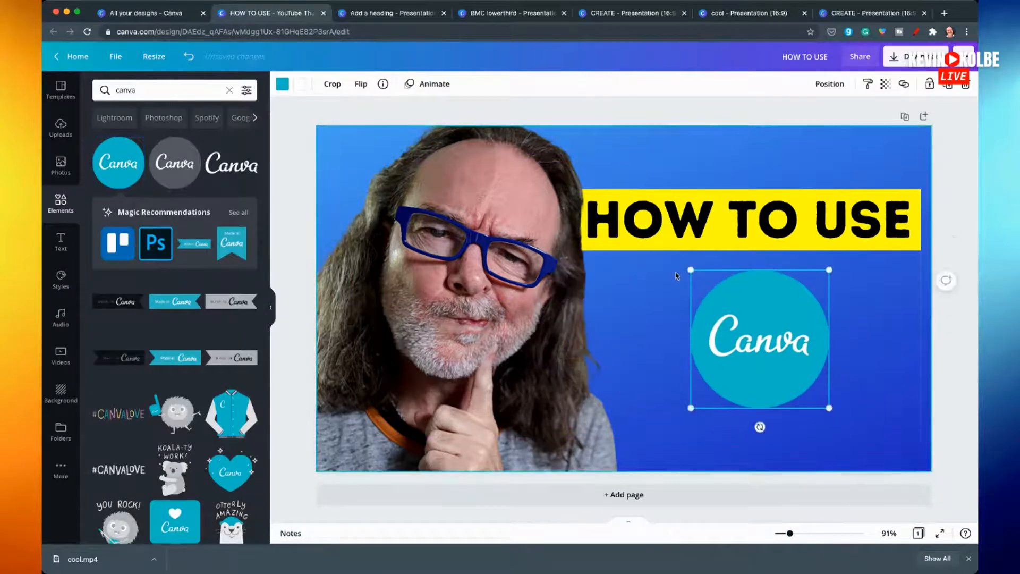
# - Replace the blue gradient background with the light grey-white textured pattern
pyautogui.click(846, 155)
pyautogui.click(284, 85)
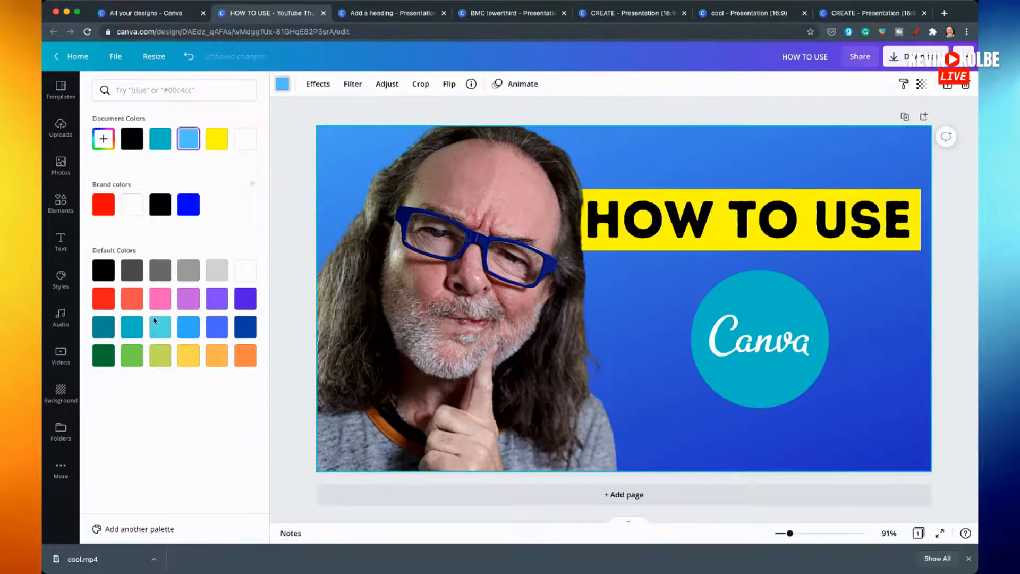
pyautogui.click(61, 394)
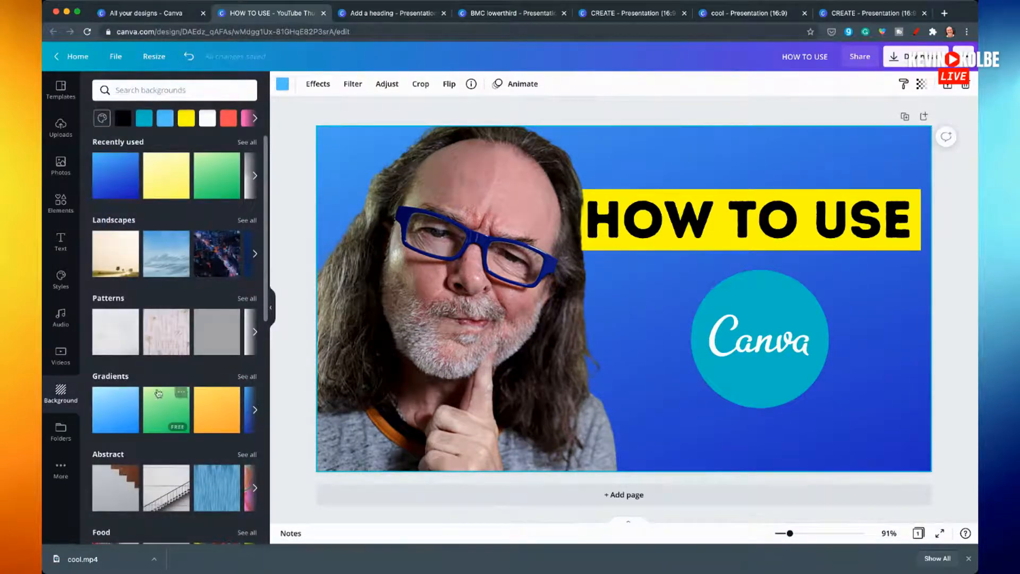
pyautogui.click(126, 340)
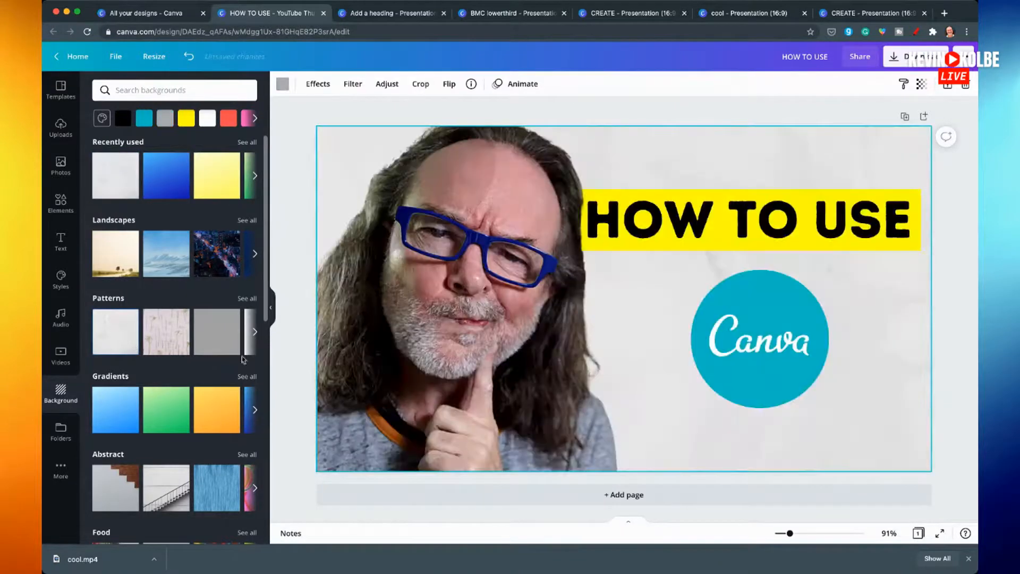
# - Enlarge the round Canva logo and position it just beneath the yellow heading bar
pyautogui.click(738, 363)
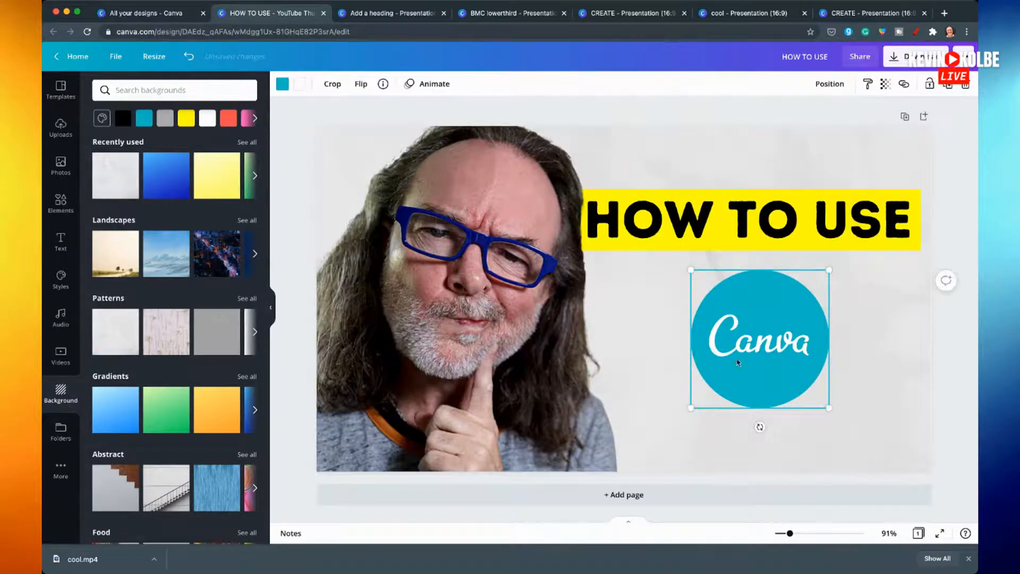
pyautogui.moveTo(693, 403); pyautogui.dragTo(654, 446)
pyautogui.moveTo(759, 397); pyautogui.dragTo(767, 379)
pyautogui.click(892, 387)
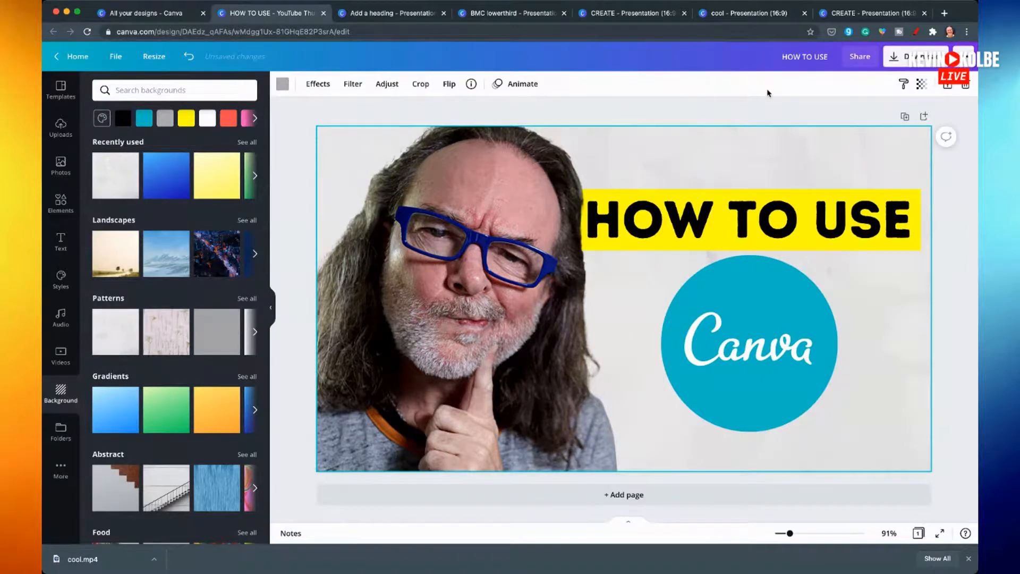
# - Hide the side panel and preview the thumbnail at 26% zoom, returning to 73%
pyautogui.click(271, 307)
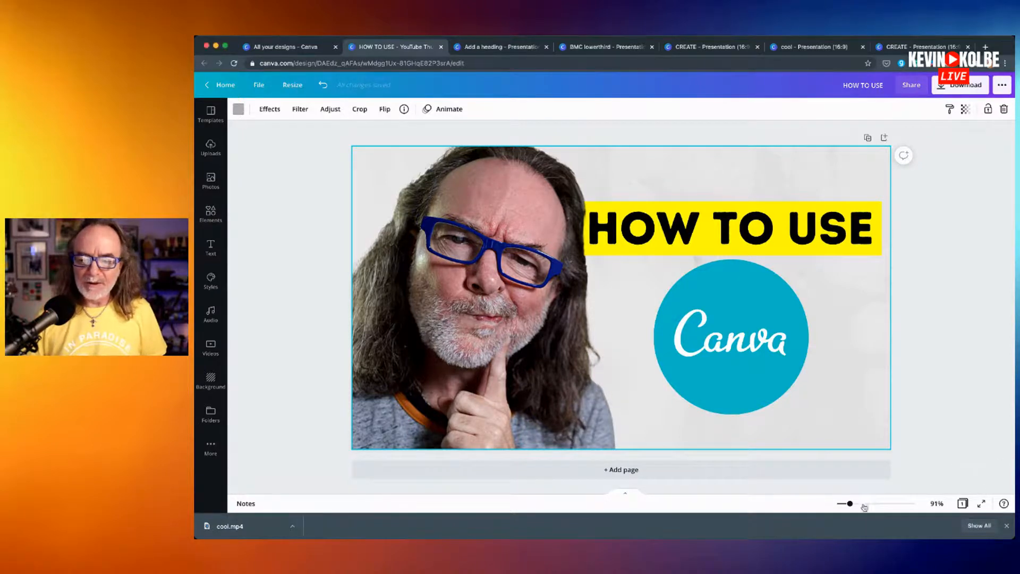
pyautogui.moveTo(850, 503); pyautogui.dragTo(840, 507)
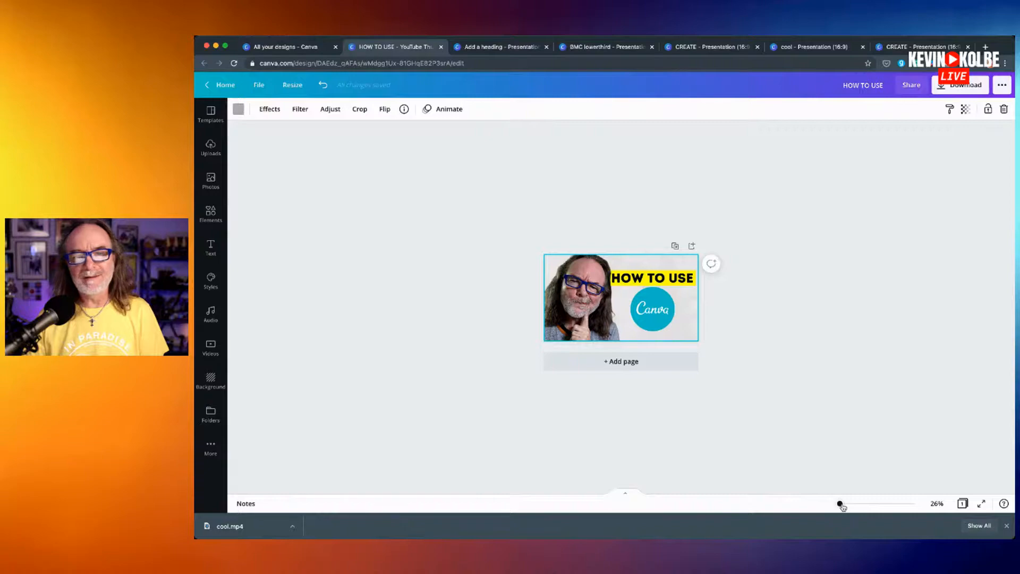
pyautogui.moveTo(840, 504); pyautogui.dragTo(847, 503)
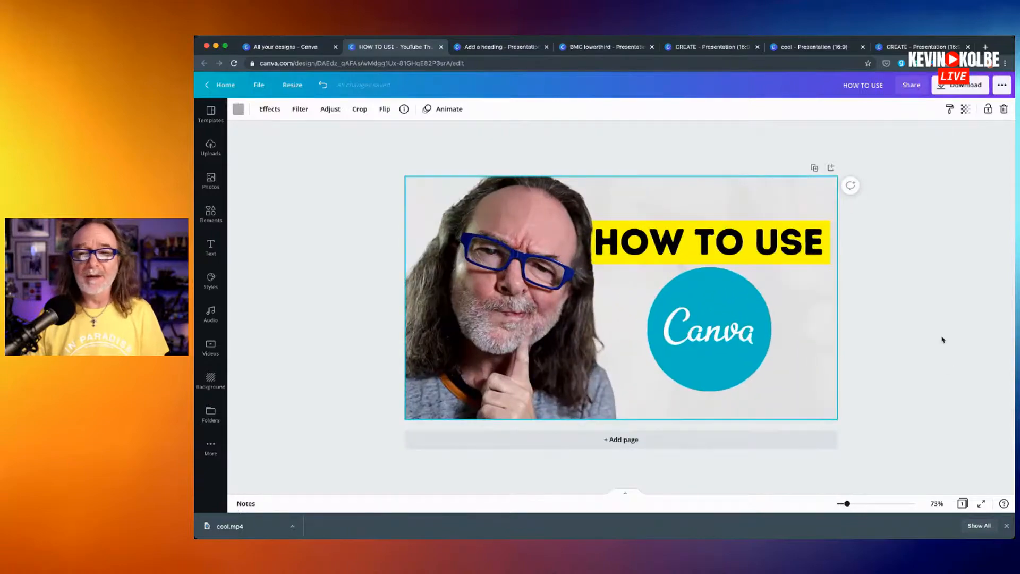
pyautogui.click(935, 308)
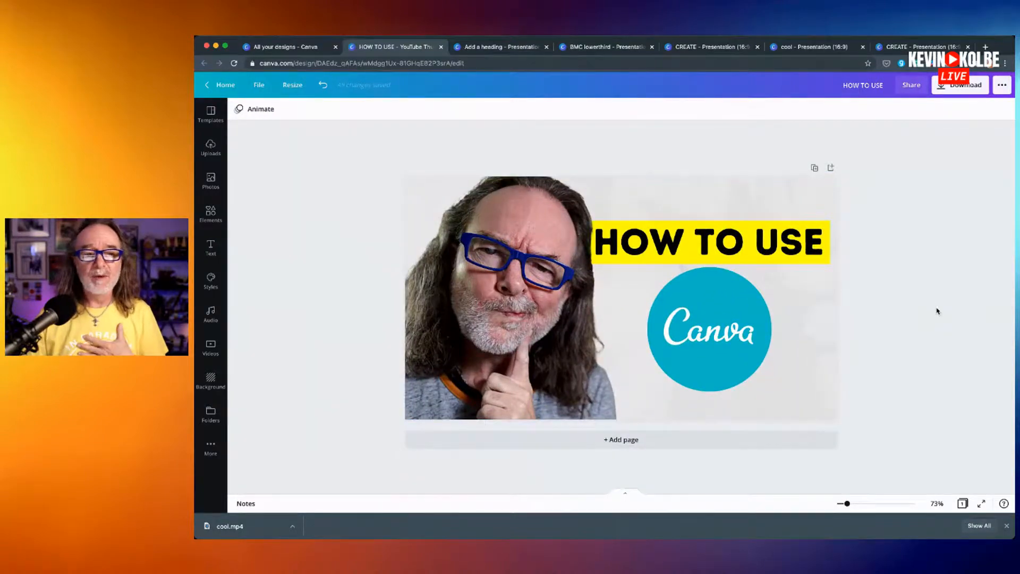
# - Look through the file types offered for downloading the thumbnail and close the list without downloading
pyautogui.click(935, 90)
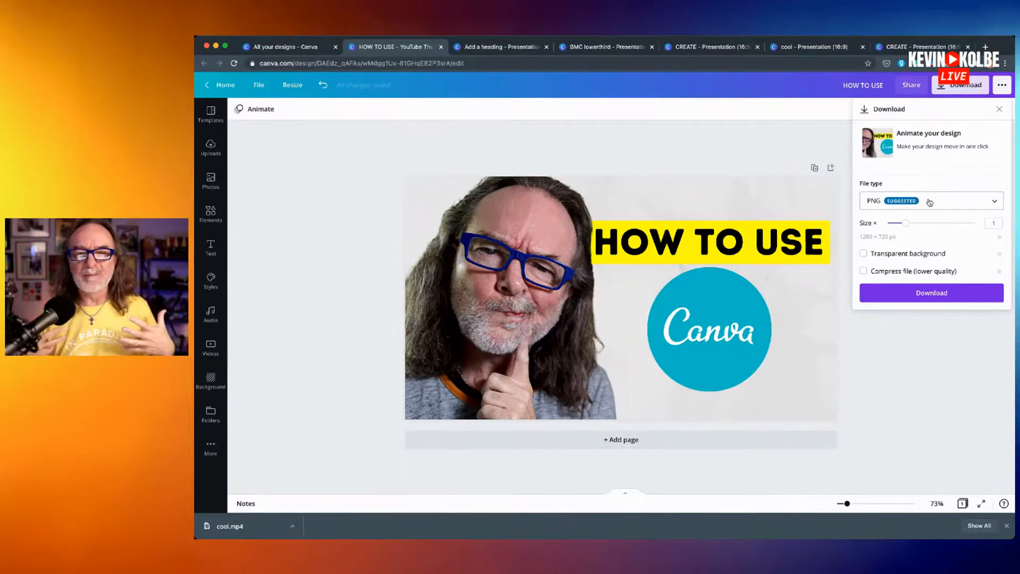
pyautogui.click(995, 205)
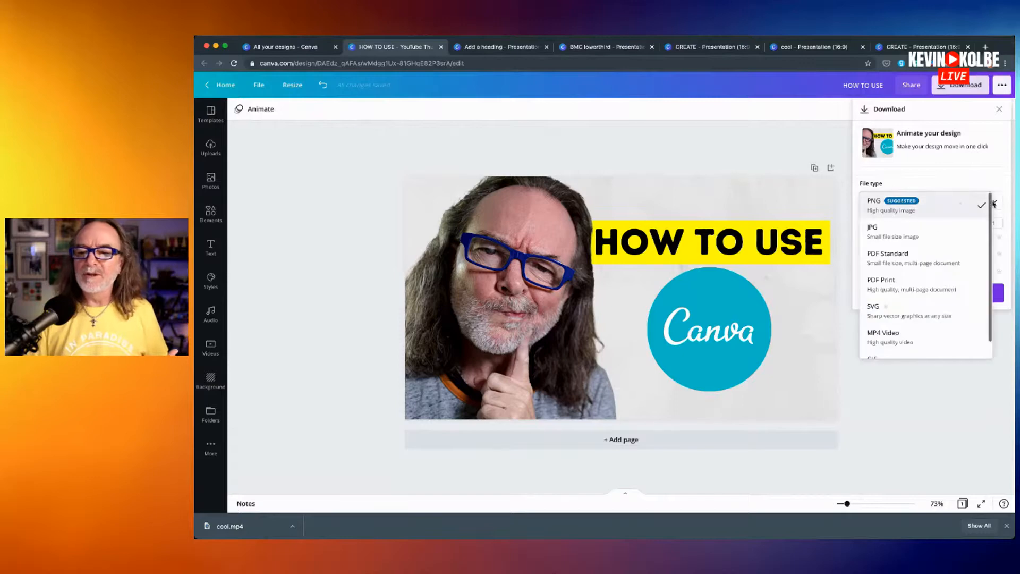
pyautogui.click(948, 407)
pyautogui.click(937, 404)
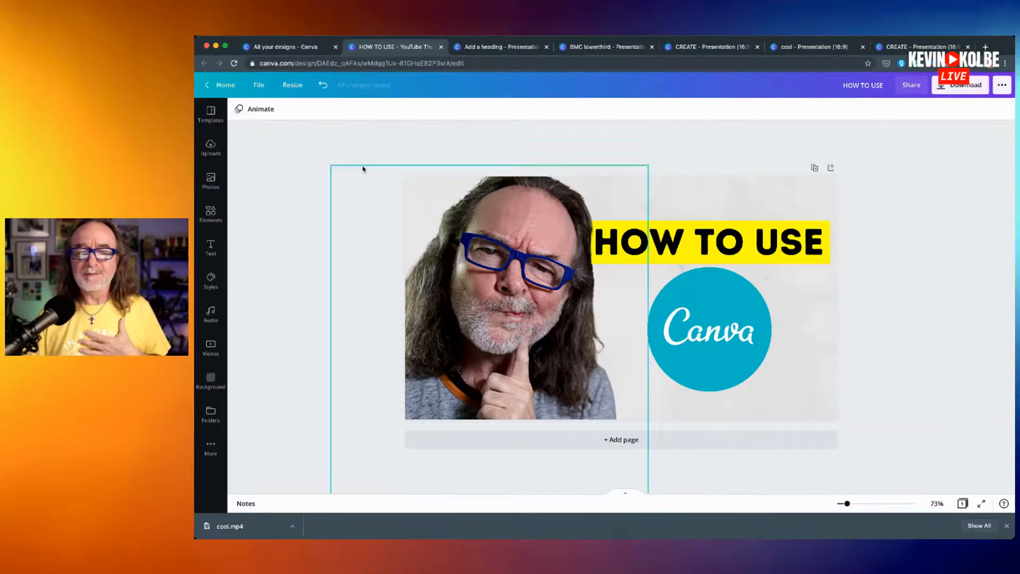
# - Open the page animation options for the thumbnail
pyautogui.click(261, 110)
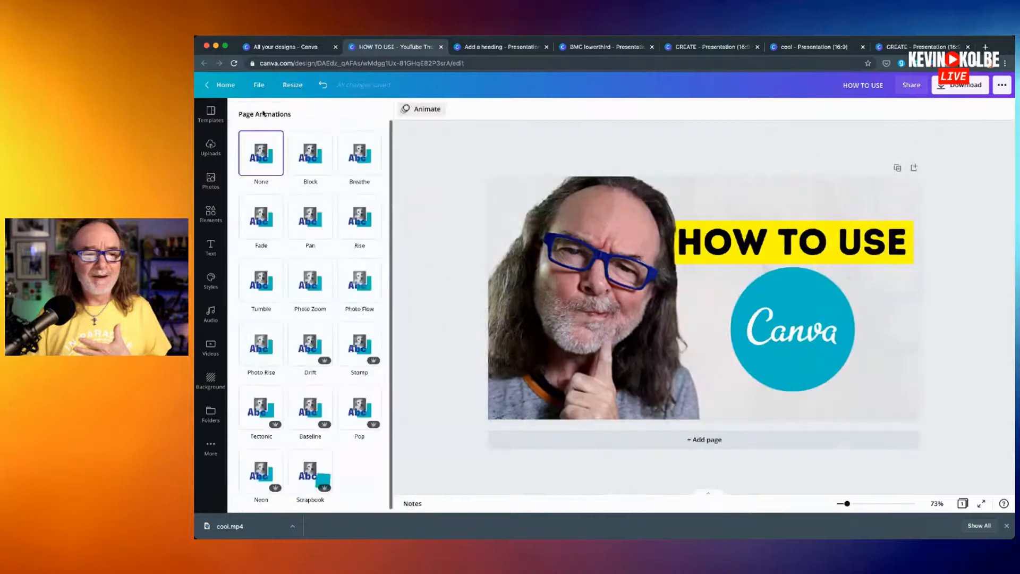